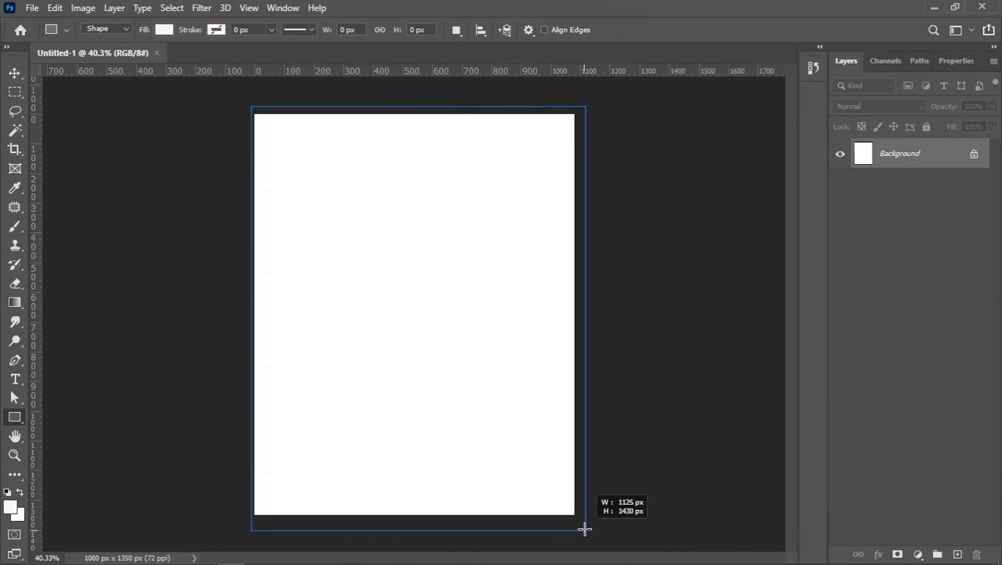
Step: Fill the rectangle covering the canvas with a solid deep blue, hex 014381
left_click(164, 30)
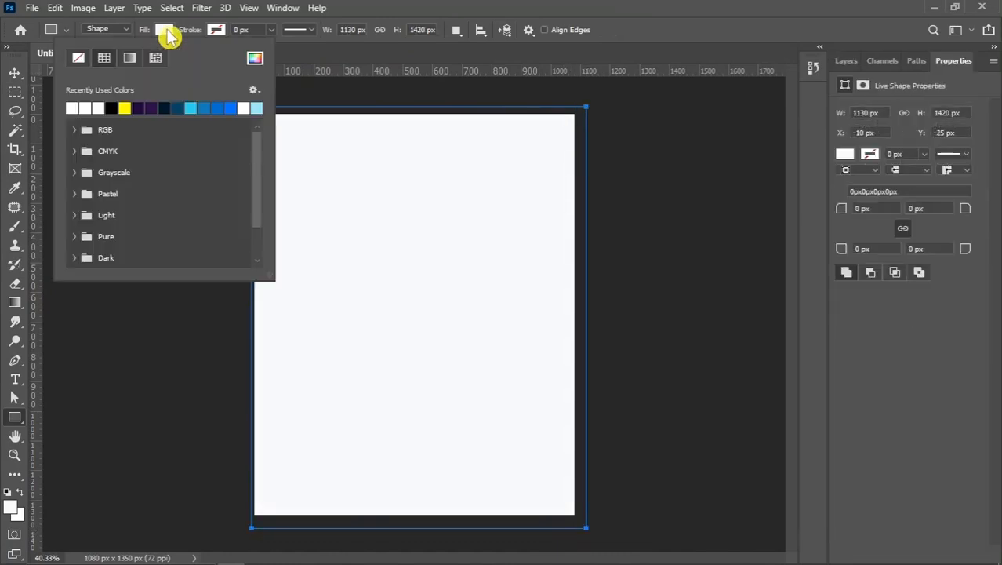
left_click(177, 108)
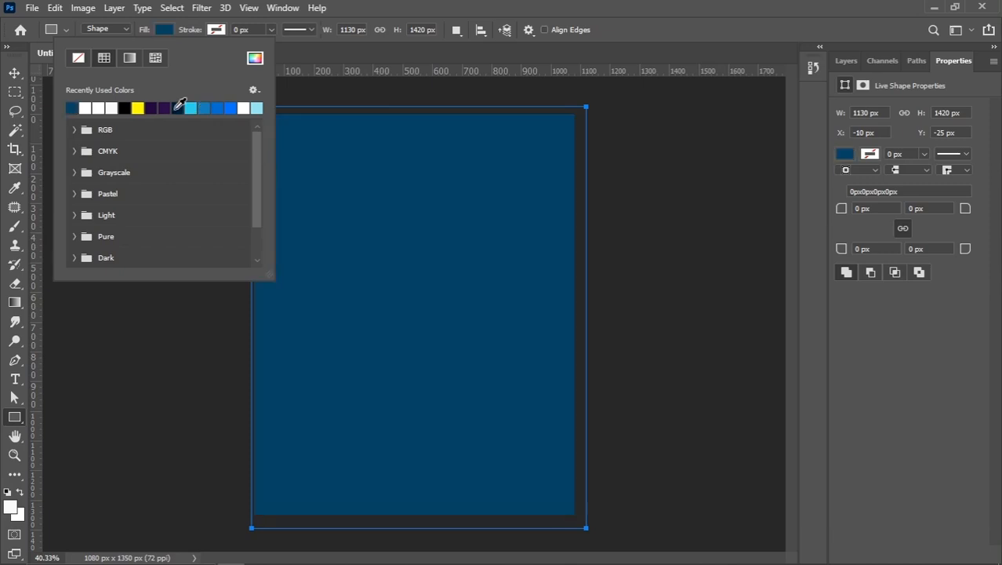
left_click(15, 73)
left_click(847, 60)
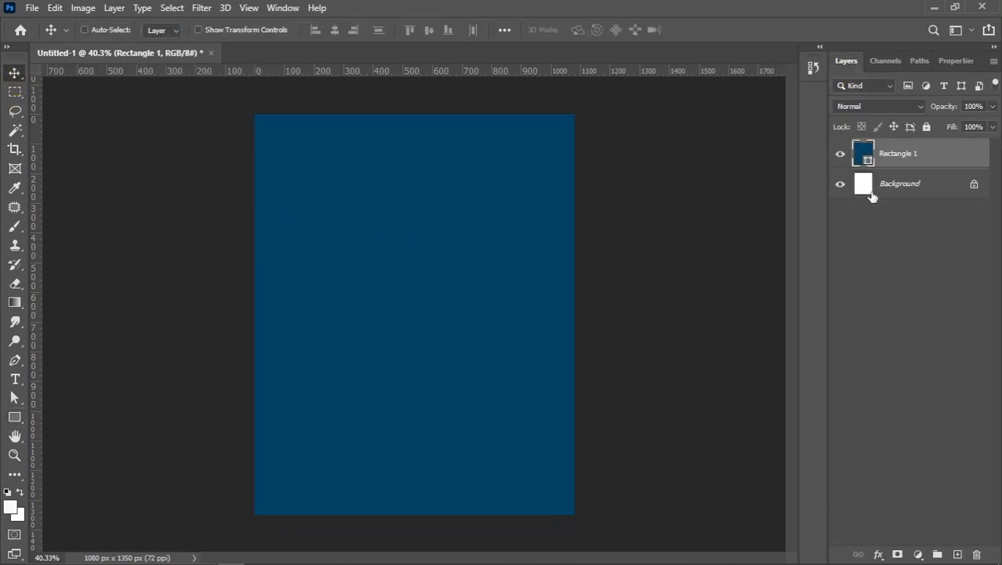
double_click(863, 155)
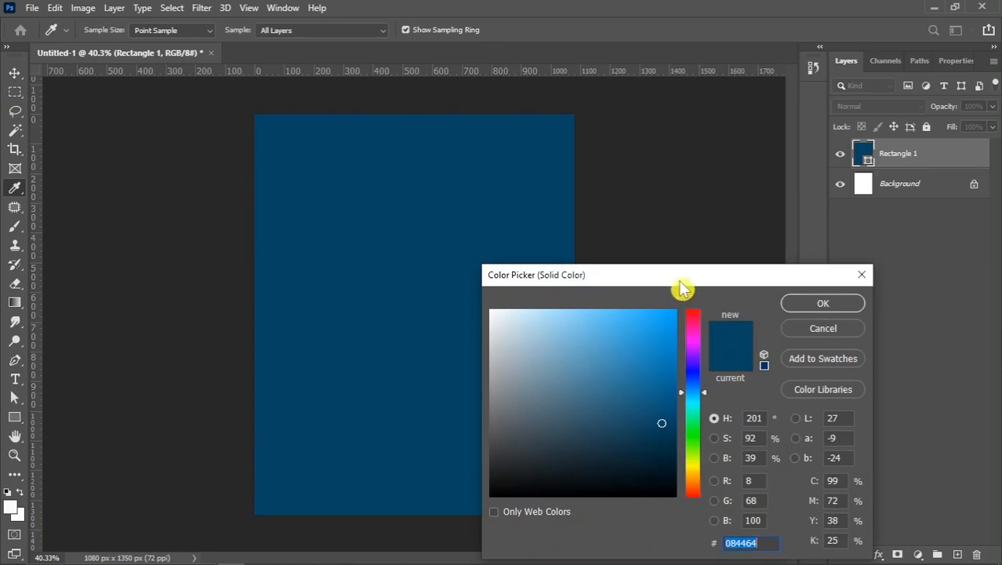
left_click_drag(683, 286, 739, 213)
mouse_move(722, 346)
left_mouse_down()
mouse_move(760, 316)
mouse_move(730, 329)
left_mouse_up()
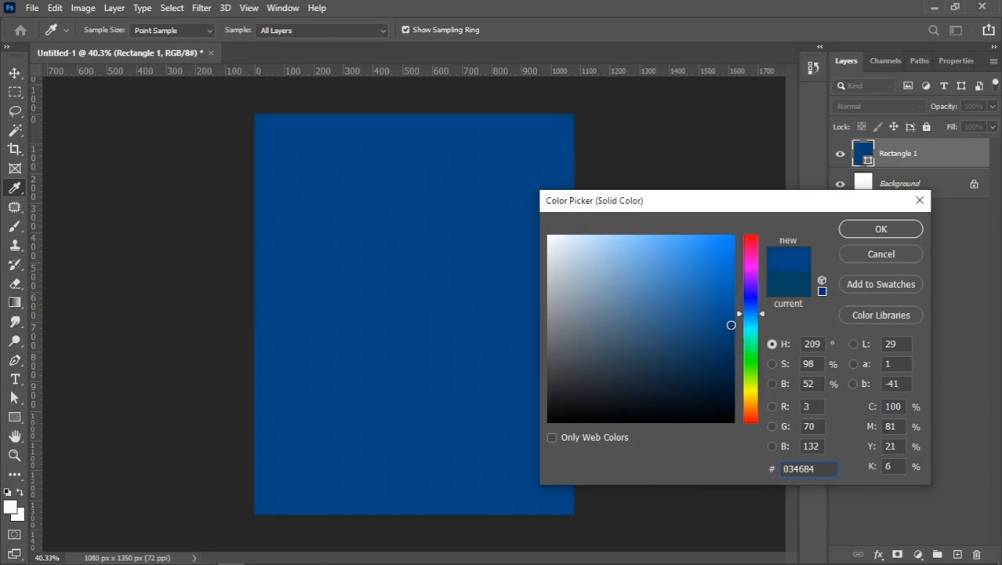
left_click_drag(728, 326, 731, 328)
left_click(866, 232)
key("v")
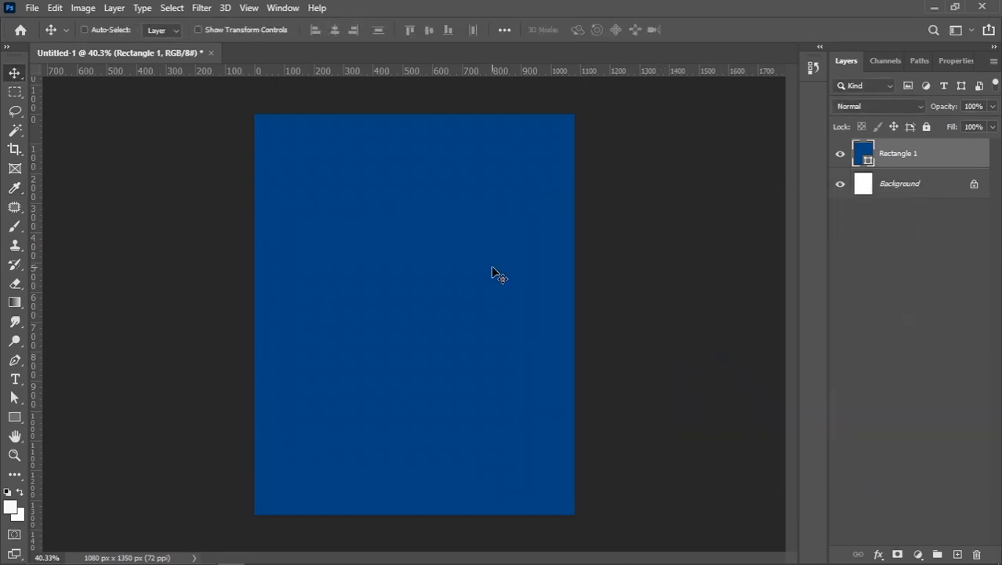
Step: Place the key image from the light poster folder into the poster document, above the blue rectangle
key("ctrl+minus")
scroll(466, 314, "up", 1)
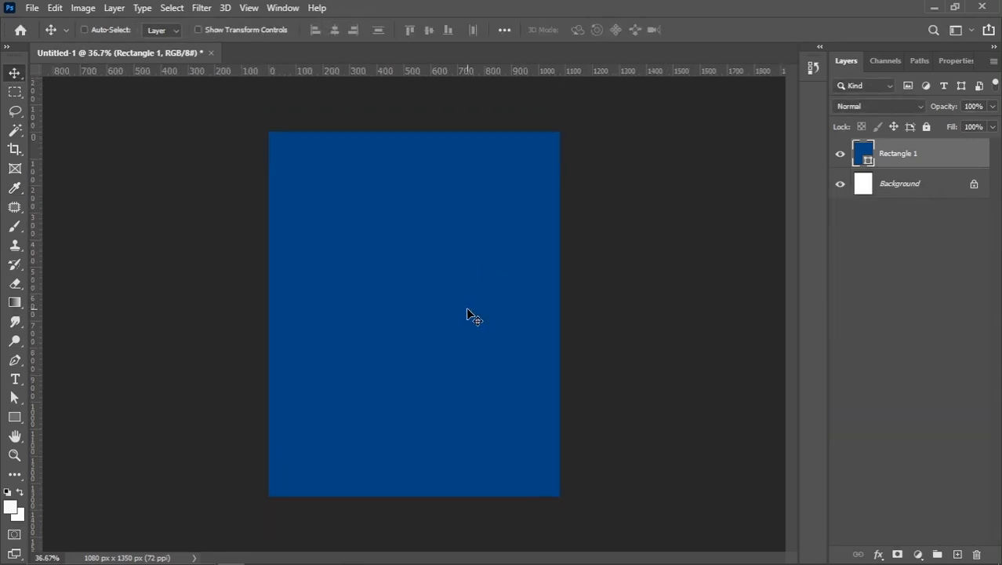
scroll(466, 314, "up", 1)
mouse_move(262, 555)
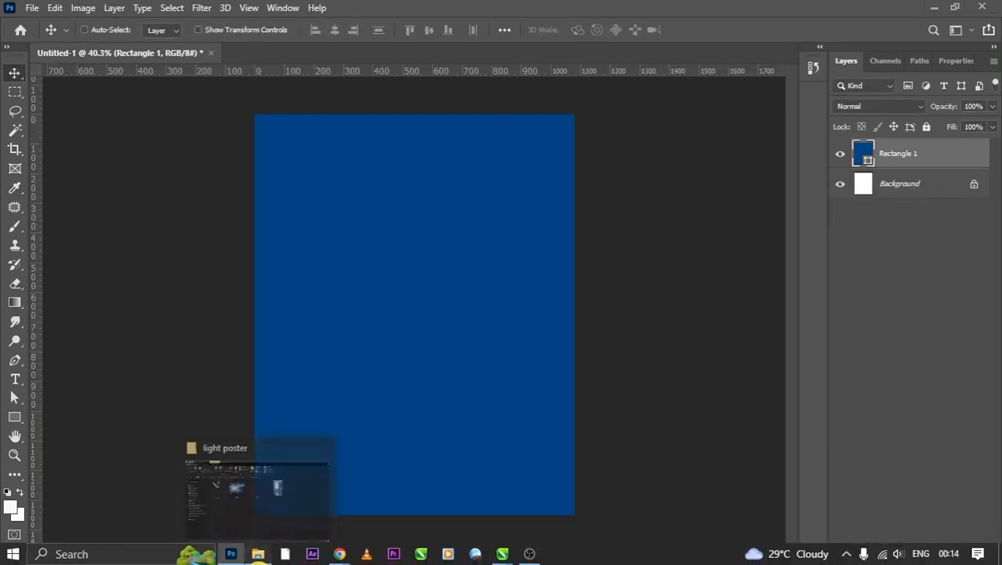
left_click(269, 470)
left_click_drag(500, 228, 443, 260)
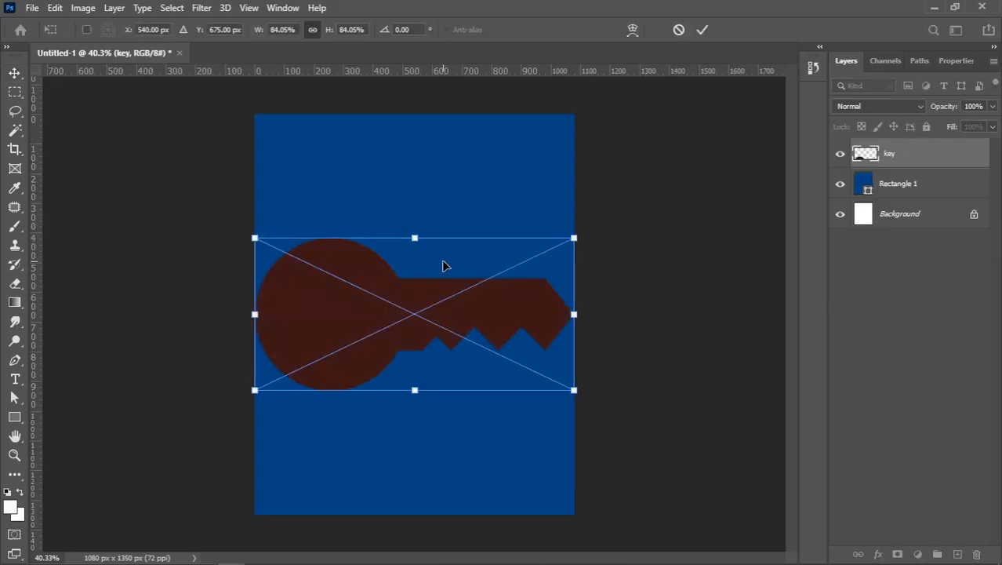
Step: Rotate the placed key 90° so it stands upright, scale it to about 79%, and move it slightly right and up
left_click_drag(424, 205, 507, 323)
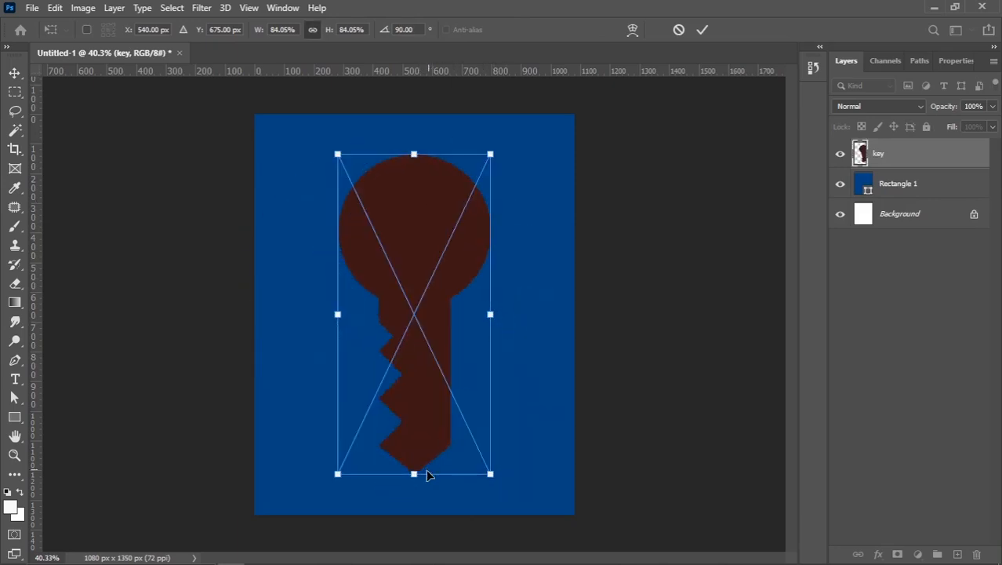
left_click_drag(414, 473, 414, 455)
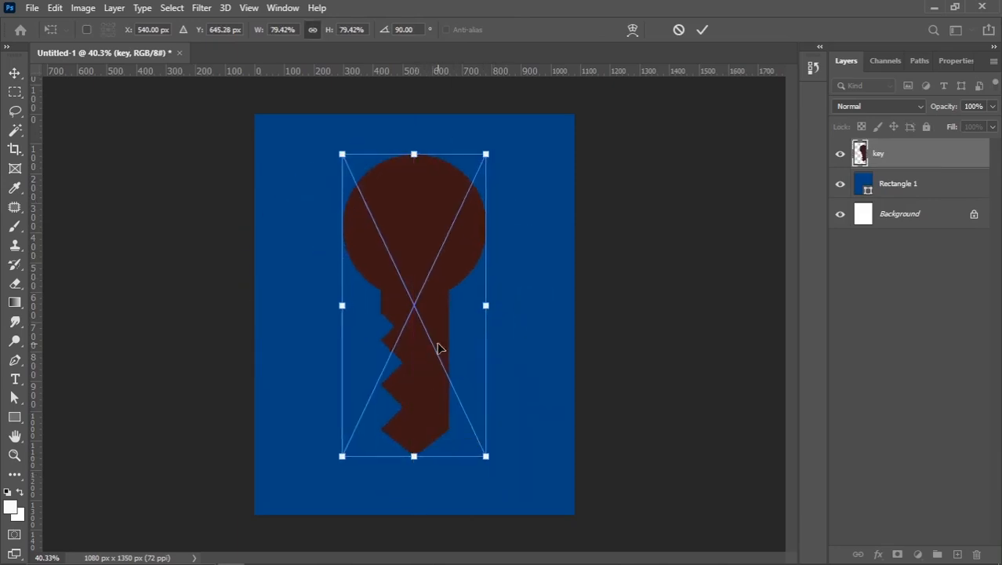
left_click_drag(432, 331, 448, 329)
Step: Apply a Perspective transform to the key, stretching its right side to about 86% width scale
right_click(452, 310)
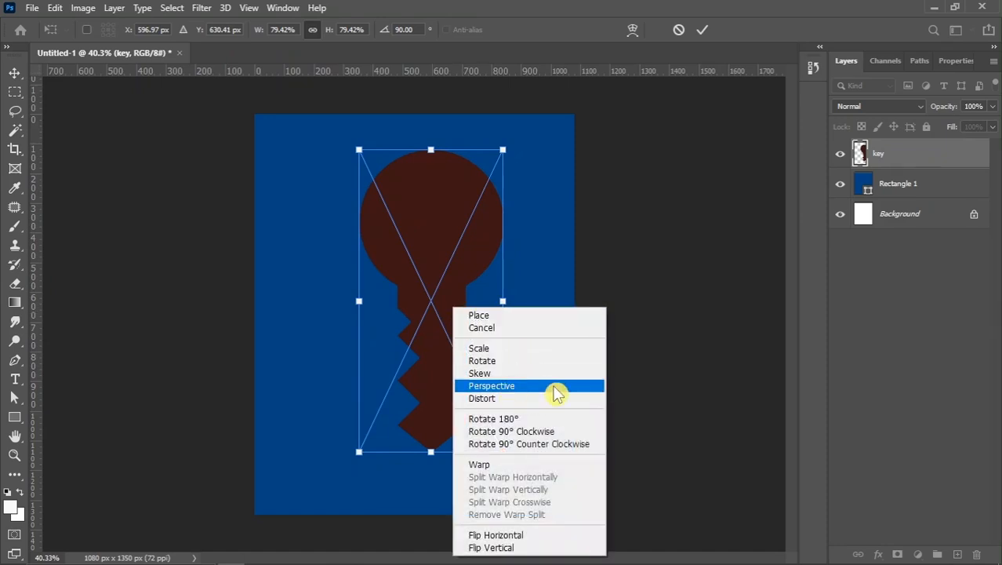
left_click(555, 386)
left_click_drag(504, 457, 504, 469)
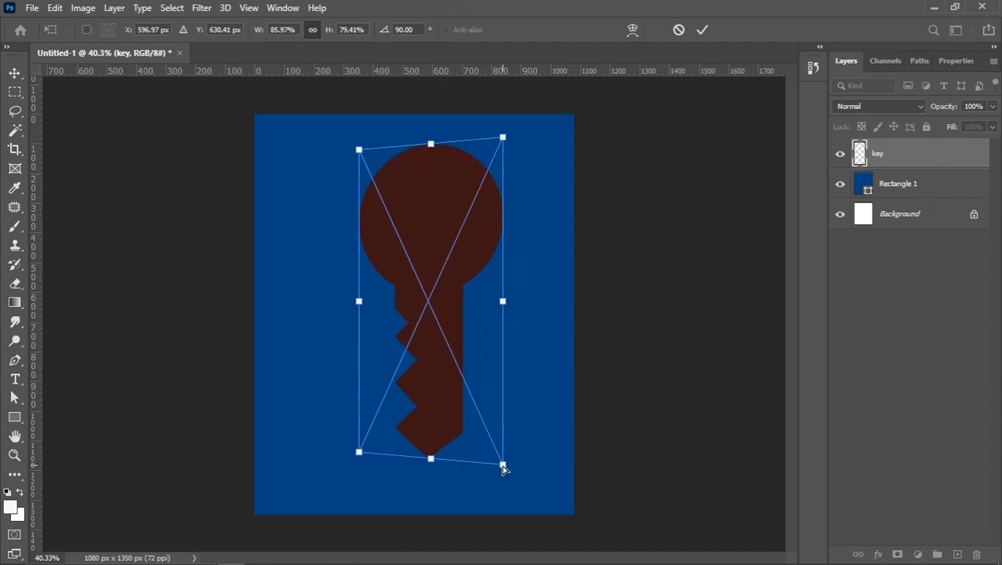
key("Return")
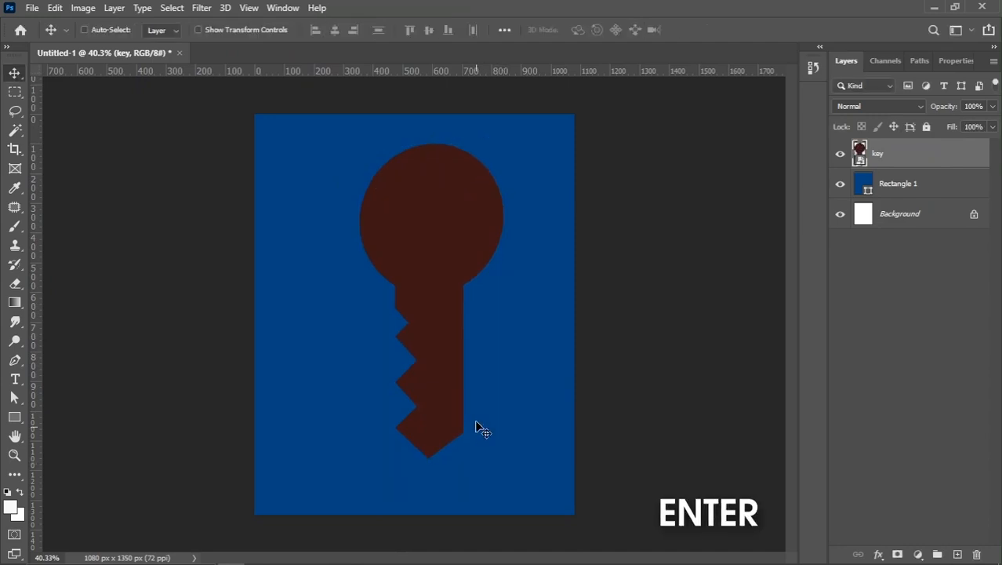
Step: Shift the key slightly up and to the right and fine-tune its shape with Free Transform
left_click(460, 346)
key("shift+Right")
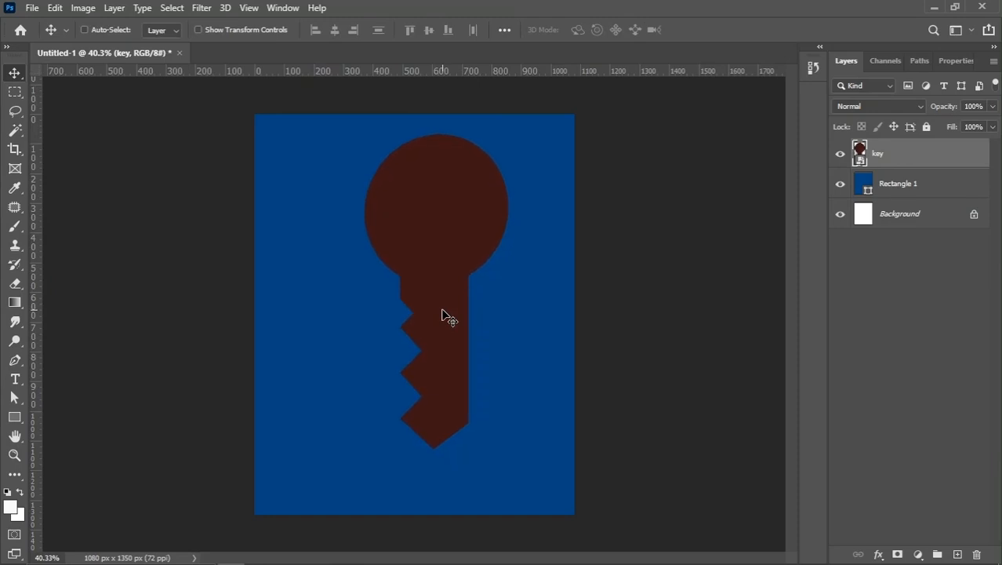
key("ctrl+t")
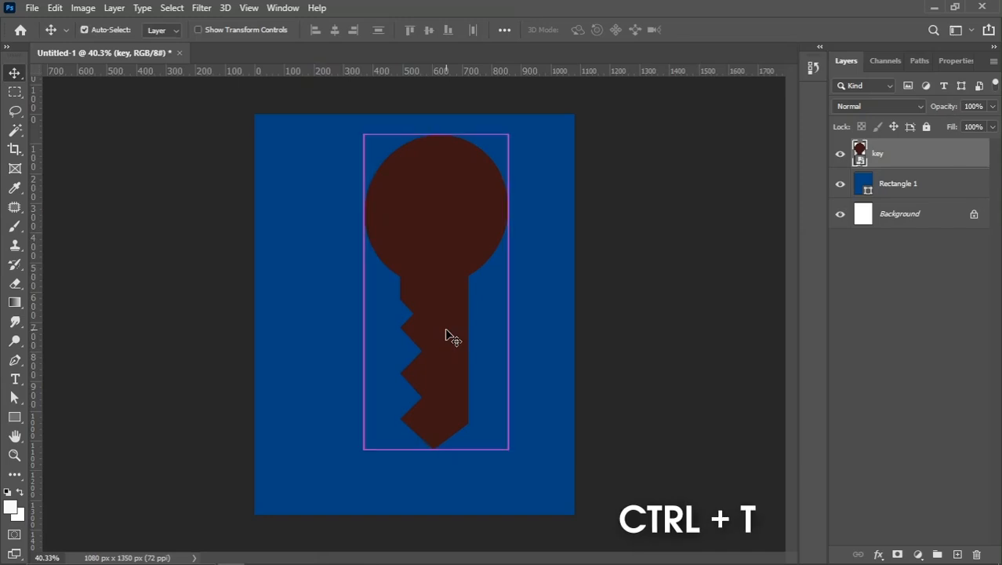
left_click_drag(507, 455, 508, 458)
key("Return")
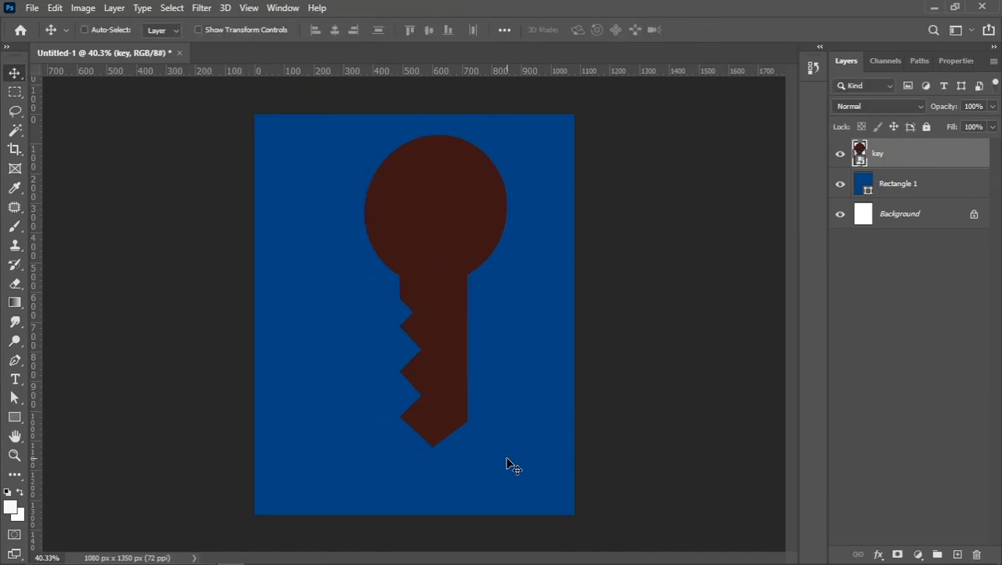
left_click(506, 459)
Step: Draw a four-point Pen shape about 1303 by 396 px above Rectangle 1, its sloping upper edge meeting the key's tip
left_click(939, 183)
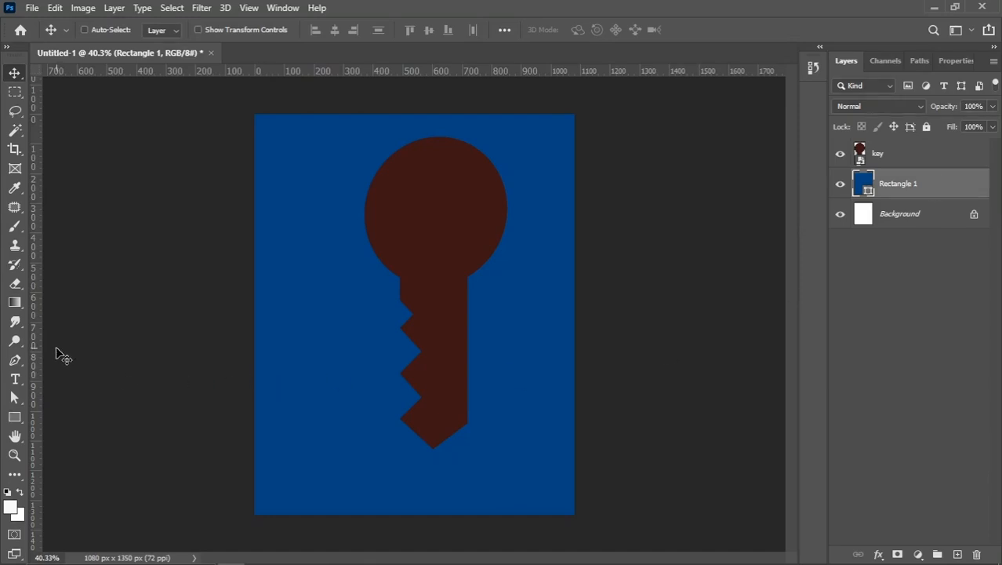
left_click(15, 360)
left_click(55, 357)
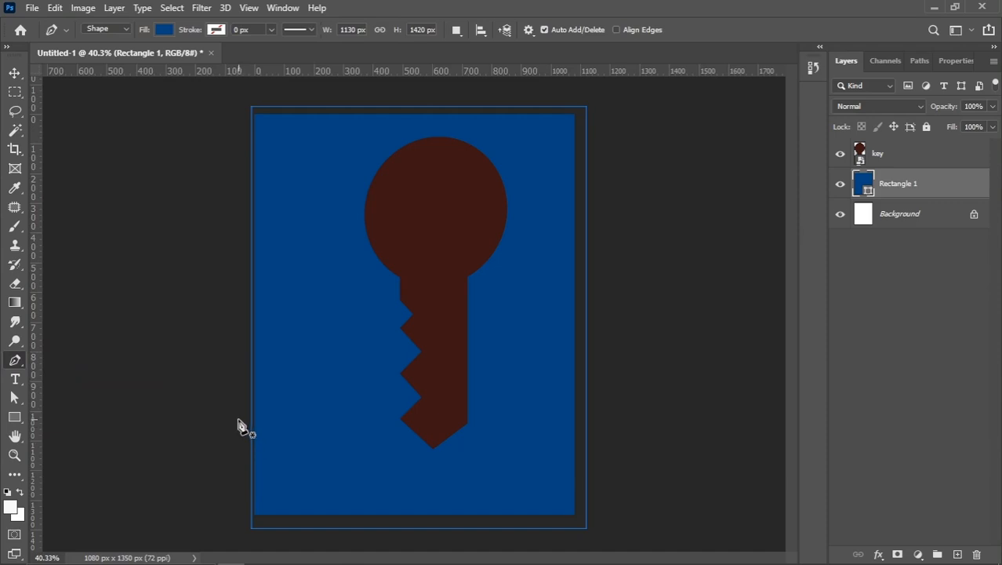
left_click(238, 419)
left_click(615, 480)
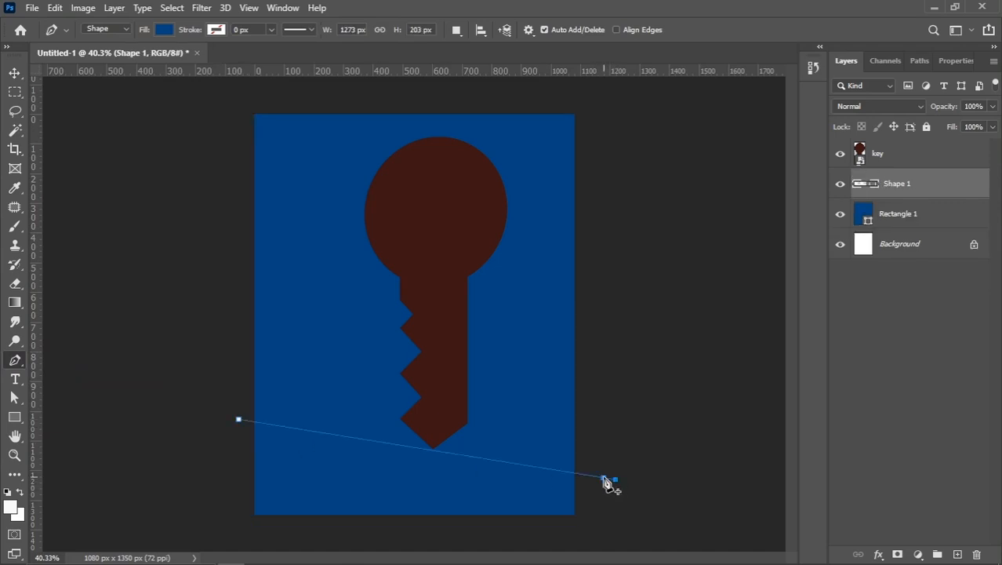
left_click(606, 536)
left_click(229, 530)
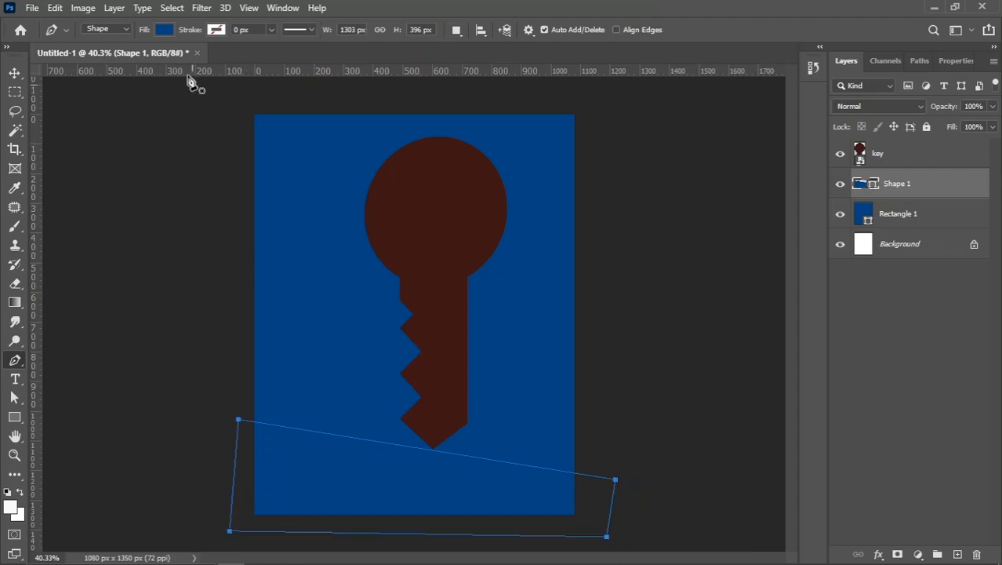
left_click(164, 29)
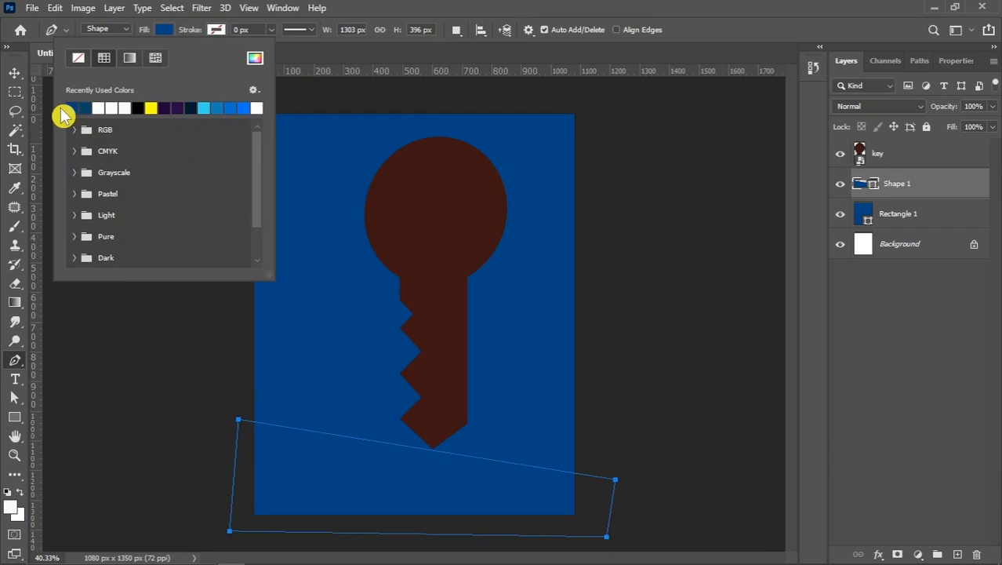
left_click(14, 72)
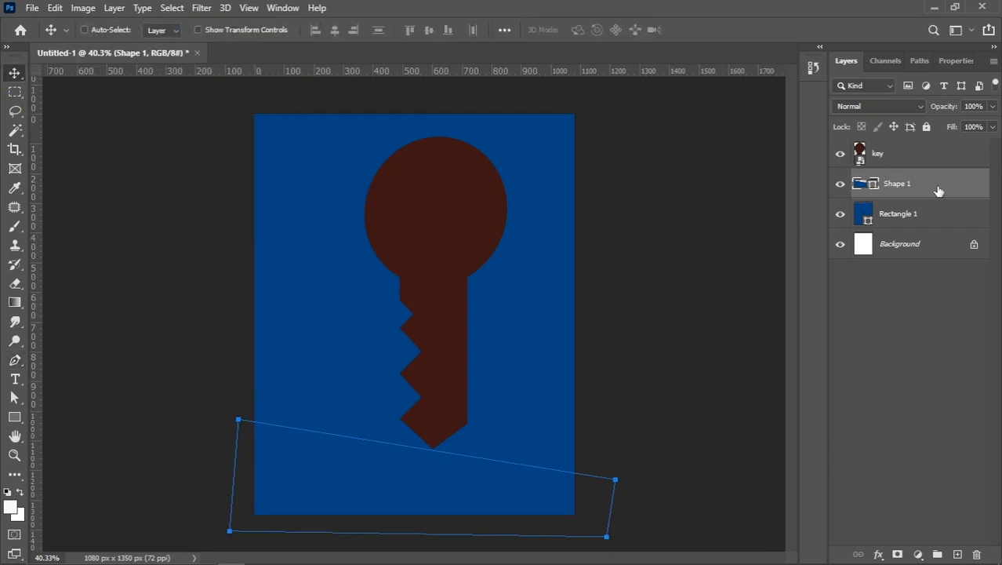
Step: Add a Gradient Overlay with the Linear style to the sloping floor shape
double_click(884, 226)
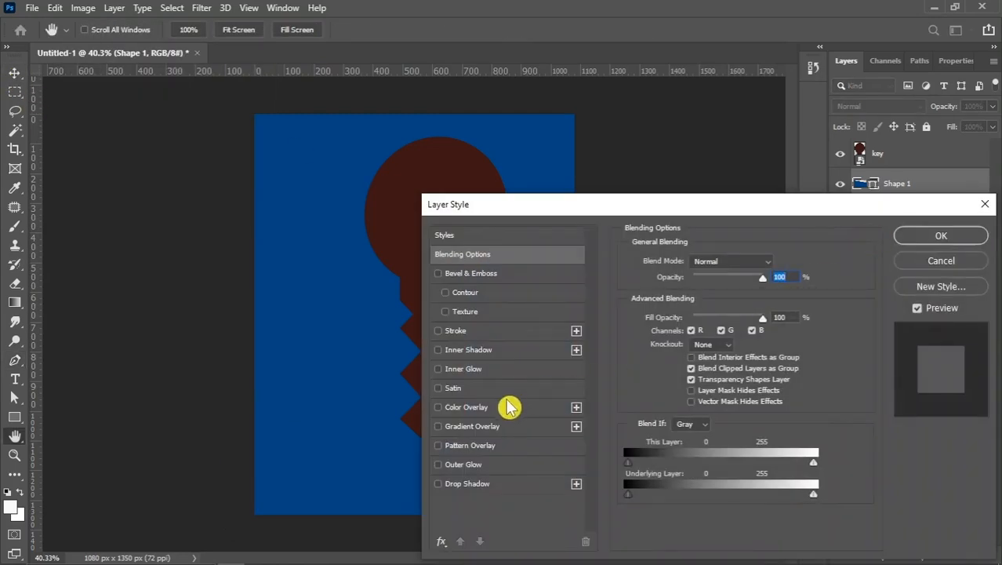
left_click(484, 431)
left_click_drag(613, 214, 697, 209)
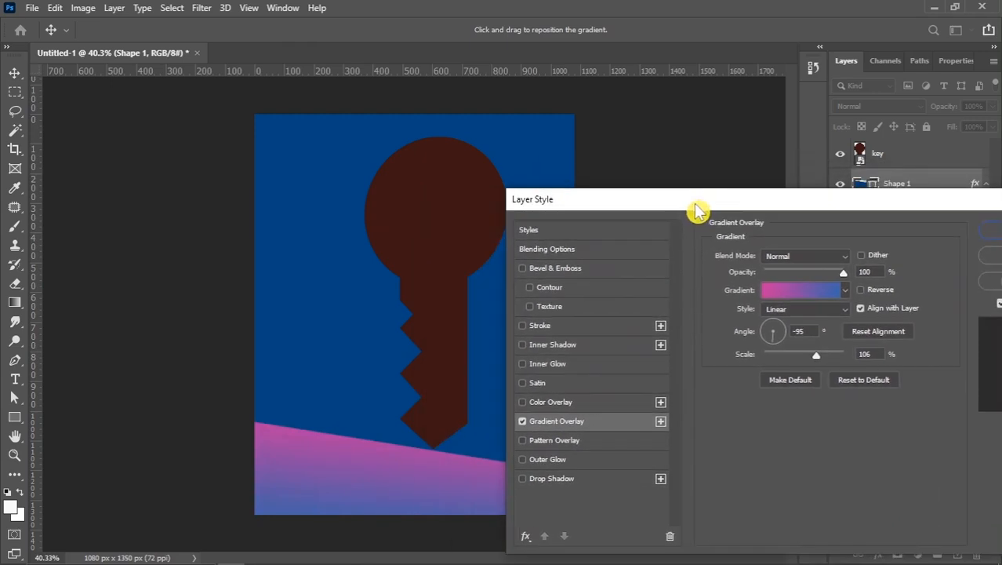
left_click(774, 310)
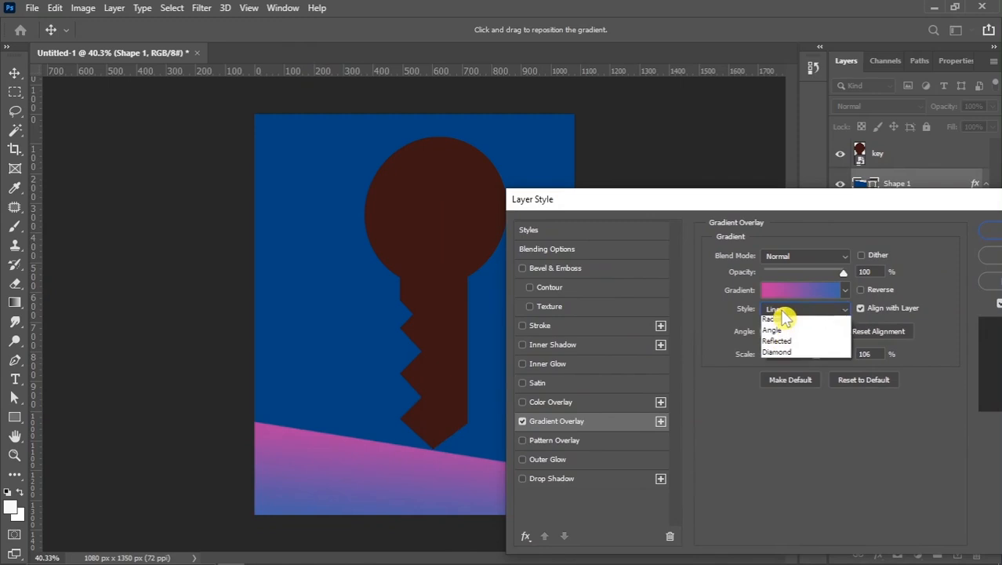
left_click(783, 315)
Step: Set the overlay gradient's start stop to the background blue 014381 and its end stop to a darker navy blue
left_click(782, 292)
left_click(677, 306)
left_click(390, 313)
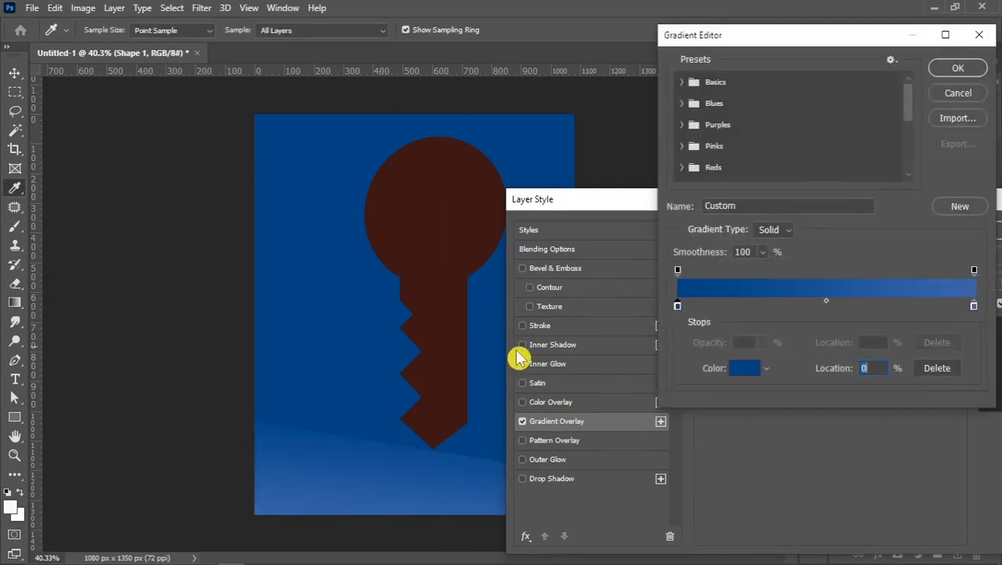
left_click(974, 306)
left_click(323, 332)
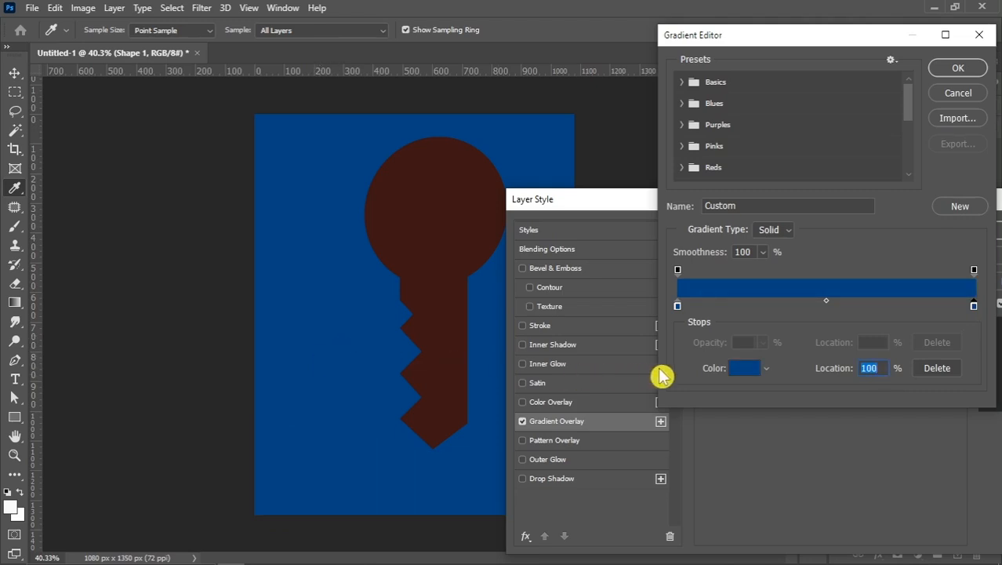
left_click(730, 371)
left_click(731, 367)
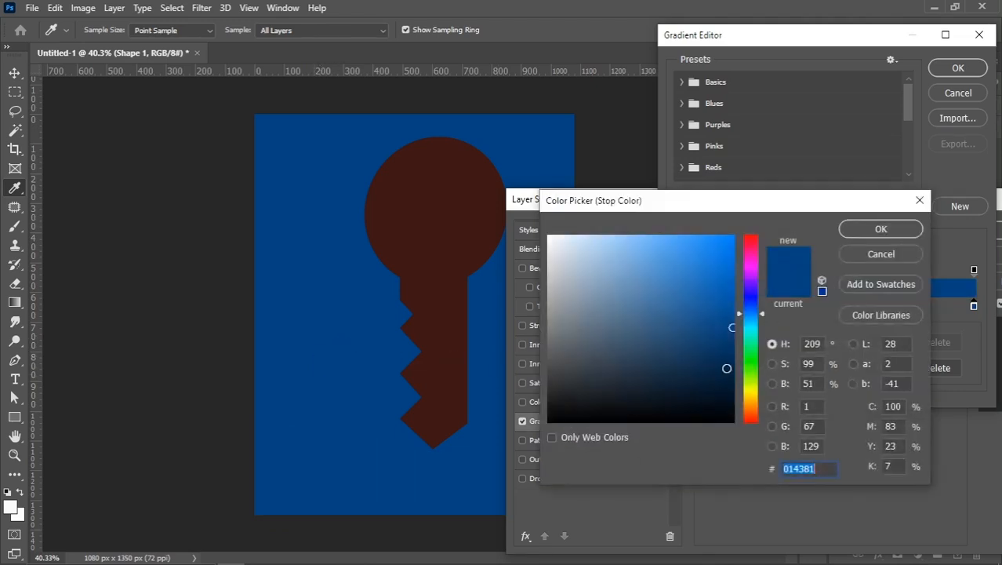
left_click(881, 228)
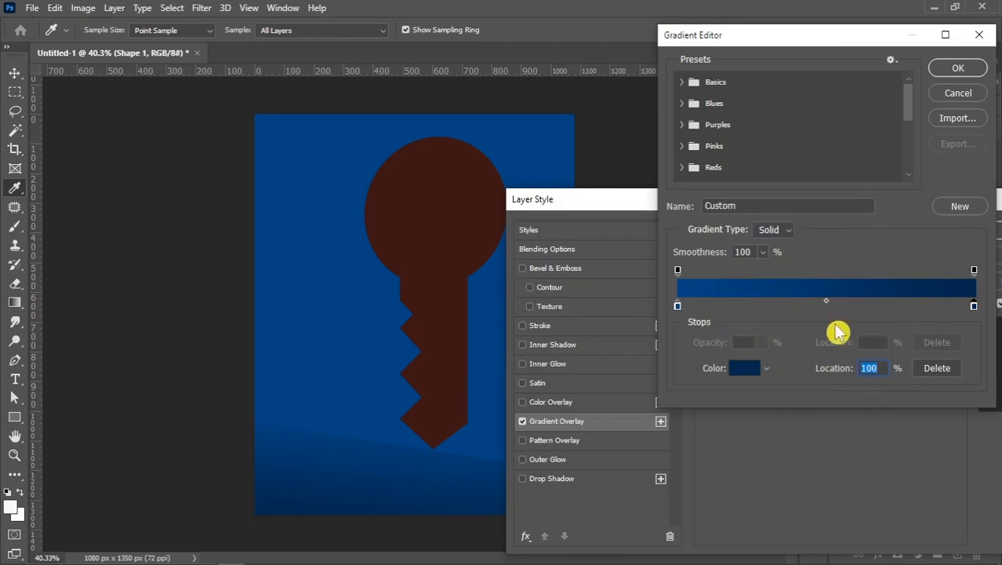
left_click(952, 70)
Step: Set the Gradient Overlay angle to -19° and scale to 150%, and apply the layer style to the floor shape
left_click_drag(782, 206, 835, 152)
left_click_drag(830, 277, 804, 275)
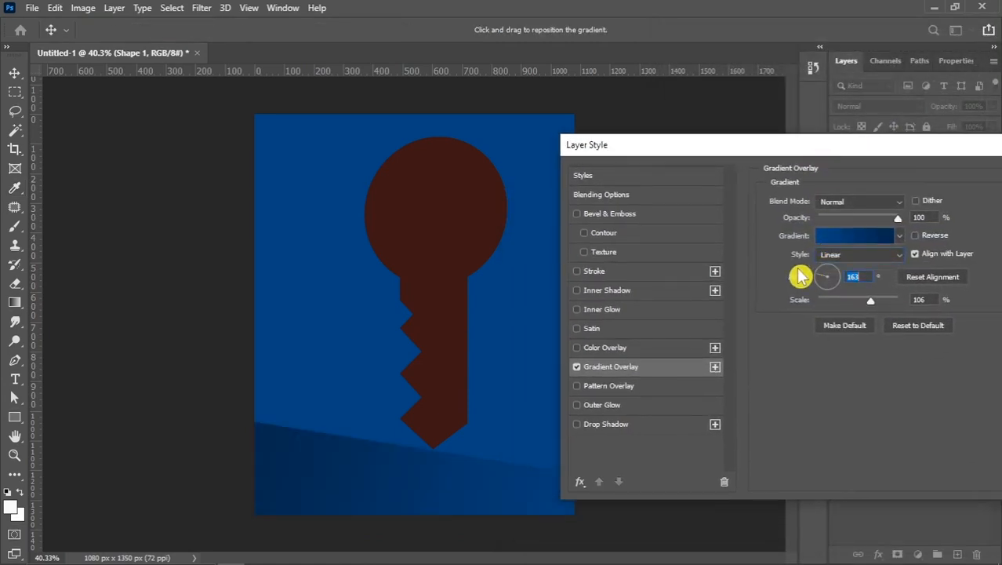
left_click(836, 279)
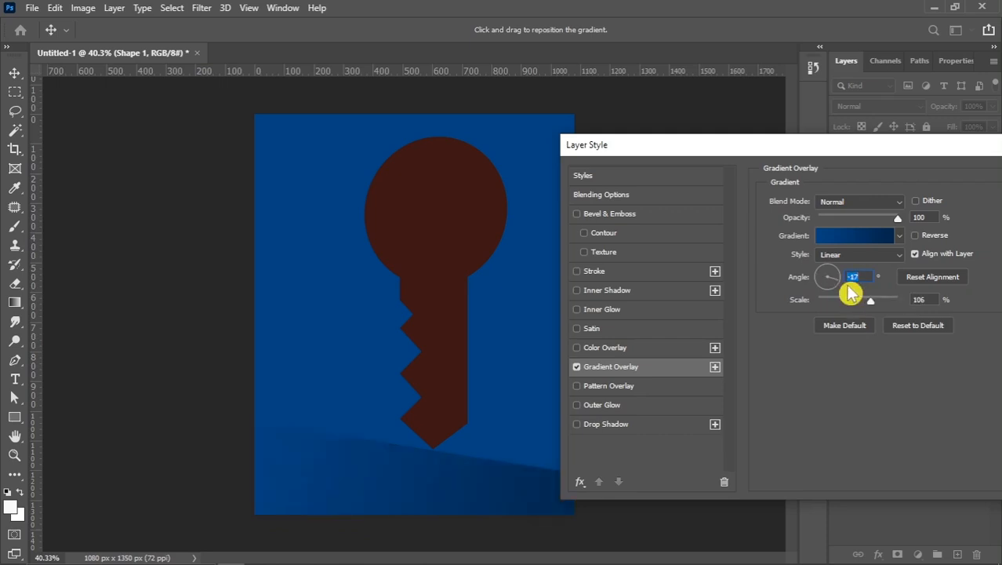
left_click_drag(869, 302, 989, 298)
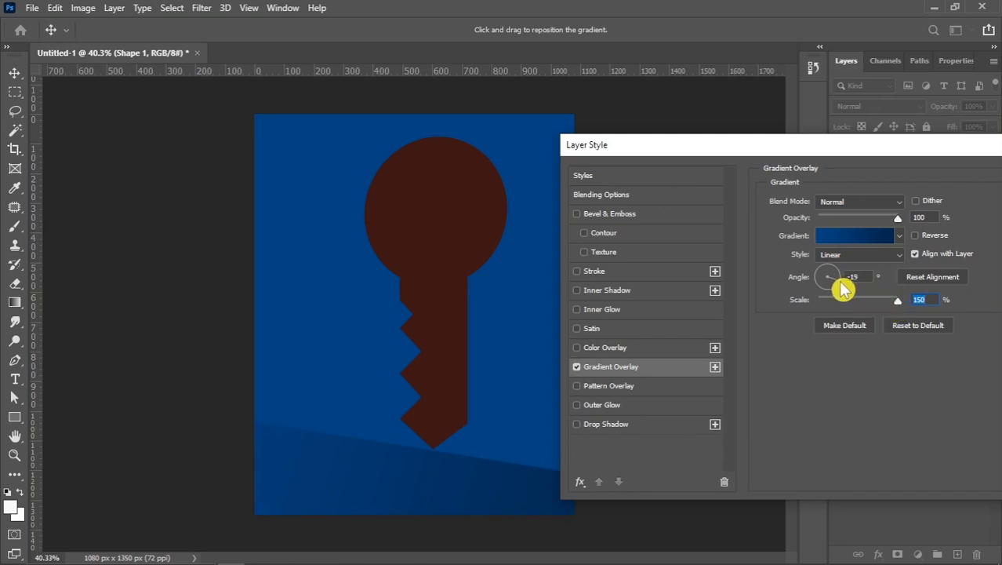
left_click_drag(858, 151, 708, 206)
left_click(812, 202)
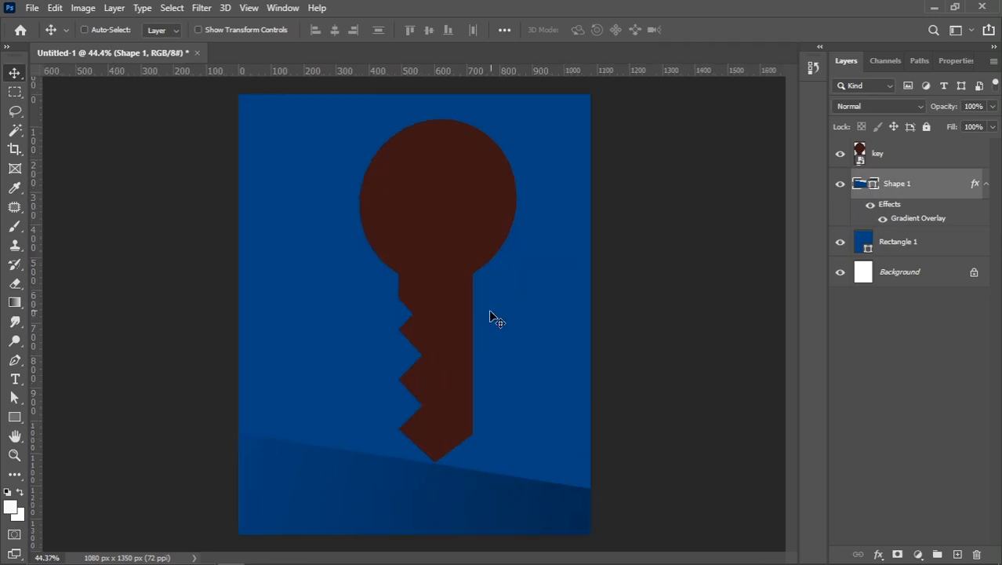
double_click(861, 185)
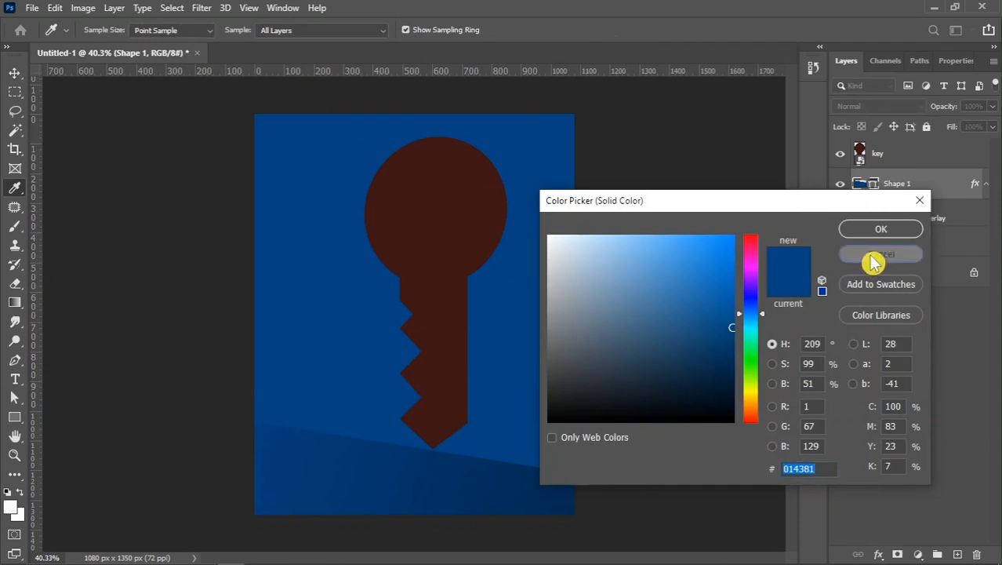
Step: Reopen the floor shape's Gradient Overlay and set the gradient's start stop to 00376a
left_click(874, 257)
double_click(909, 219)
left_click_drag(617, 168, 810, 98)
left_click(788, 184)
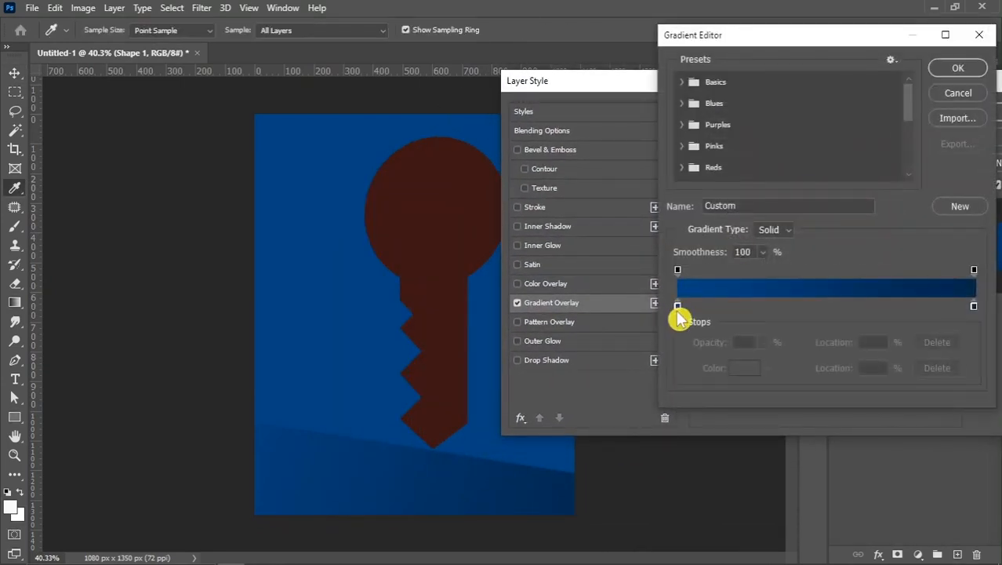
left_click(676, 313)
left_click(733, 370)
mouse_move(725, 332)
left_mouse_down()
mouse_move(739, 347)
mouse_move(731, 345)
left_mouse_up()
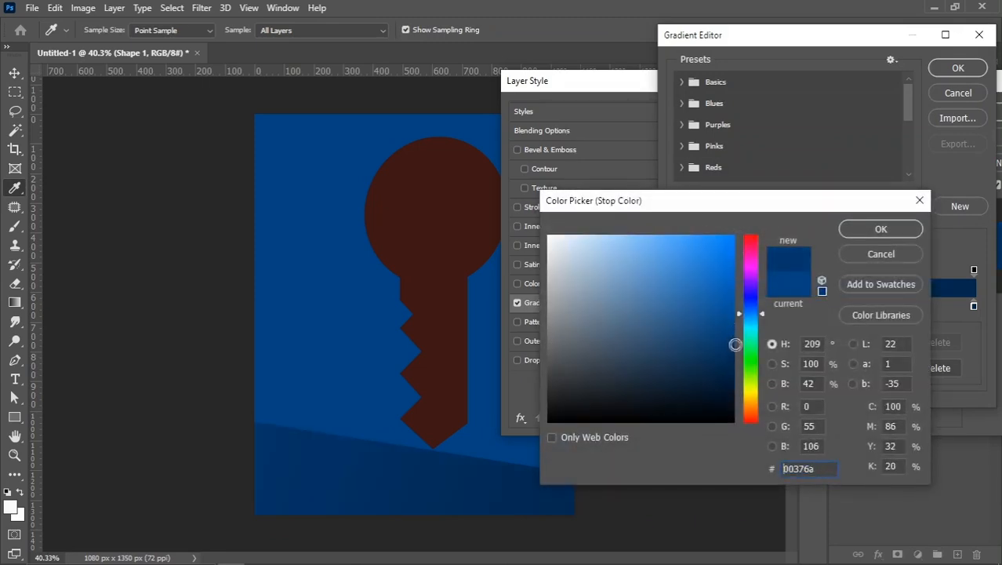
left_click(859, 228)
Step: Set the gradient's end stop to 00203f and apply the updated layer style to the floor shape
left_click(973, 305)
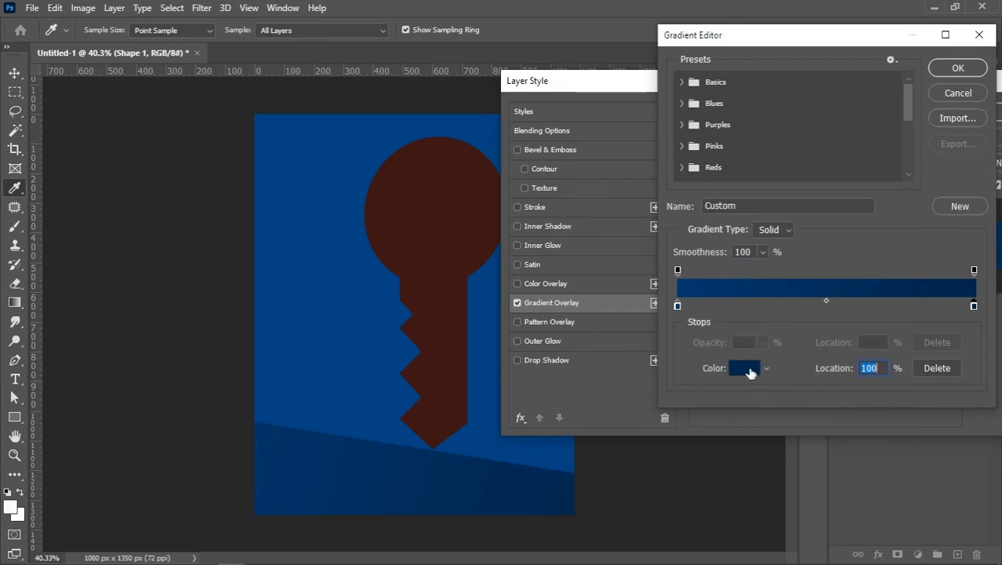
left_click(751, 375)
left_click_drag(729, 373, 737, 376)
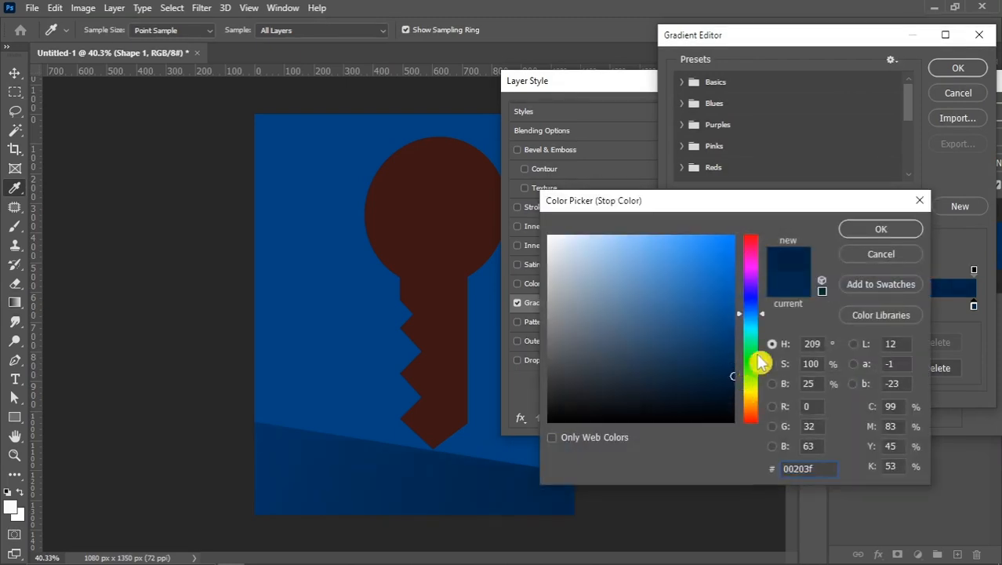
left_click(879, 232)
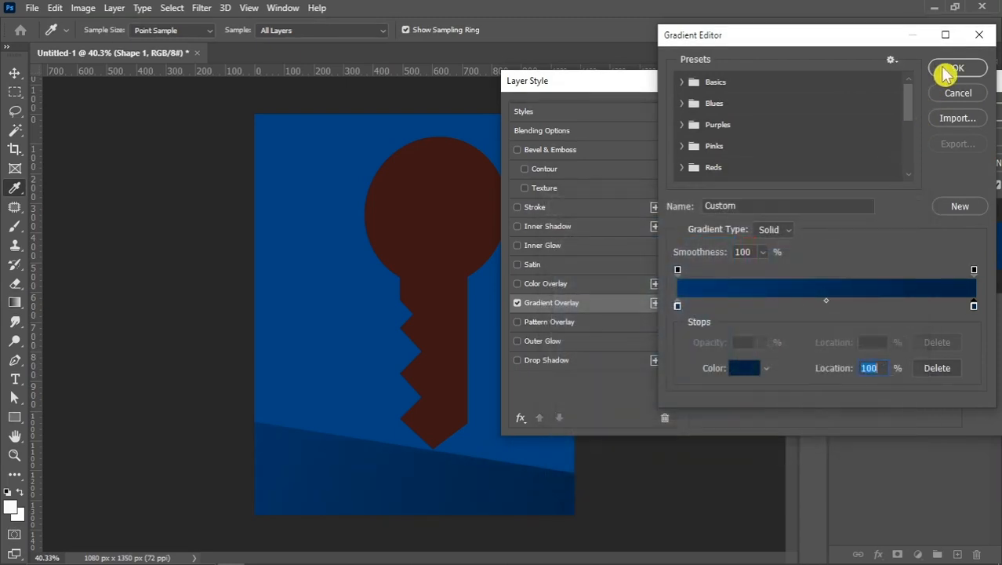
left_click(947, 71)
left_click(987, 115)
Step: Add a new empty layer directly above Rectangle 1
key("ctrl+minus")
scroll(455, 353, "up", 1)
right_click(480, 327)
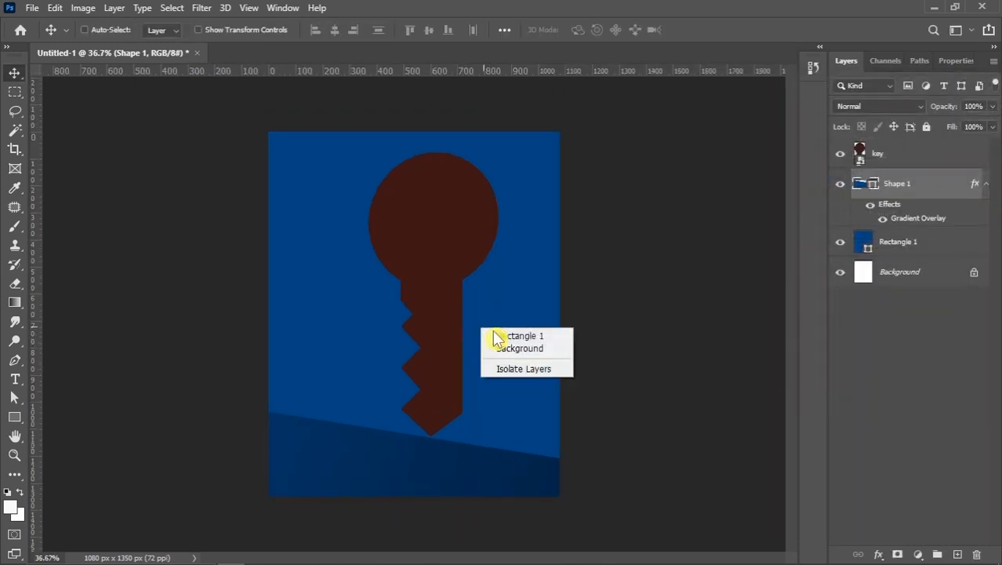
left_click(492, 332)
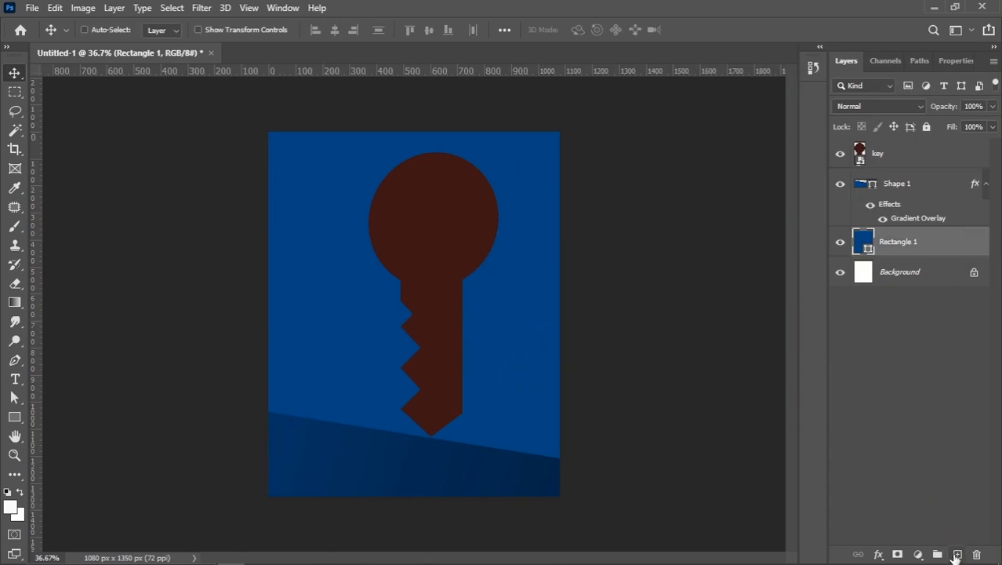
left_click(956, 554)
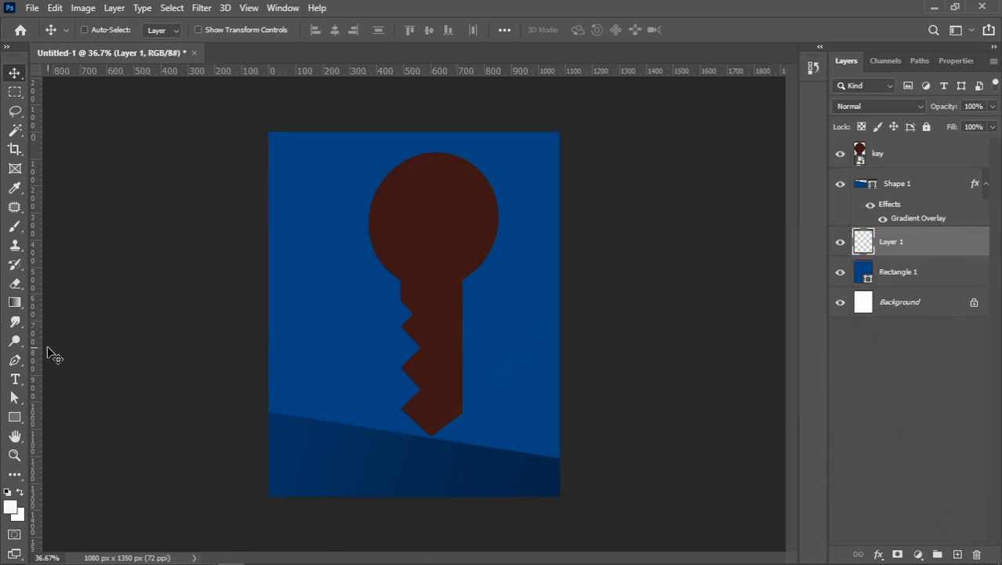
Step: Choose the Brush tool with a soft round tip and set its size to 800 px
left_click(14, 226)
right_click(14, 226)
left_click(69, 226)
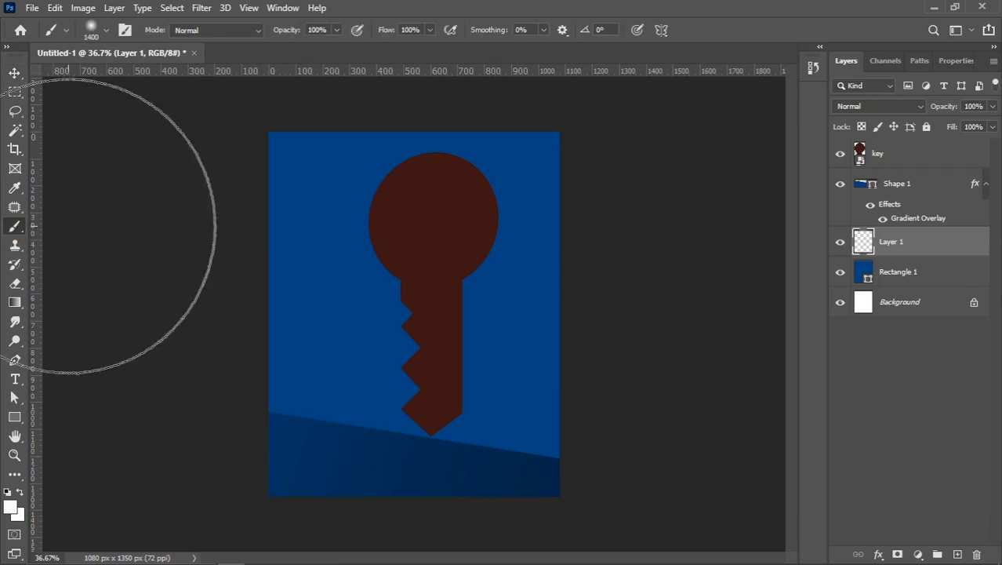
key("bracketleft")
key("bracketleft")
key("bracketleft")
key("bracketleft")
key("bracketleft")
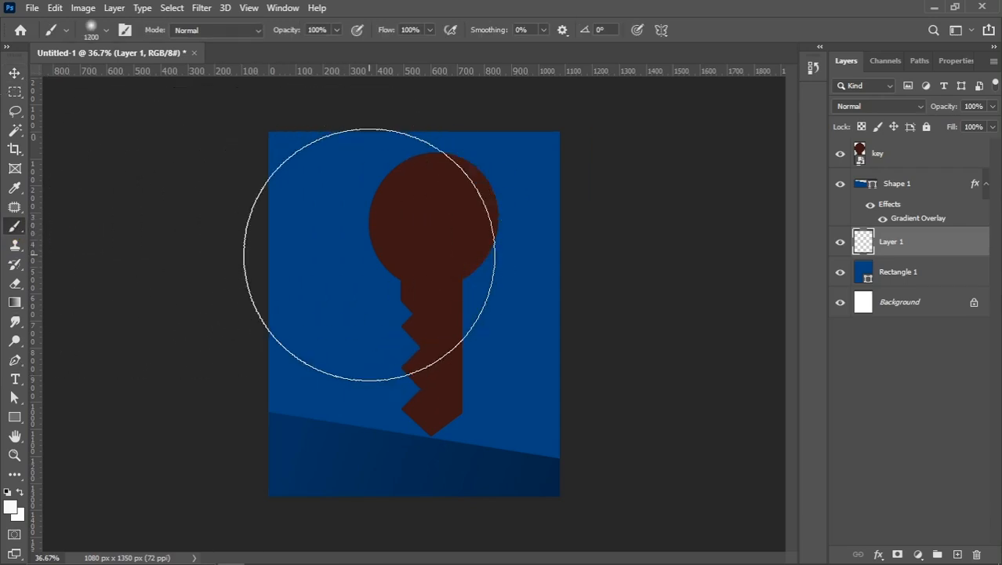
key("bracketleft")
key("bracketleft")
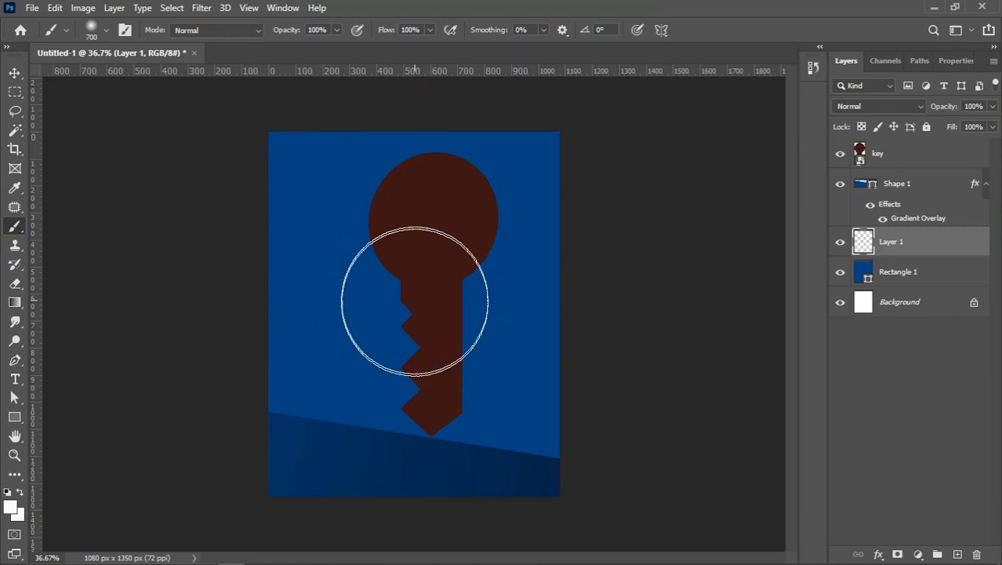
key("bracketright")
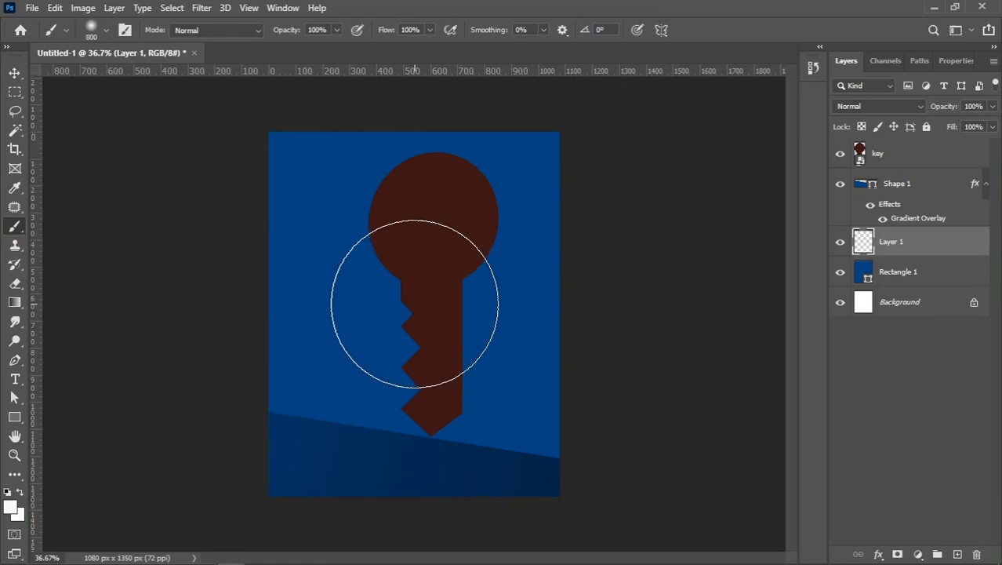
Step: Set the foreground colour to a brighter version of the blue sampled from the background
left_click(11, 510)
left_click(355, 329)
left_click_drag(727, 323, 727, 275)
left_click(879, 229)
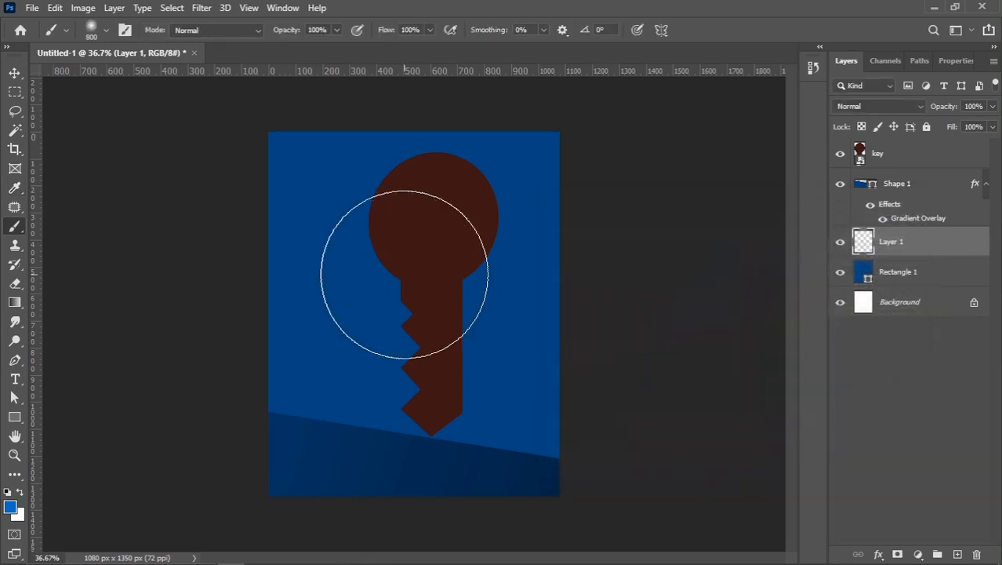
Step: Paint one soft 900 px dab of the bright blue behind the key's shaft on Layer 1
key("bracketright")
left_click(412, 286)
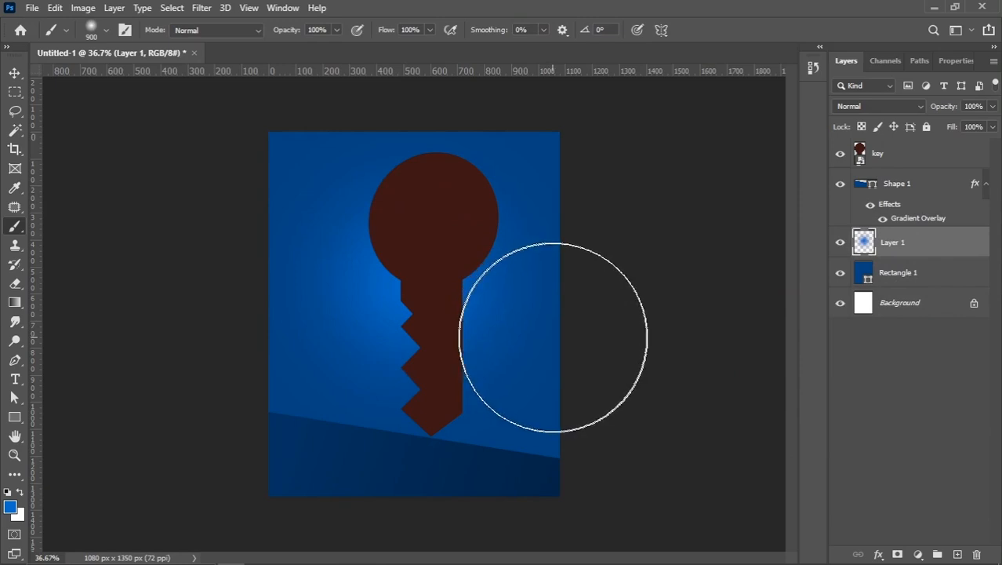
left_click(14, 73)
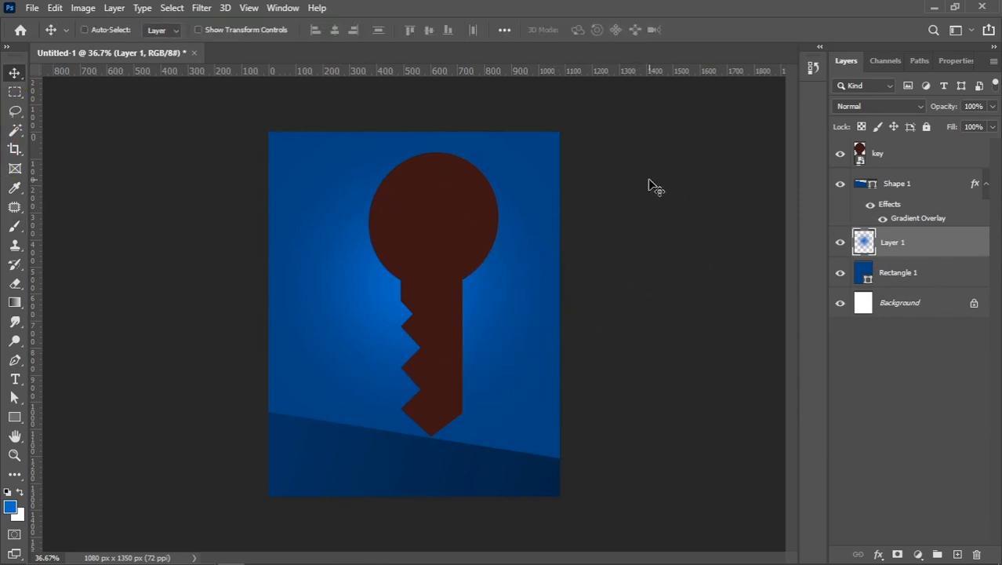
Step: Set the glow layer's blend mode to Screen and move the glow up and left behind the key's head
left_click(859, 107)
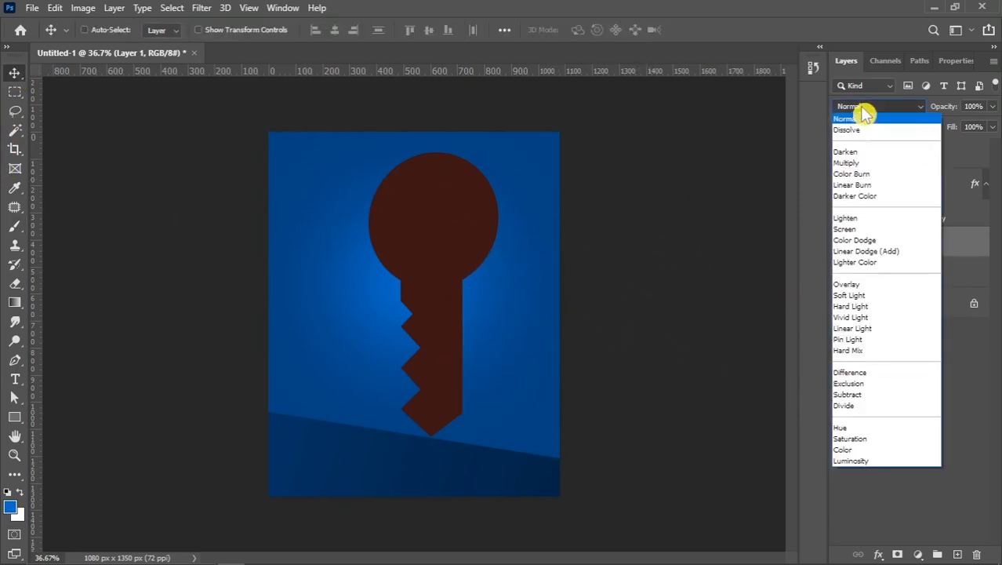
left_click(851, 229)
left_click_drag(426, 291, 375, 256)
Step: Scale the glow layer up proportionally to 135.9% with Free Transform and reposition it behind the key
key("ctrl+t")
left_click_drag(513, 269, 559, 269)
left_click_drag(465, 291, 465, 286)
left_click_drag(557, 492, 563, 503)
left_click_drag(489, 291, 488, 298)
Step: Nudge the enlarged glow slightly up and left, and apply the transform
key("Up")
key("Up")
key("Up")
key("Up")
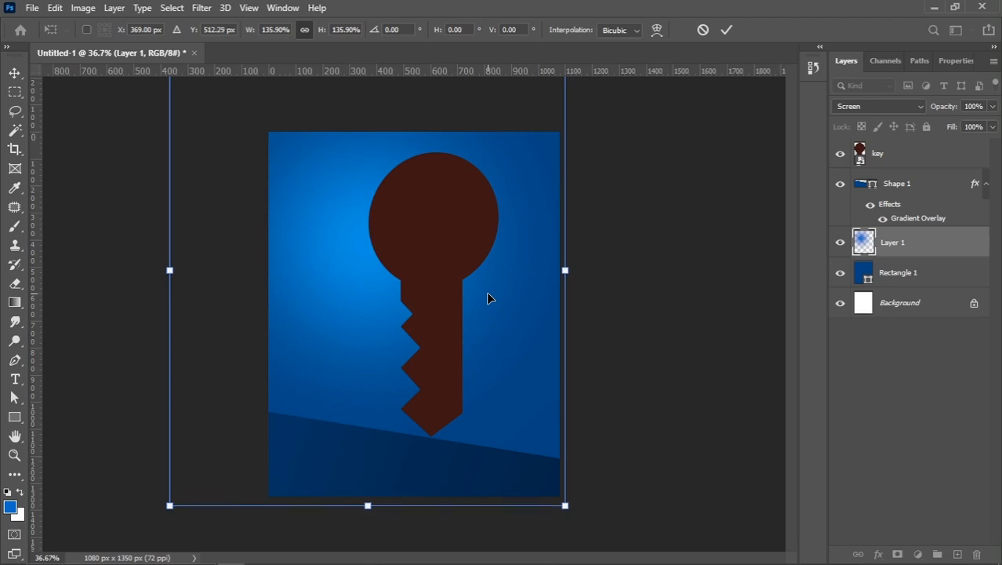
key("Left")
key("Left")
key("Up")
key("Up")
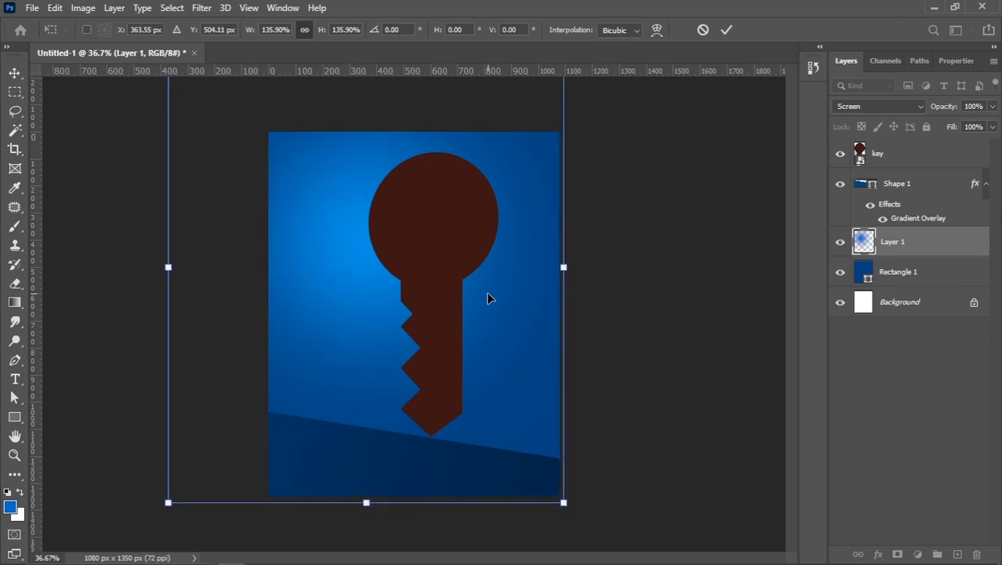
key("Up")
key("Left")
key("Return")
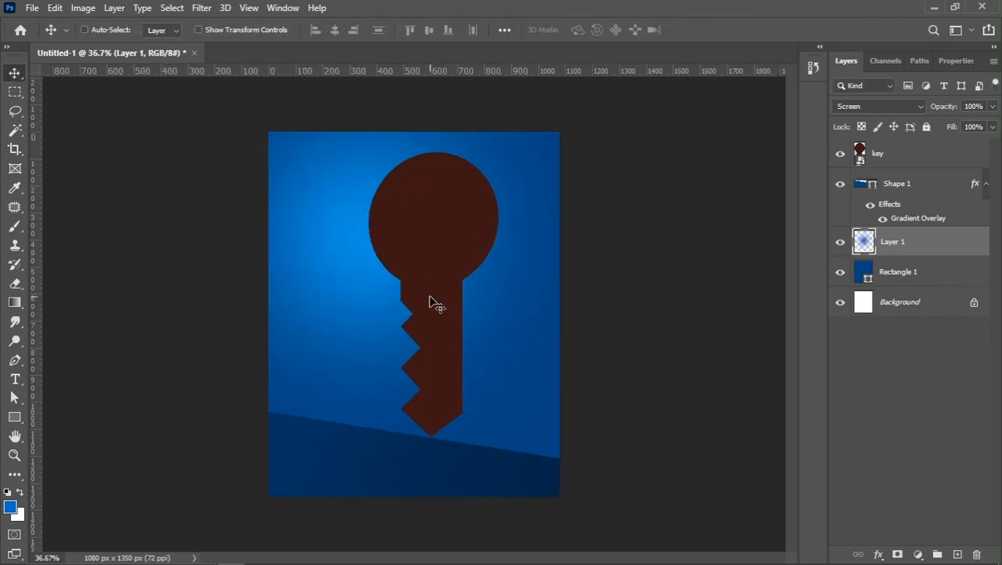
Step: Add a Hue/Saturation adjustment layer above the glow with Hue set to -4
left_click(918, 555)
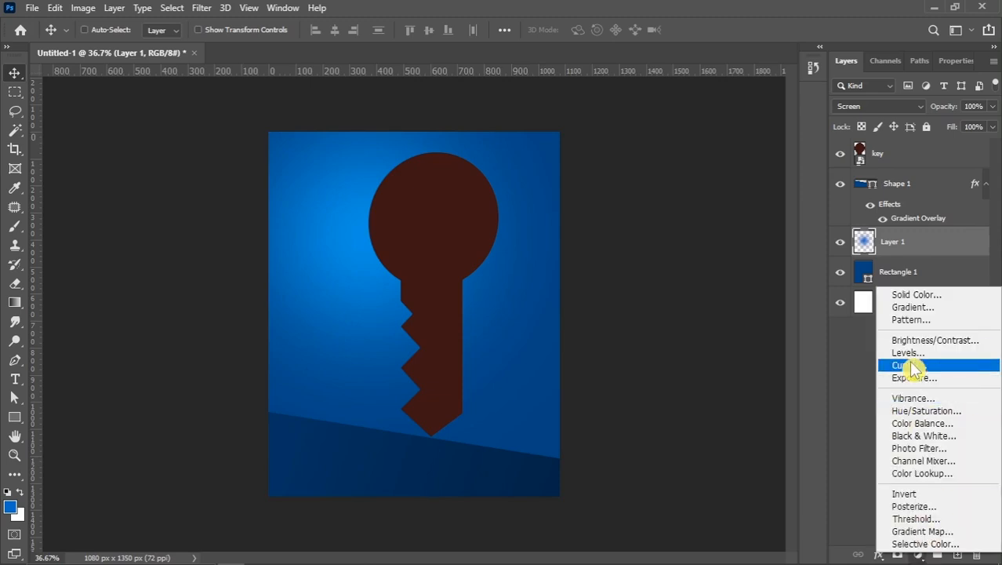
left_click(919, 410)
left_click_drag(911, 166, 906, 172)
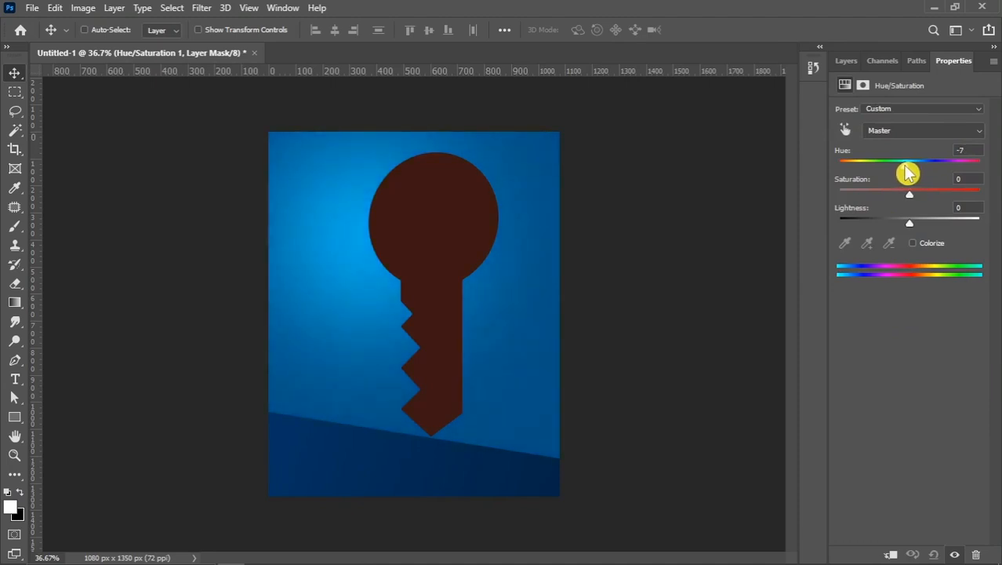
left_click_drag(905, 171, 909, 174)
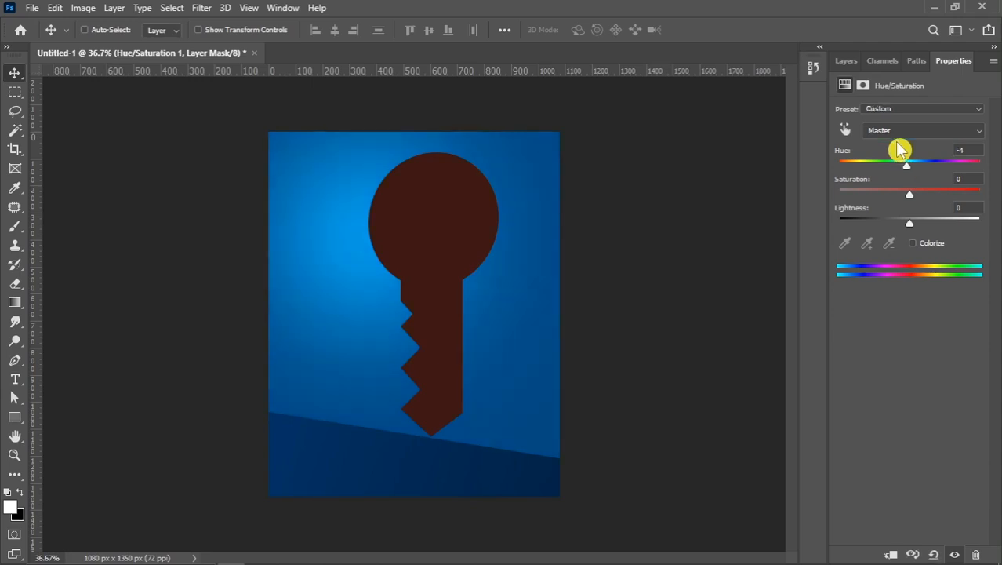
left_click(847, 64)
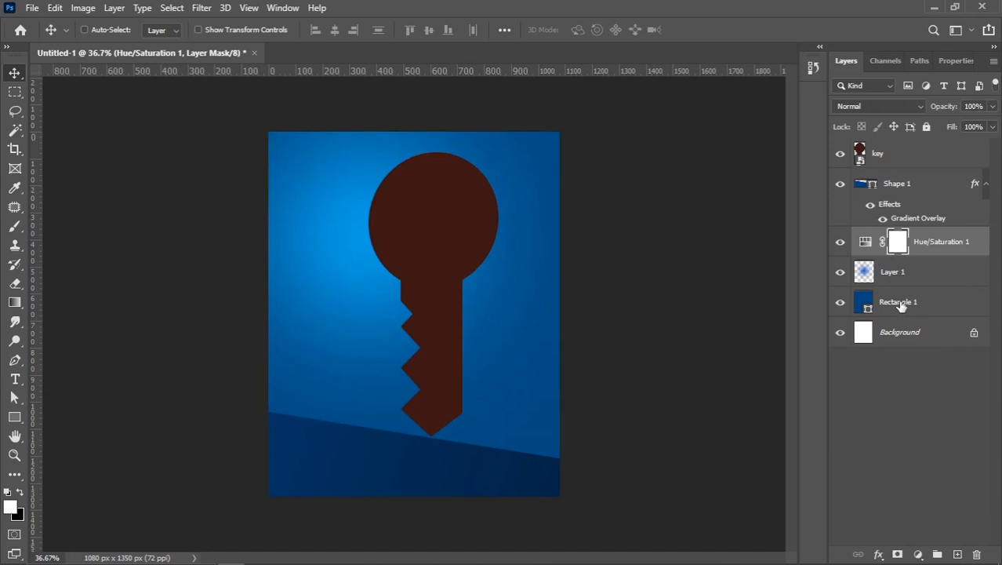
Step: Select the key layer and duplicate it
right_click(470, 230)
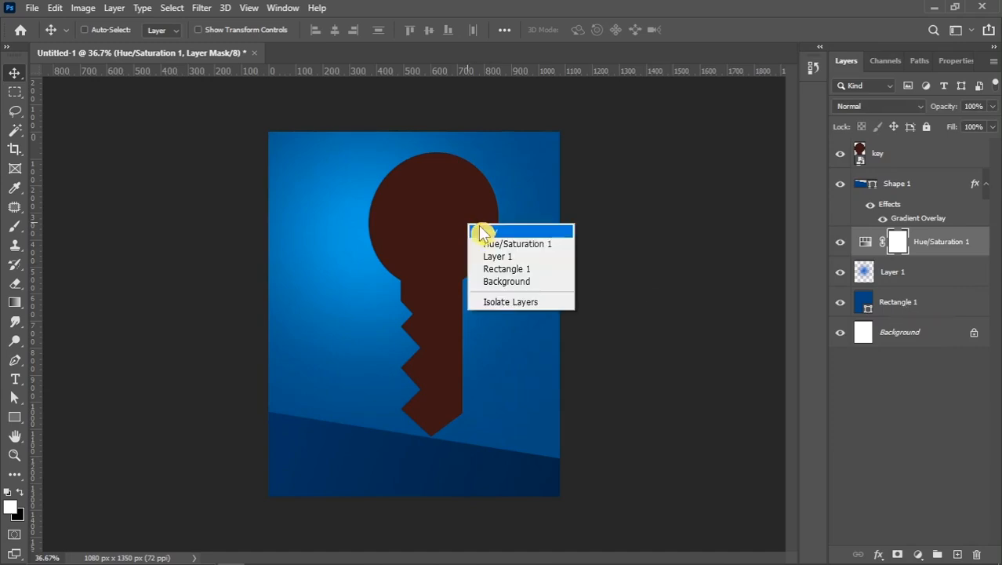
left_click(482, 230)
left_click(837, 157)
left_click(836, 158)
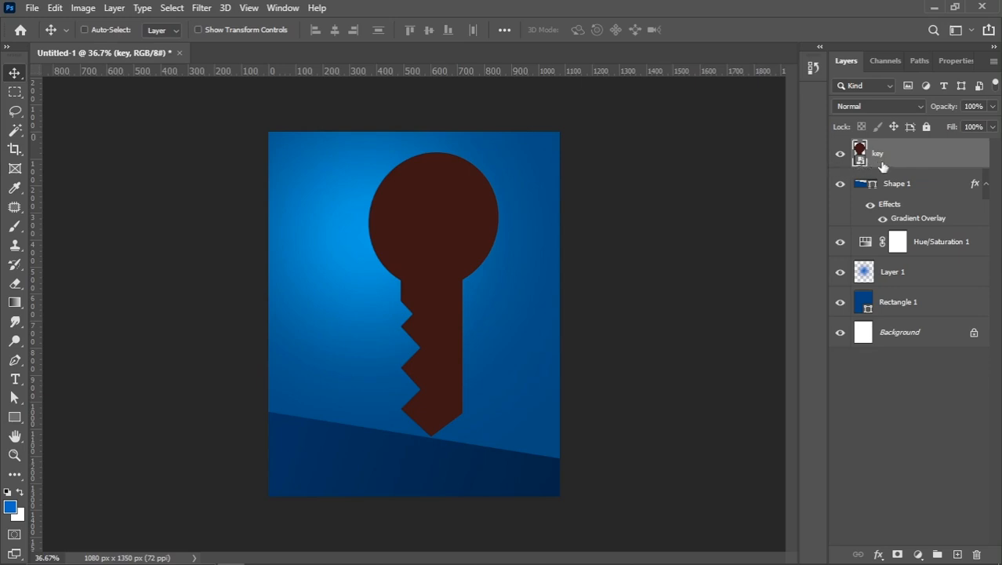
left_click_drag(901, 161, 957, 554)
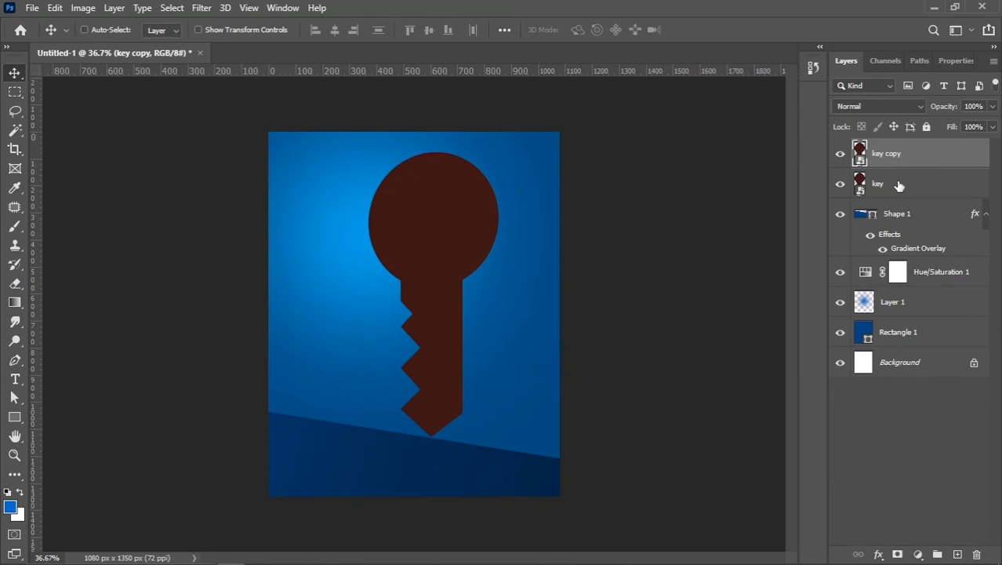
Step: Add a white Color Overlay at 99% opacity to the lower, original key layer
left_click(898, 185)
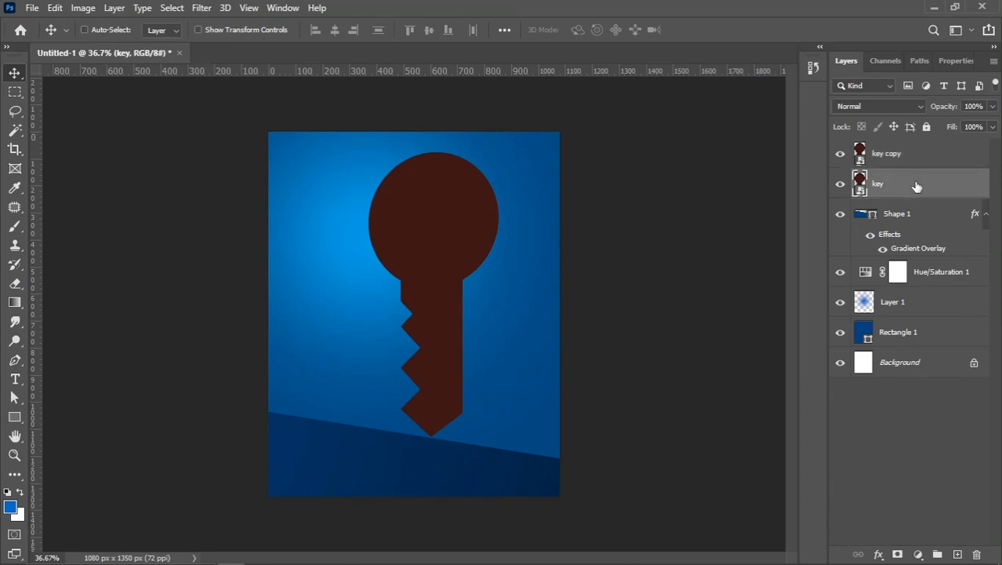
right_click(917, 186)
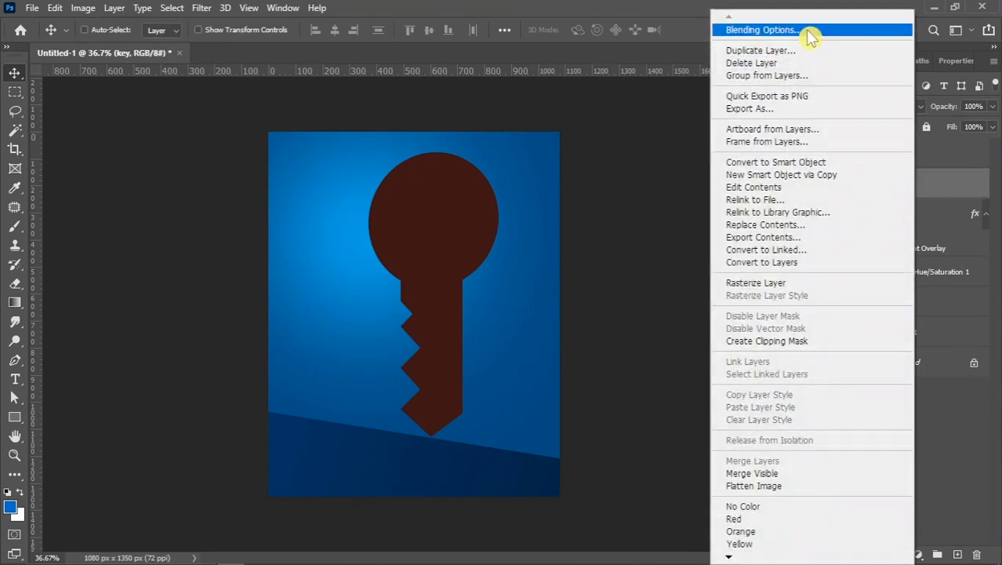
left_click(745, 31)
left_click(509, 284)
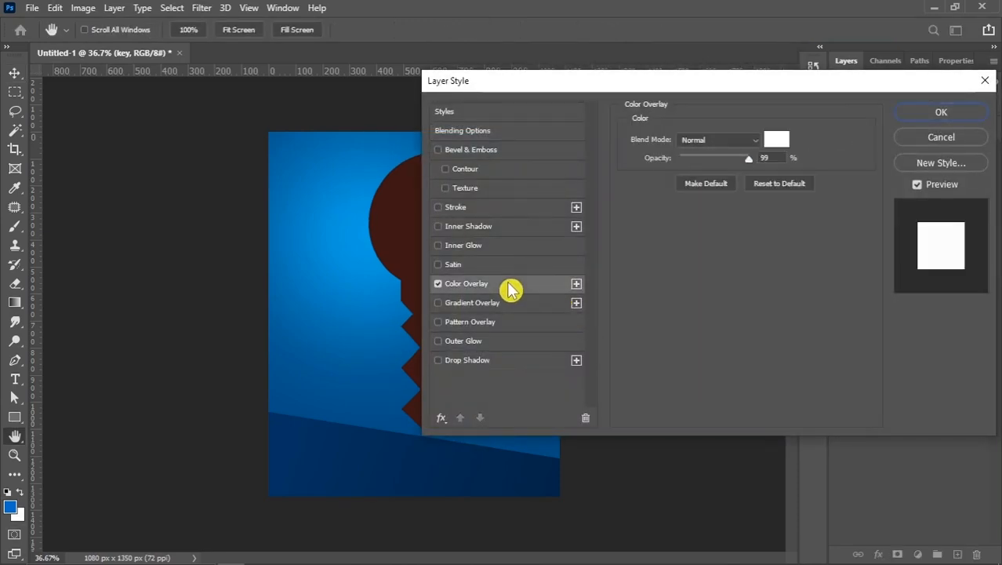
left_click(902, 116)
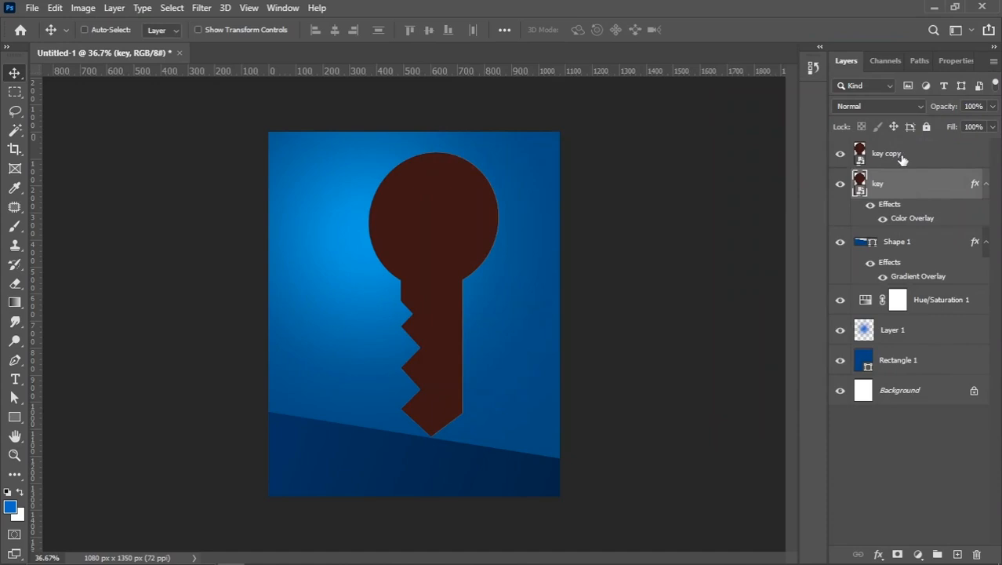
Step: Nudge the key copy right and slightly down to expose a white band along the key's toothed side
left_click(912, 160)
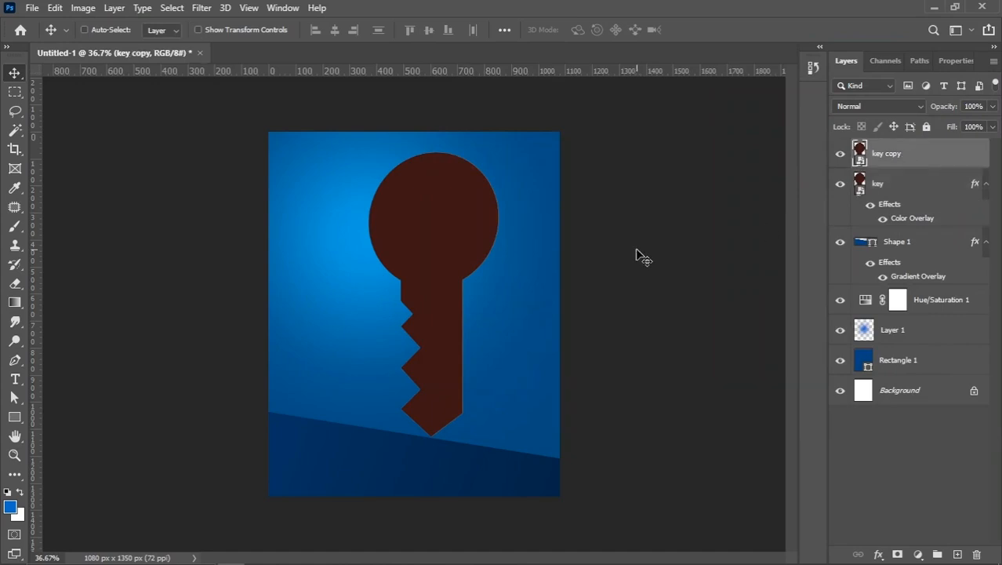
key("shift+Right")
key("shift+Right")
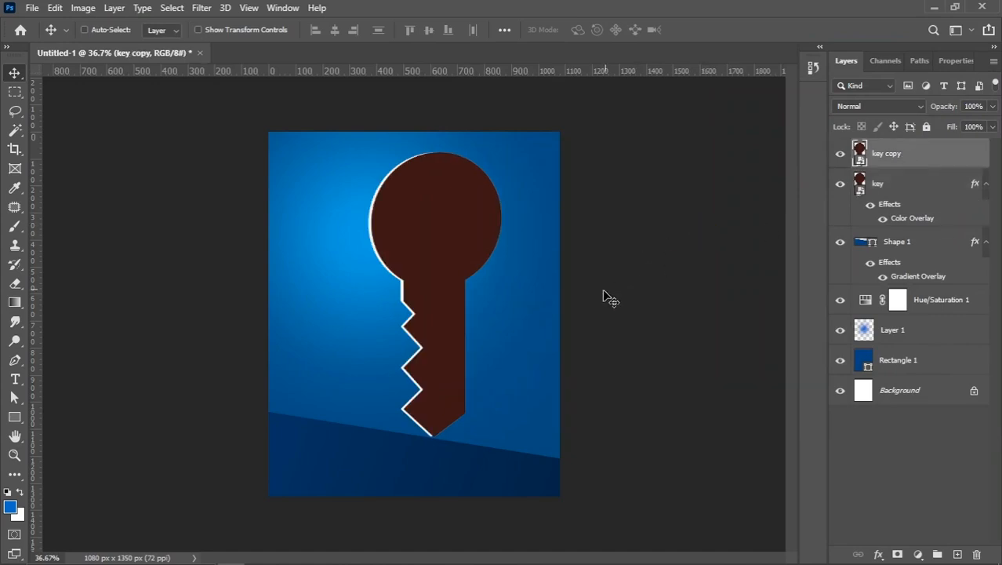
key("shift+Right")
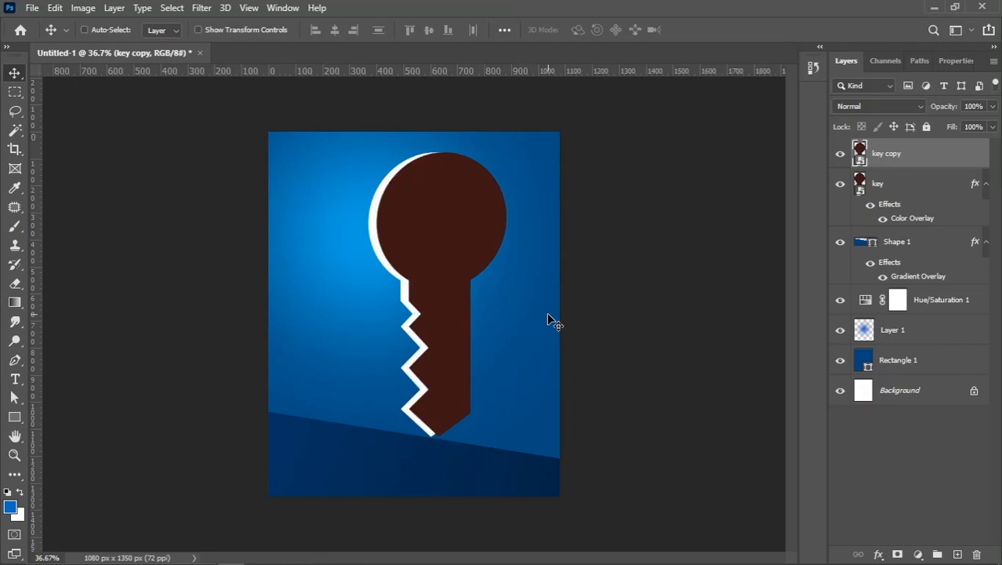
key("Right")
key("Right")
key("Right")
key("Right")
key("Right")
key("Right")
key("Right")
key("Right")
key("Right")
key("Right")
key("Right")
key("Right")
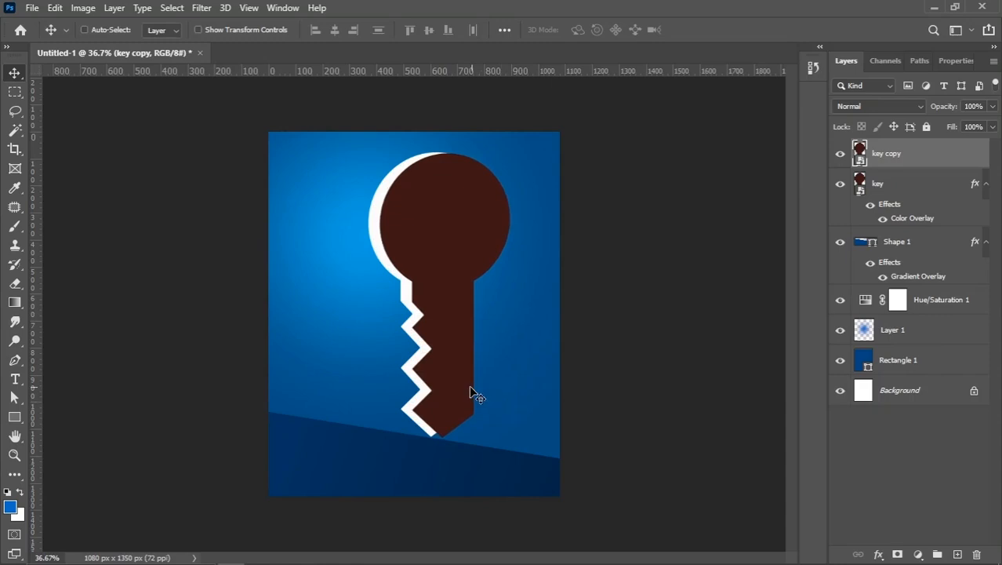
scroll(473, 392, "up", 2)
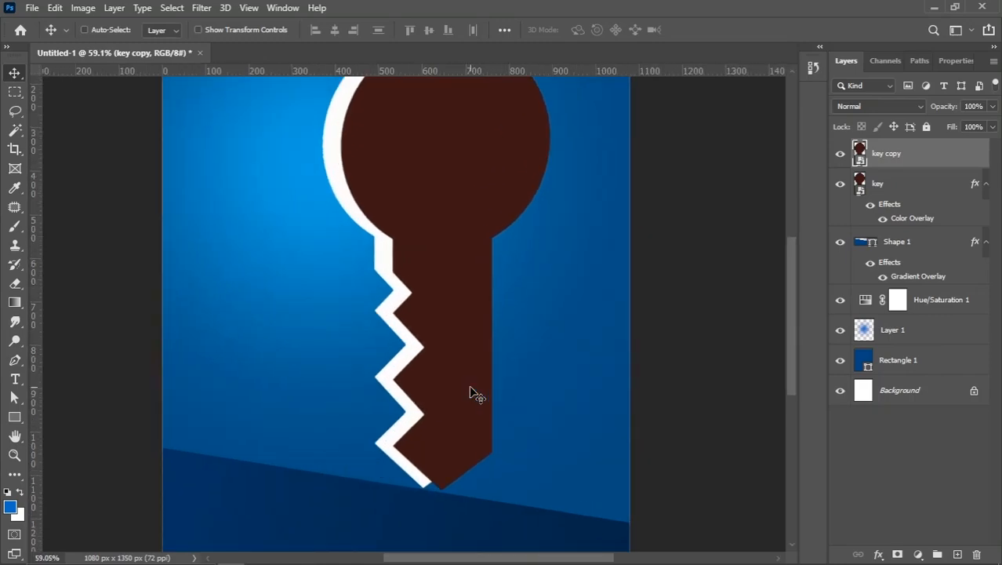
Step: Select the lower key layer's pixels and use that selection as a layer mask on the key copy layer
scroll(470, 389, "down", 4)
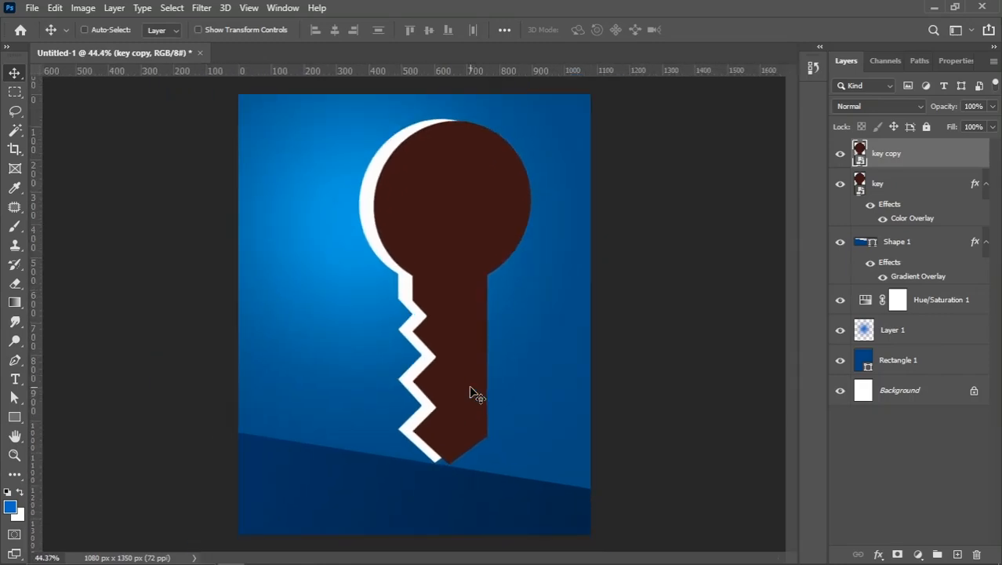
scroll(477, 298, "up", 1)
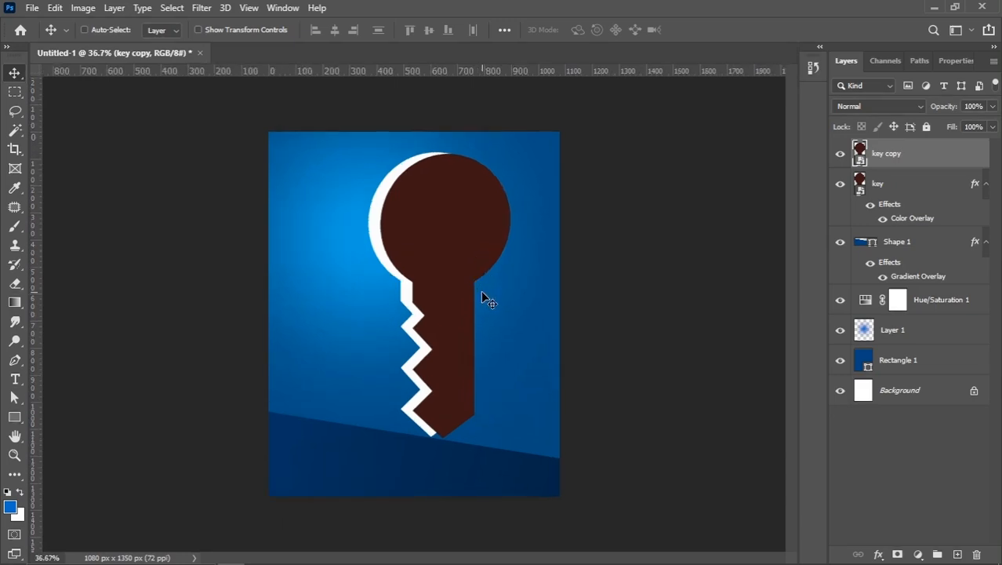
left_click(861, 184)
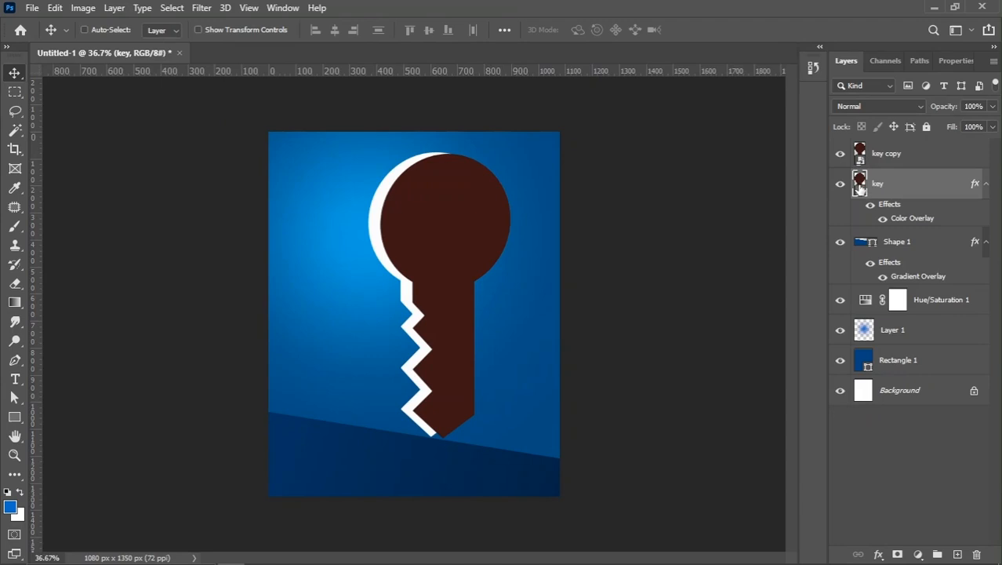
right_click(859, 189)
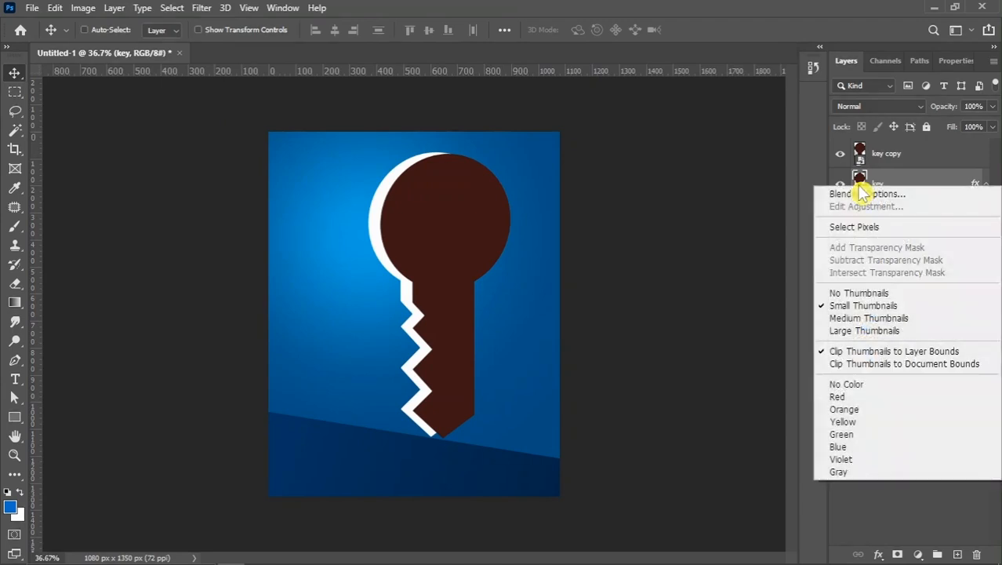
left_click(857, 229)
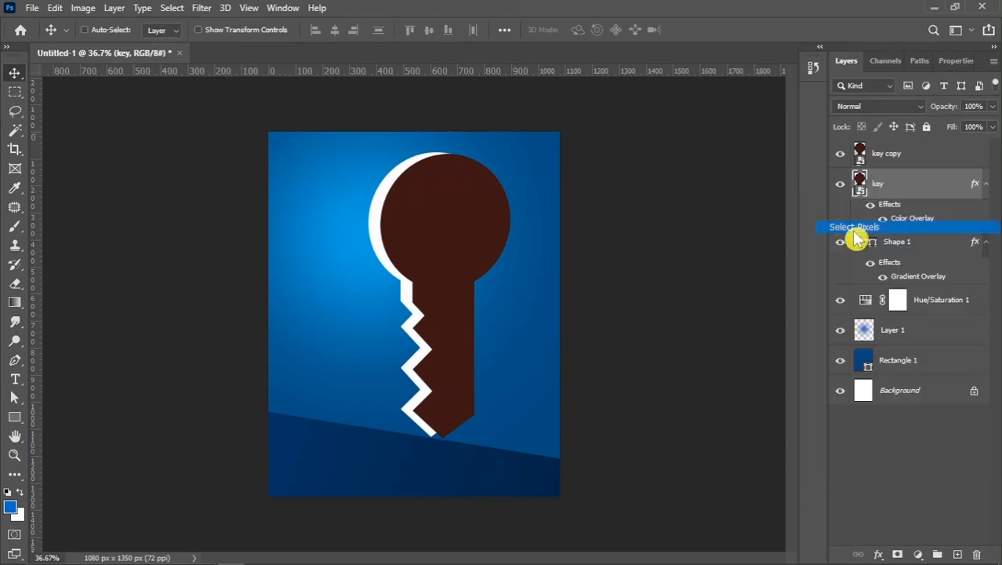
left_click(889, 163)
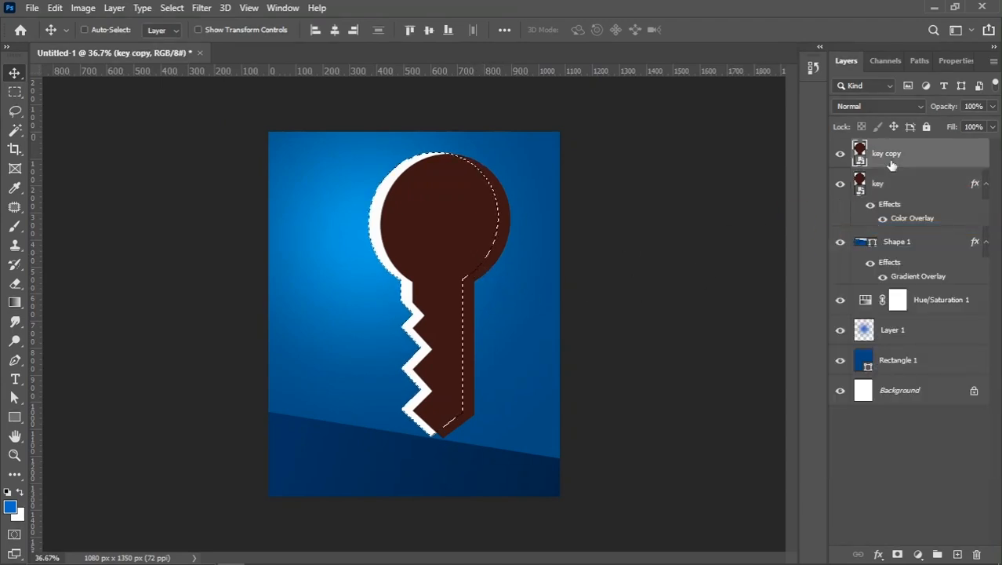
left_click(896, 553, "alt")
left_click(840, 154)
left_click(840, 154)
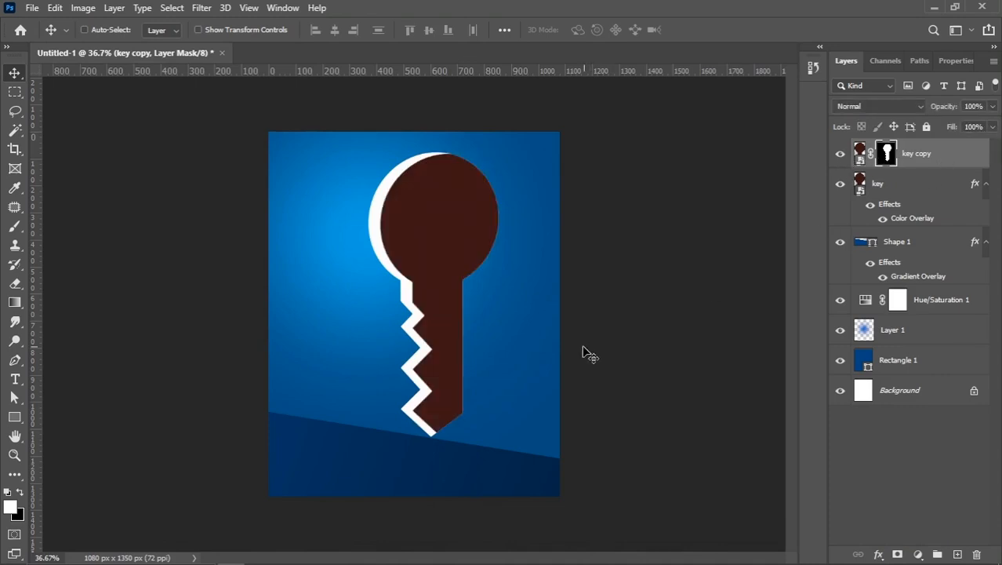
Step: Place the room image from the file folder into the poster above the key copy layer
scroll(457, 346, "up", 1)
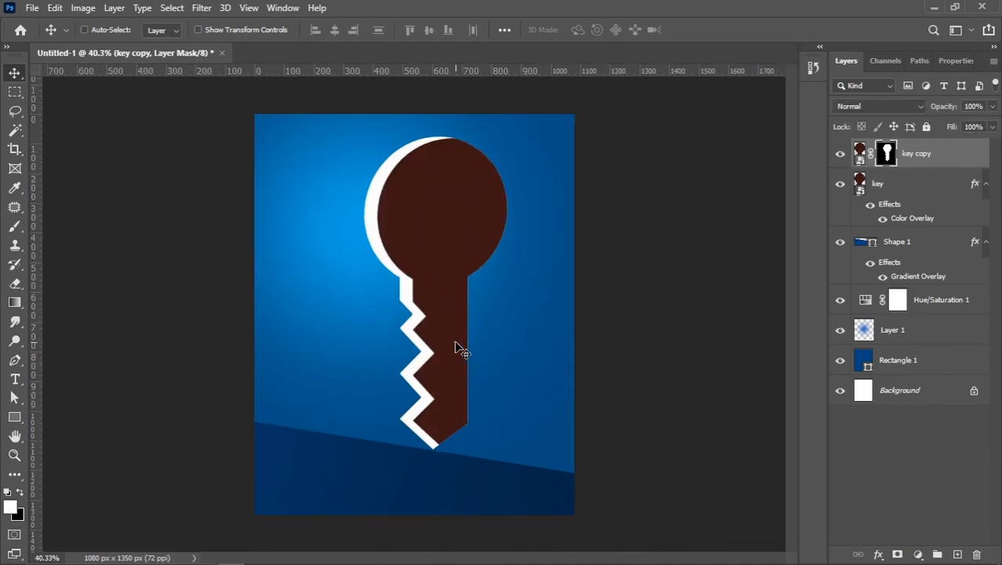
scroll(457, 346, "down", 1)
left_click(965, 163)
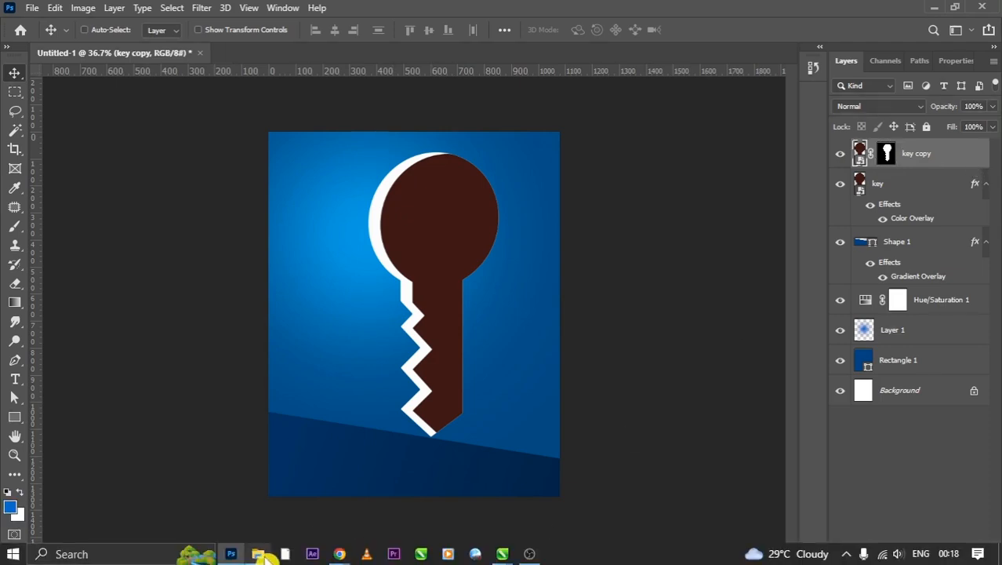
left_click(262, 555)
left_click_drag(638, 222, 441, 289)
key("alt+Tab")
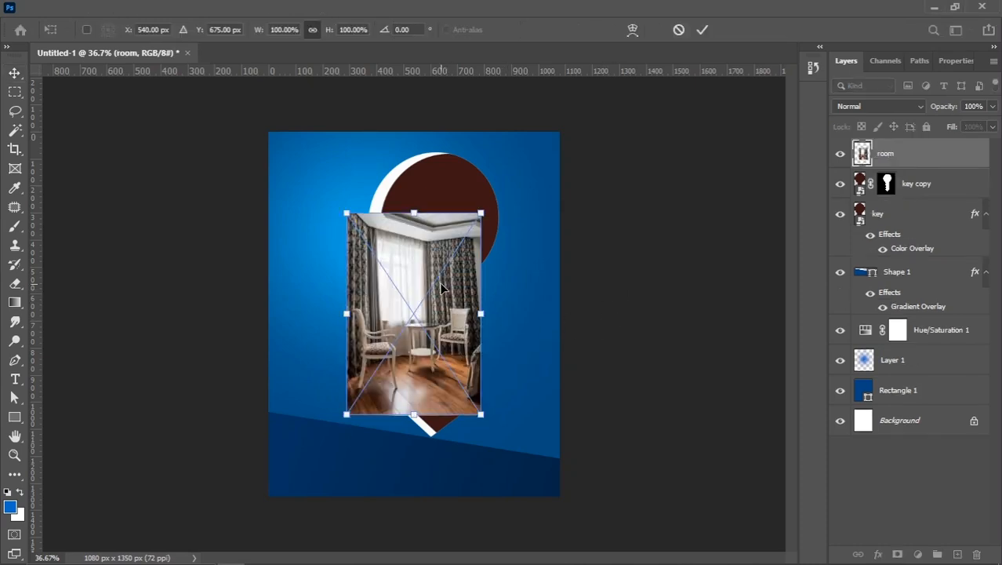
Step: Enlarge the placed room image to about 163% over the key and clip it to the key copy layer
left_click_drag(413, 213, 422, 130)
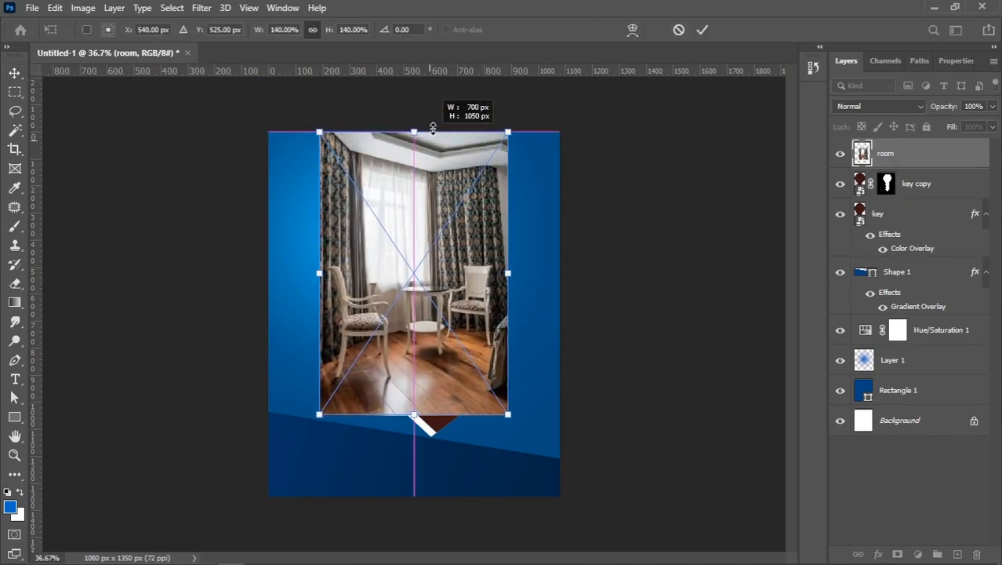
left_click_drag(415, 413, 416, 463)
left_click_drag(465, 352, 473, 353)
key("Return")
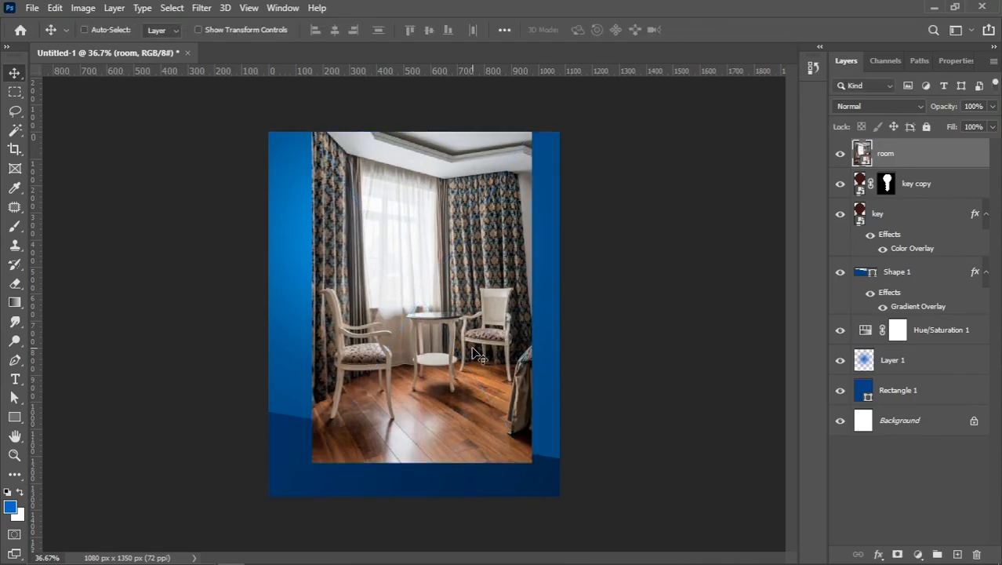
right_click(889, 161)
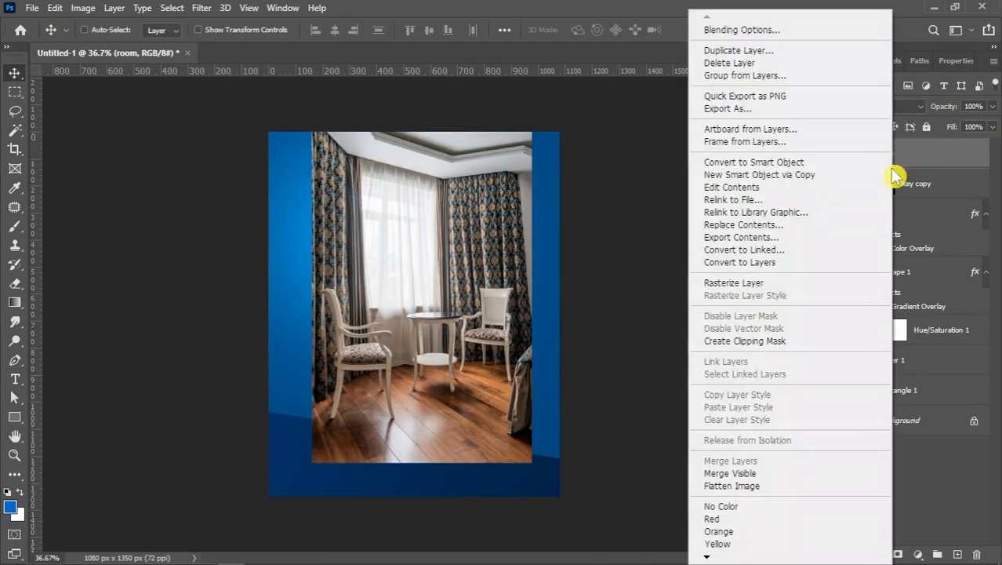
left_click(776, 341)
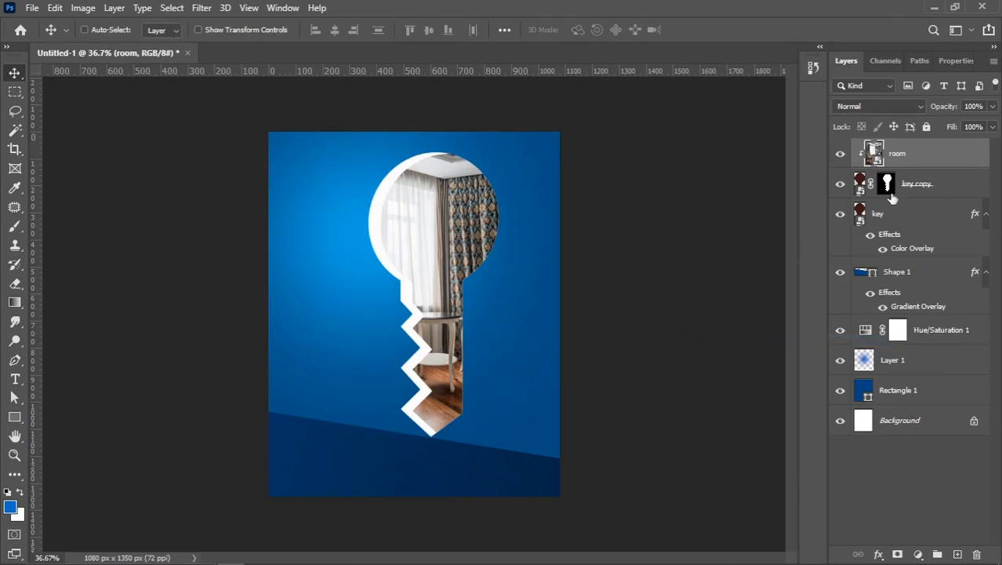
Step: Scale the clipped room image down to about 147.5% so it fits more closely around the key
key("ctrl")
key("ctrl+t")
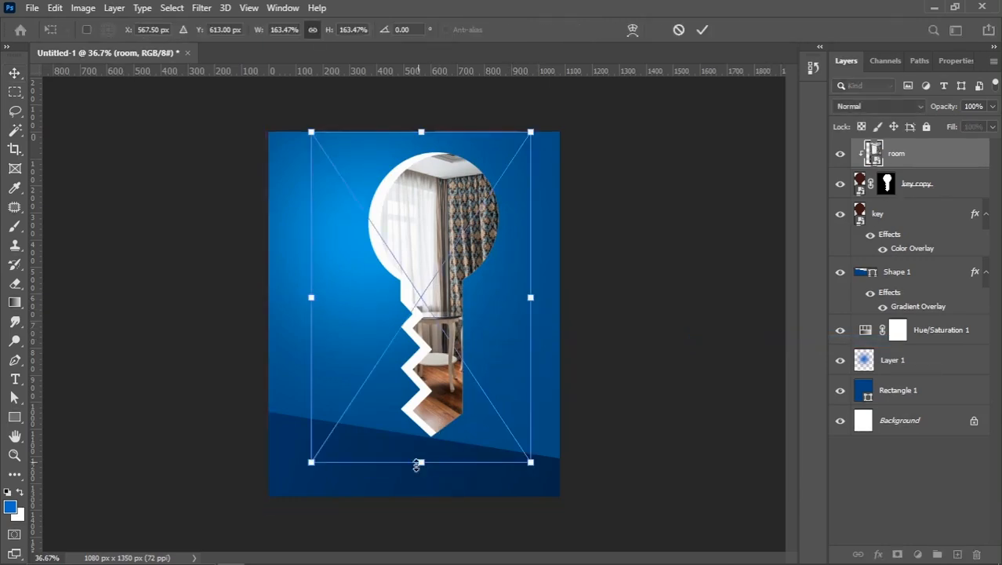
left_click_drag(423, 468, 422, 439)
left_click_drag(534, 439, 536, 443)
key("ctrl+z")
left_click_drag(522, 131, 514, 145)
key("shift+Right")
key("shift+Right")
key("shift+Right")
left_click_drag(523, 438, 527, 442)
Step: Reposition the room image inside the key to frame the window, patterned curtain, table and chair
key("shift+Right")
key("shift+Right")
key("shift+Right")
key("shift+Right")
key("shift+Right")
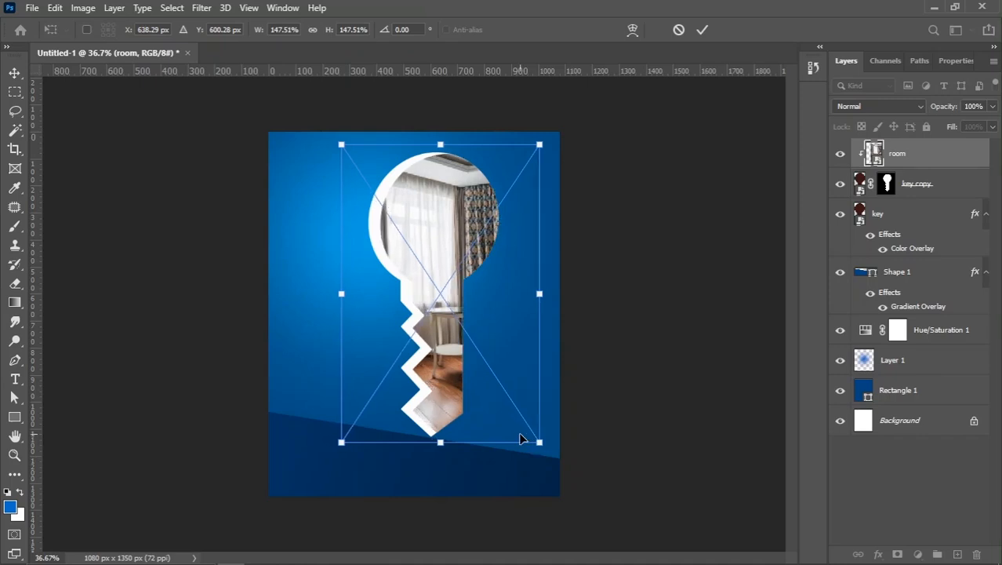
key("shift+Left")
key("shift+Left")
key("shift+Left")
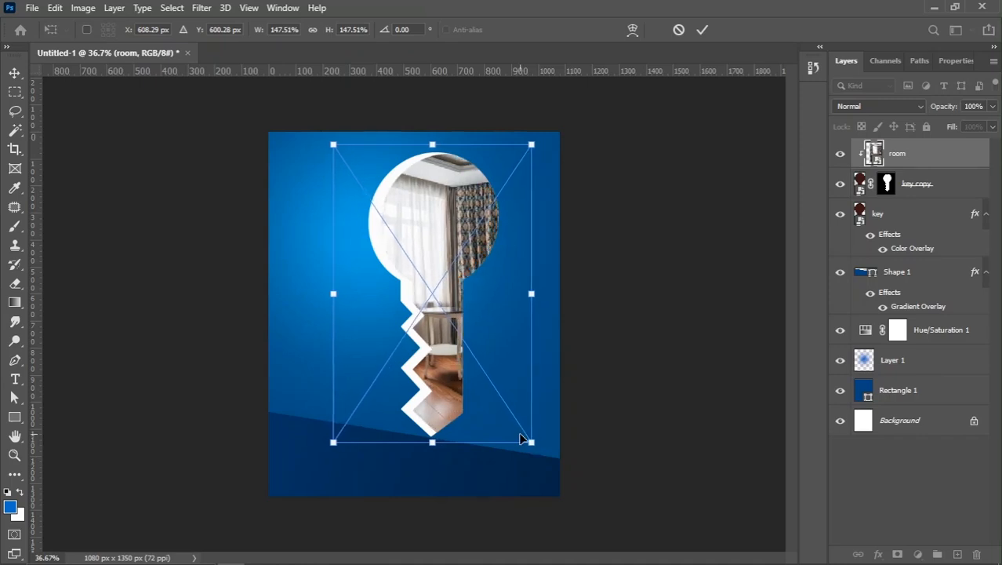
key("Return")
left_click_drag(457, 335, 474, 350)
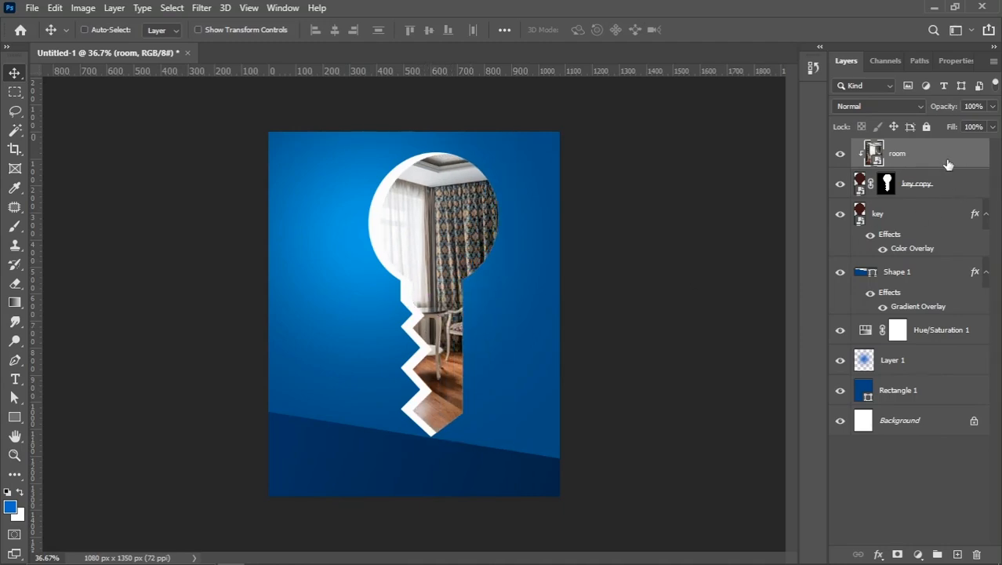
Step: Brighten the room image with a Curves adjustment mapping input 102 to output 153, and compare it with the filter off
left_click(85, 9)
mouse_move(106, 45)
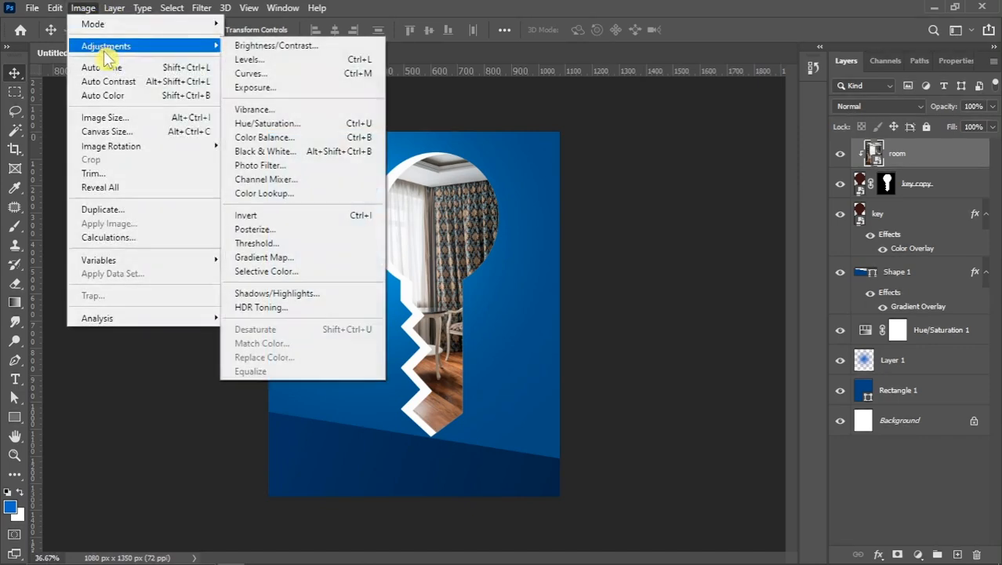
left_click(290, 74)
left_click_drag(655, 223, 641, 207)
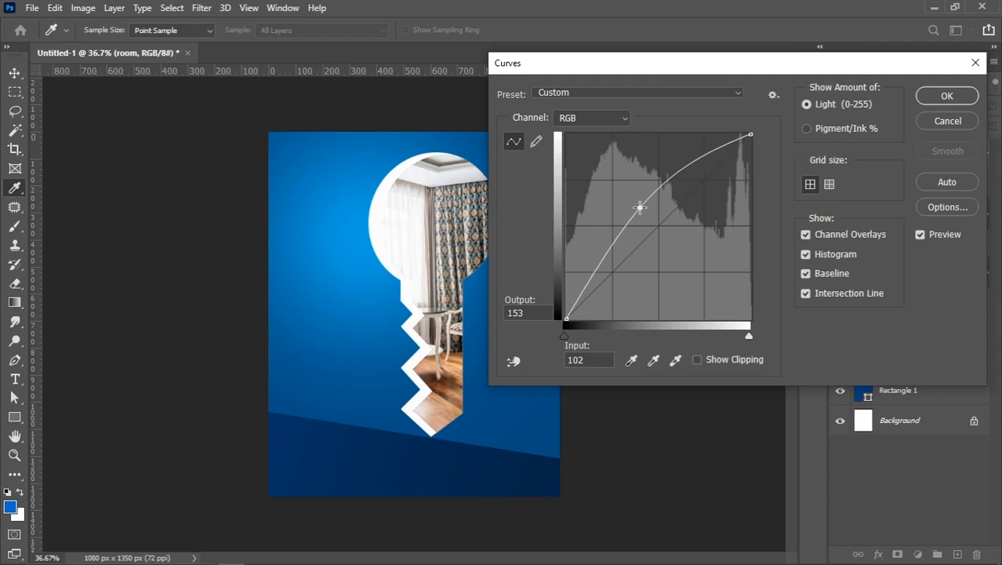
left_click(948, 95)
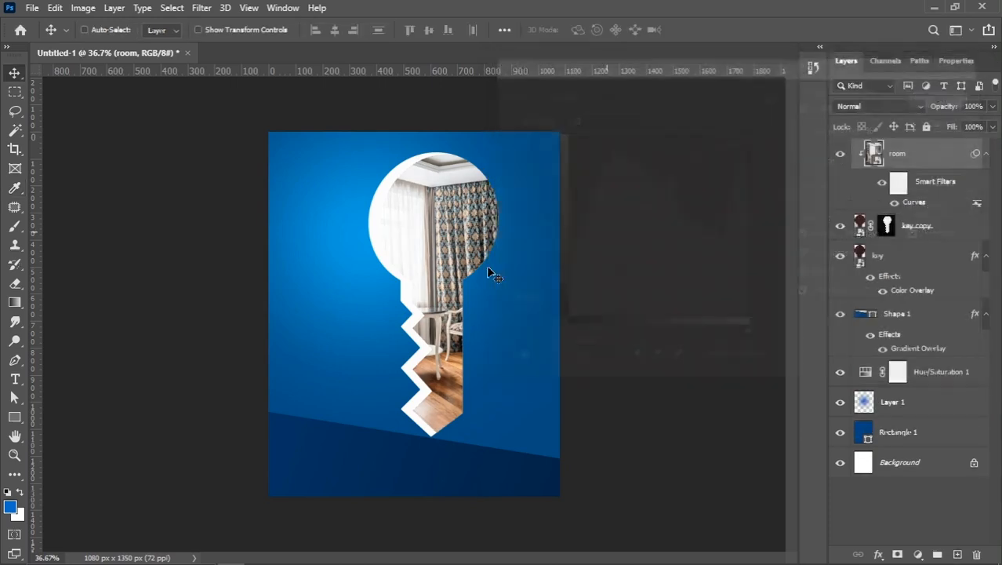
key("ctrl+minus")
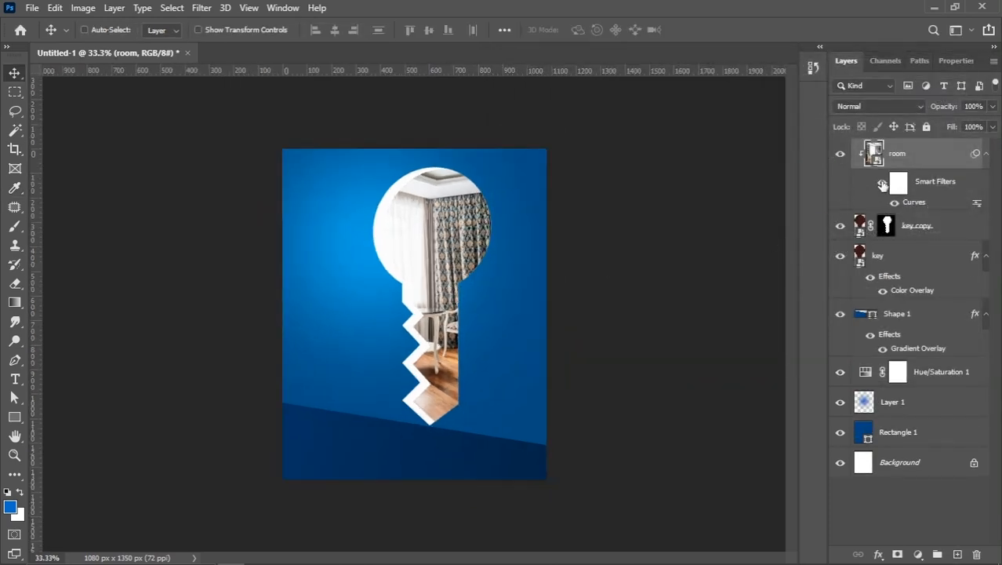
left_click(881, 185)
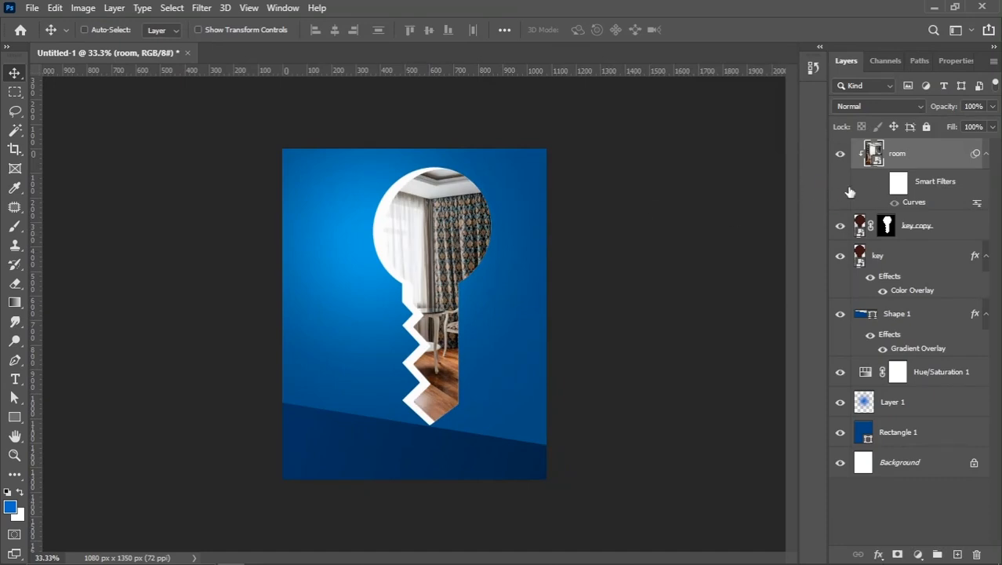
left_click(881, 185)
scroll(452, 266, "up", 2)
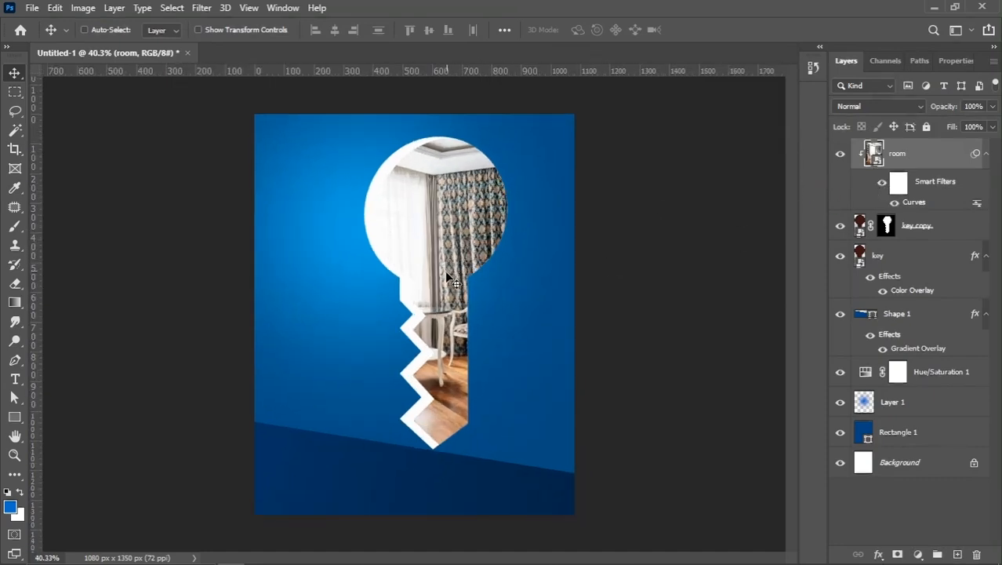
Step: Replace the Color Overlay on the lower key layer with a Gradient Overlay
left_click(898, 316)
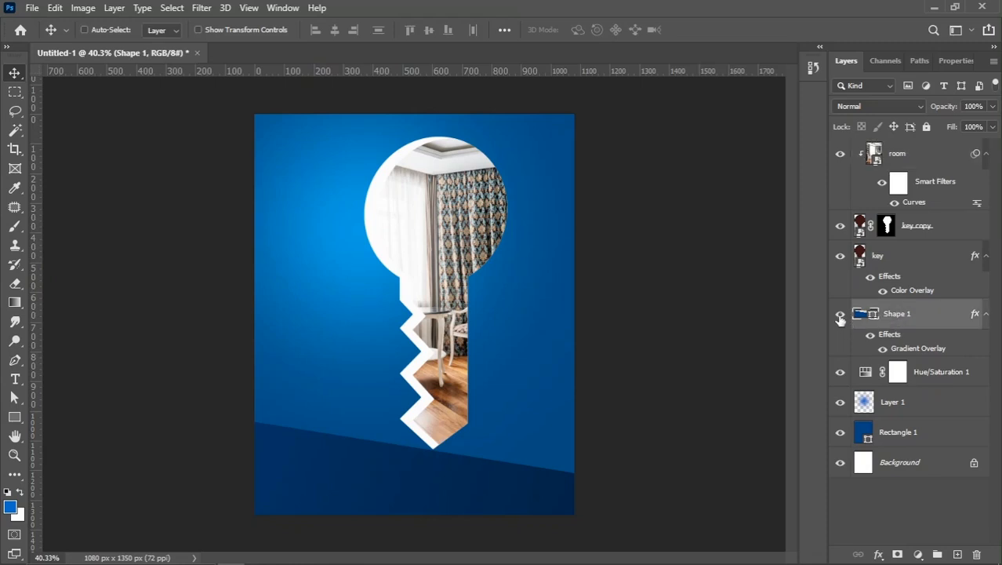
left_click(840, 258)
left_click(840, 258)
left_click(879, 262)
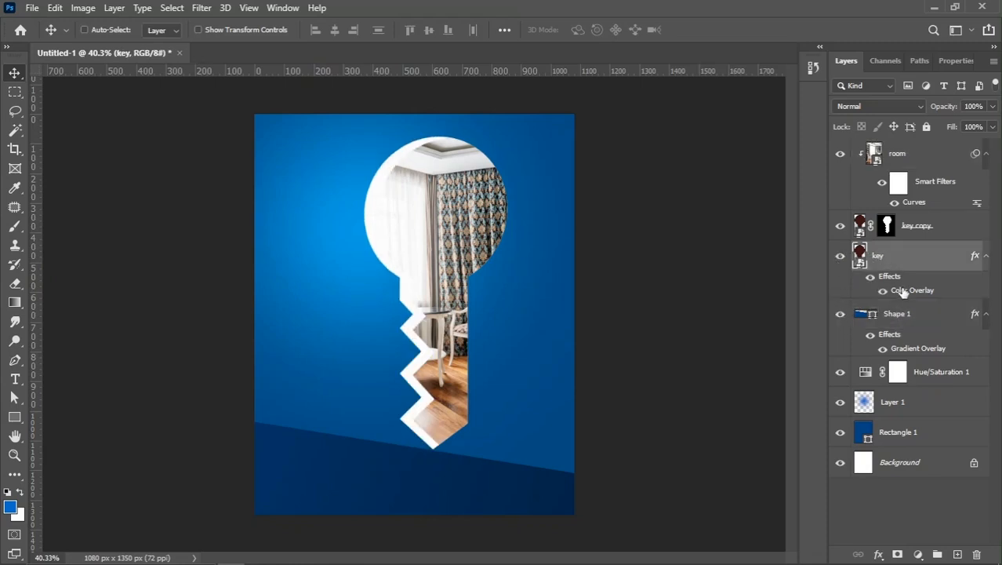
double_click(908, 294)
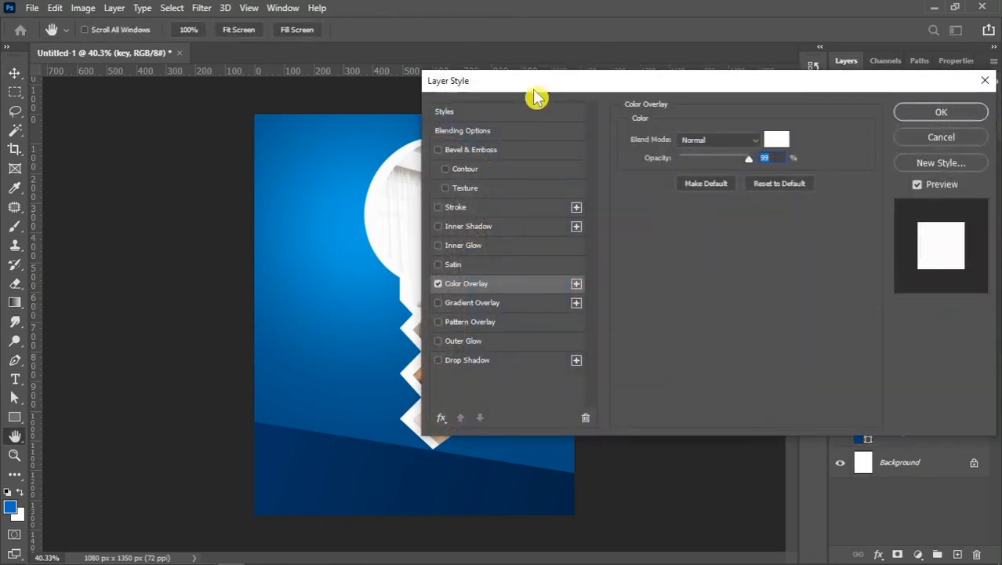
left_click_drag(537, 100, 637, 99)
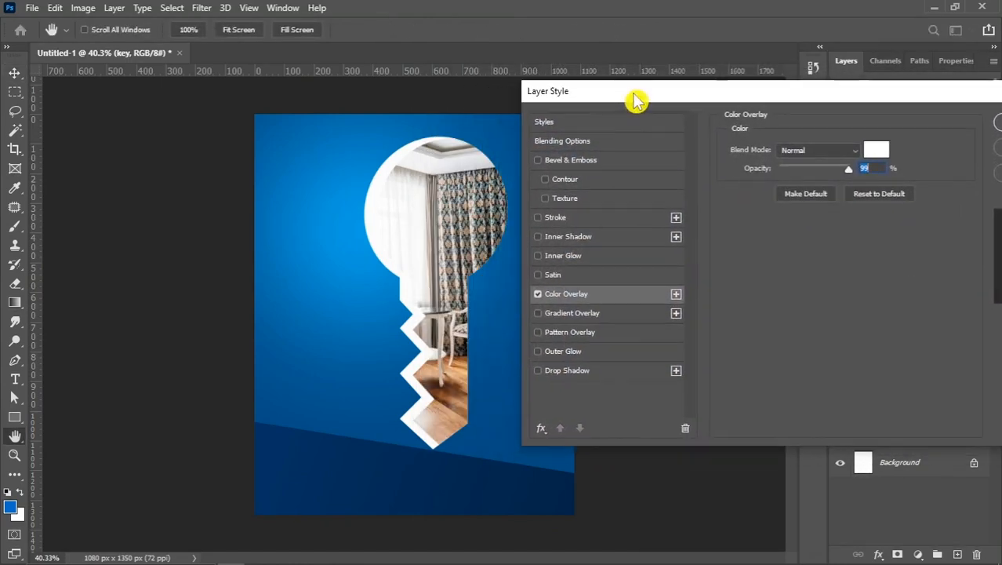
left_click(538, 294)
left_click(549, 313)
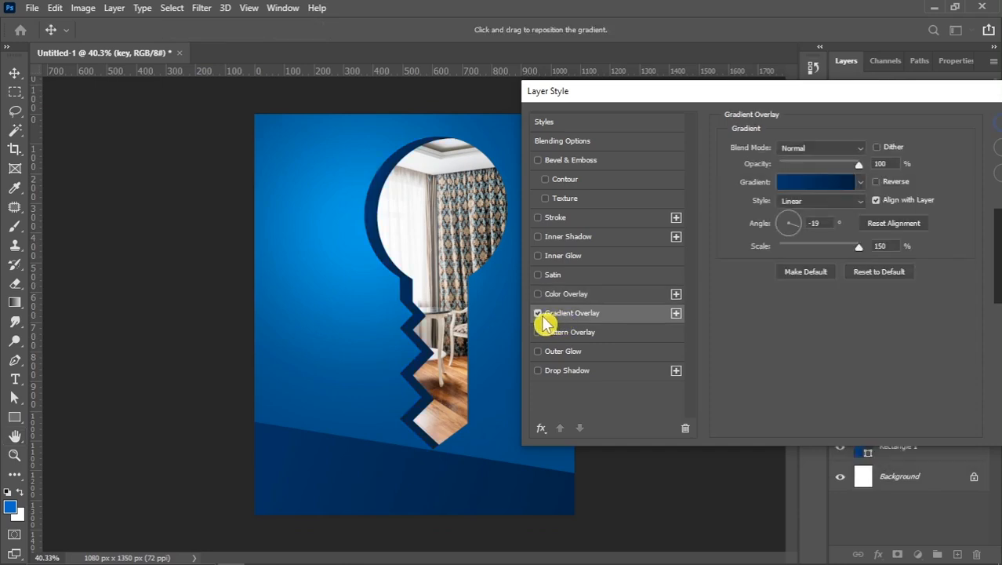
Step: Try several blue gradient presets on the key's side edge and apply the Blue_19 preset to the Gradient Overlay
left_click(798, 194)
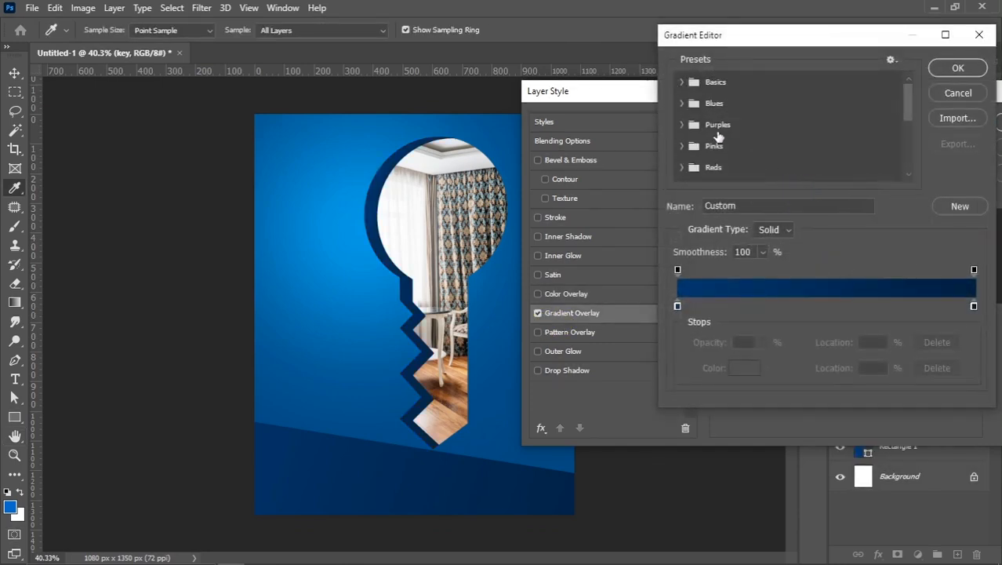
left_click(681, 102)
left_click_drag(910, 95, 911, 107)
left_click(770, 114)
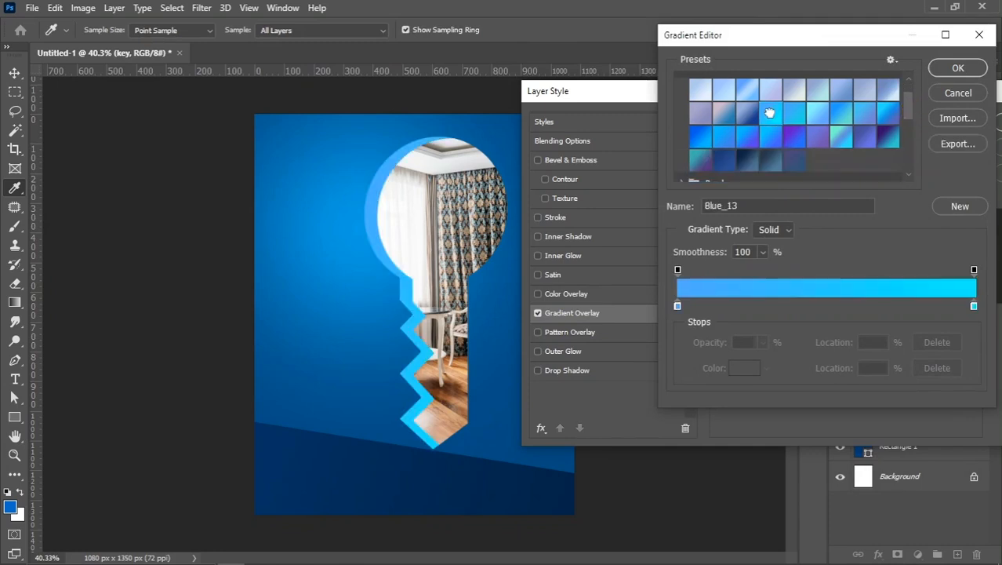
left_click(840, 137)
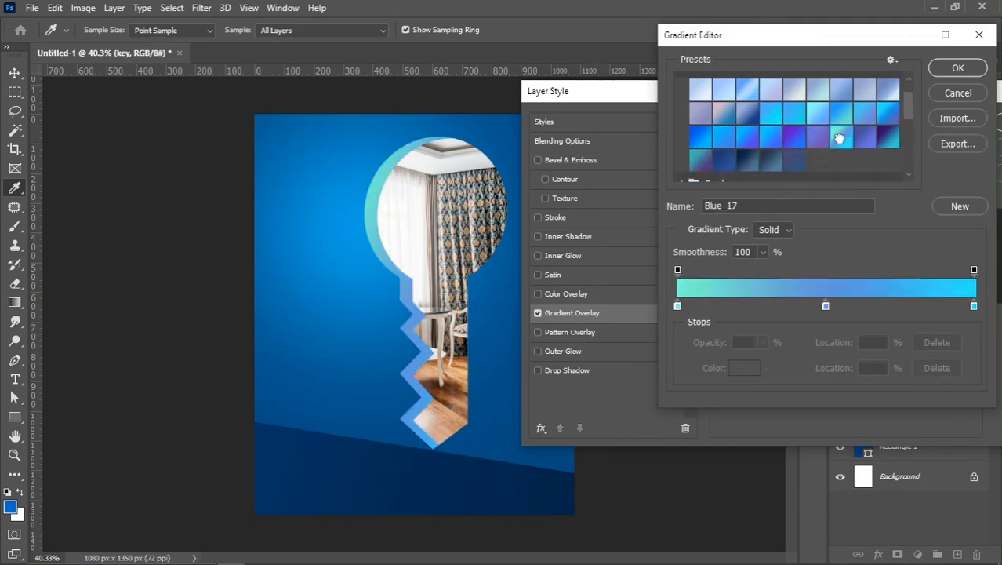
left_click(842, 114)
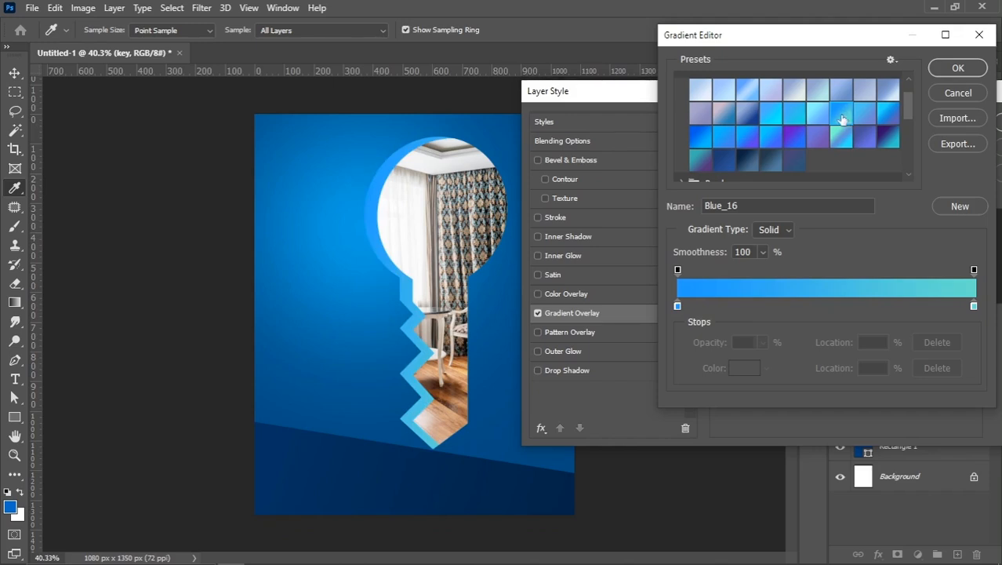
left_click(886, 114)
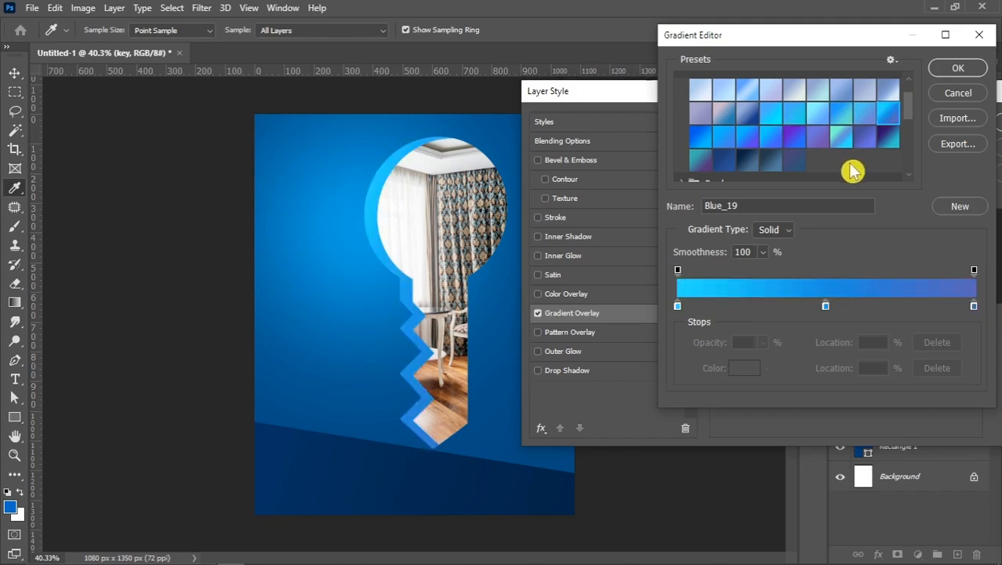
left_click(945, 70)
left_click_drag(805, 94, 764, 109)
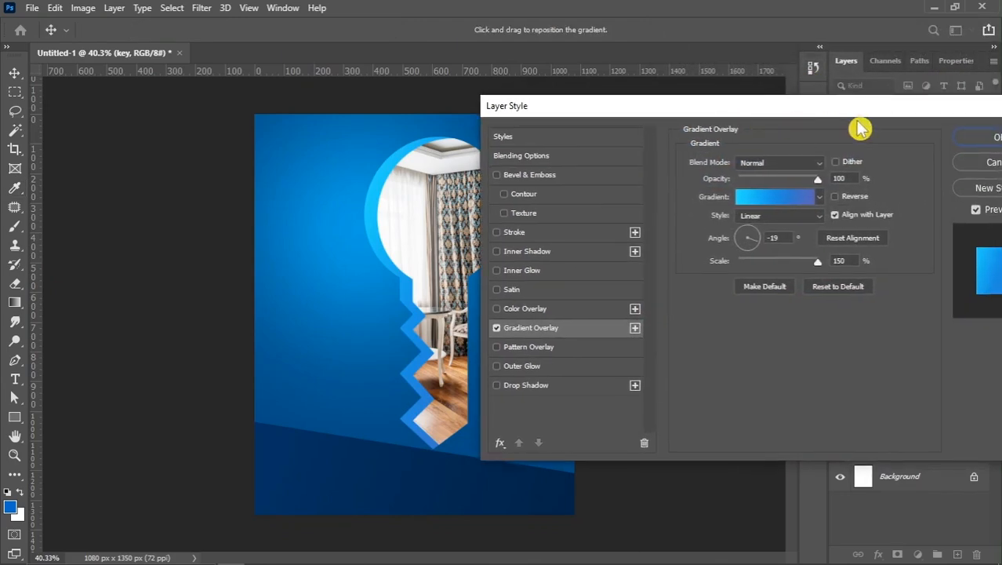
Step: Apply the key's gradient overlay, and place a duplicate of the room layer between the key copy and key layers
left_click(972, 138)
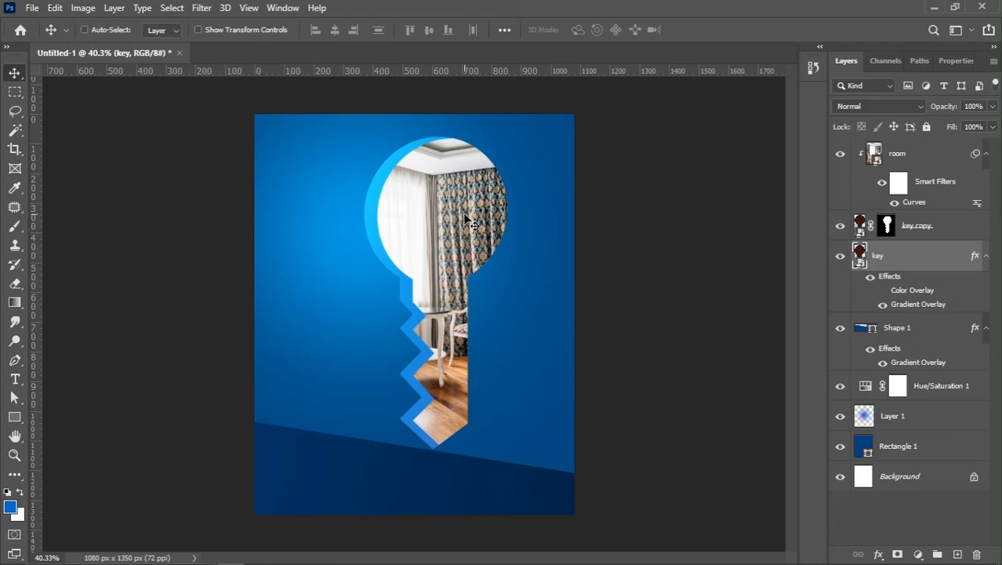
scroll(461, 251, "up", 1)
left_click(923, 165)
left_click(840, 154)
left_click(840, 153)
left_click_drag(920, 157, 959, 555)
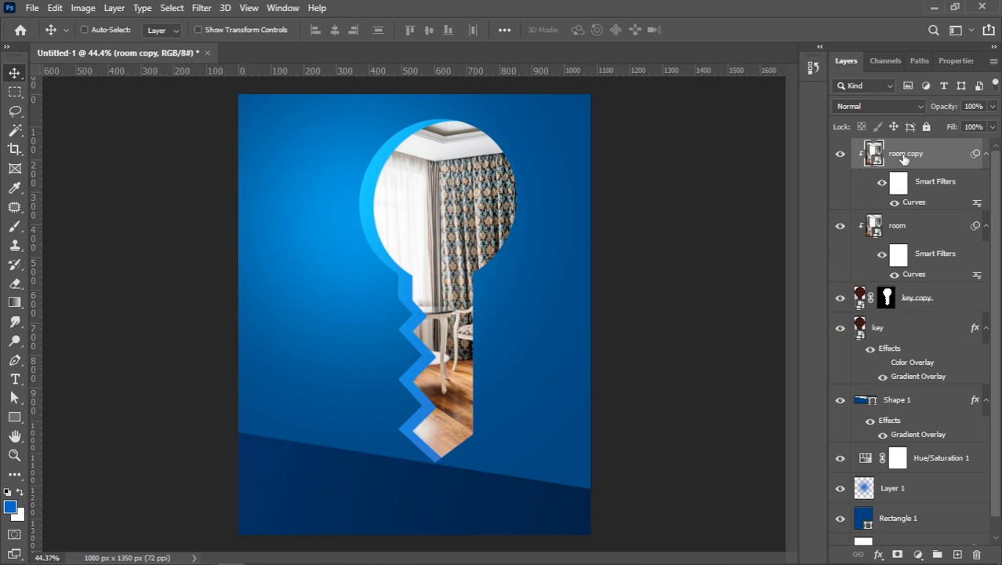
left_click_drag(904, 159, 883, 315)
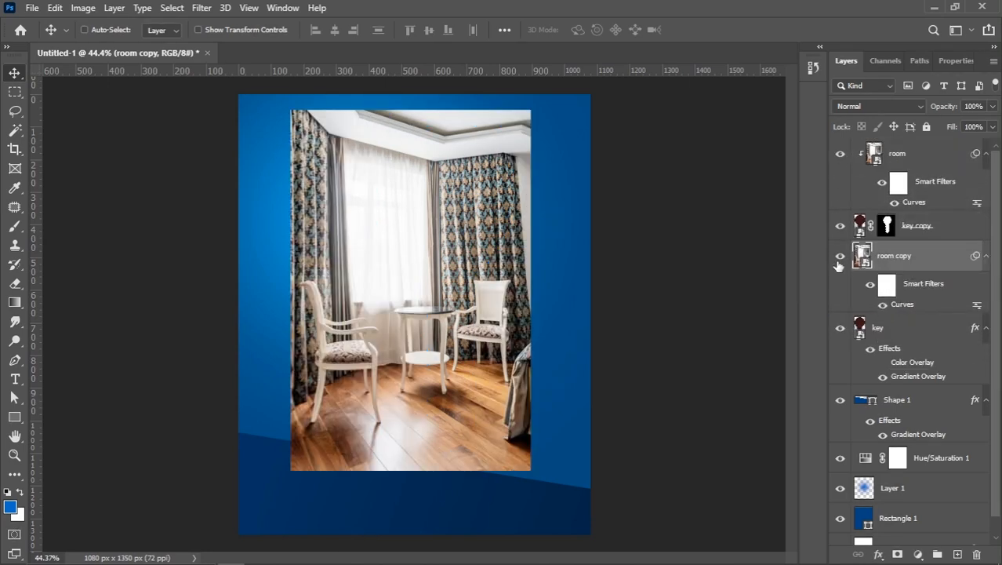
Step: Blur the room copy layer with a Gaussian Blur of 7.8 pixels radius
left_click(200, 10)
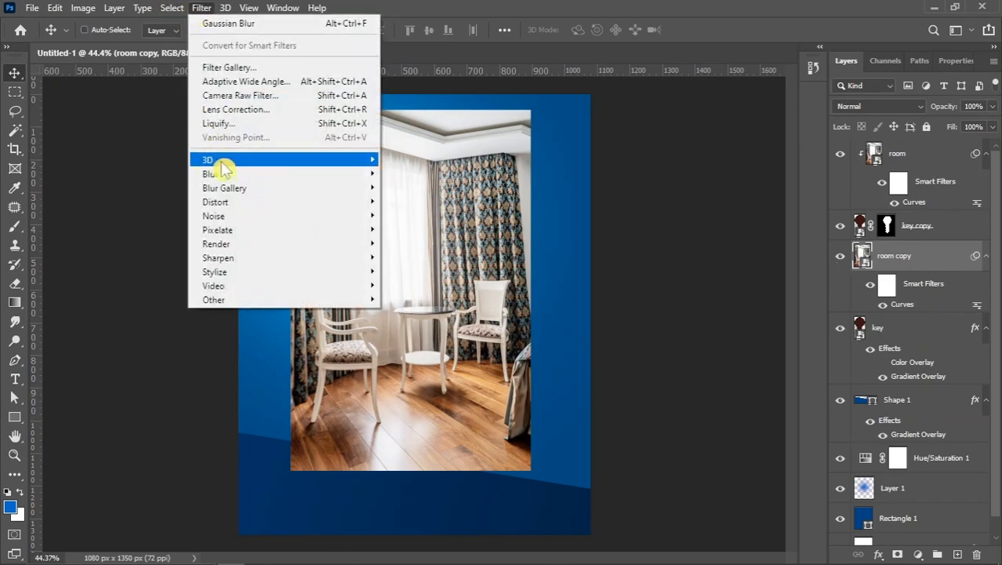
mouse_move(257, 173)
left_click(428, 227)
mouse_move(502, 307)
left_mouse_down()
mouse_move(488, 310)
mouse_move(500, 312)
left_mouse_up()
left_click(635, 108)
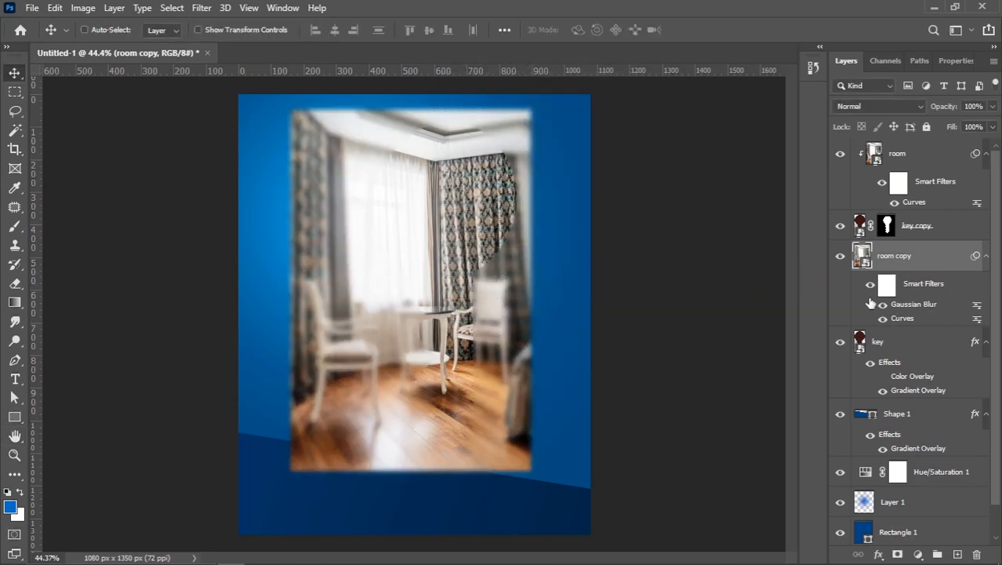
Step: Load the lower key layer's pixels as a selection and mask the room copy layer with it
right_click(861, 342)
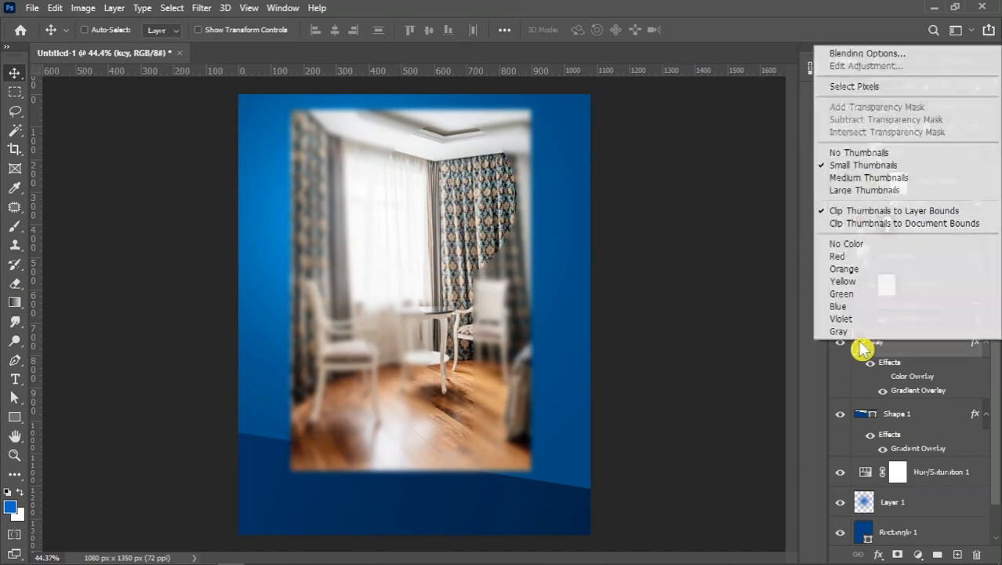
left_click(862, 345)
right_click(887, 353)
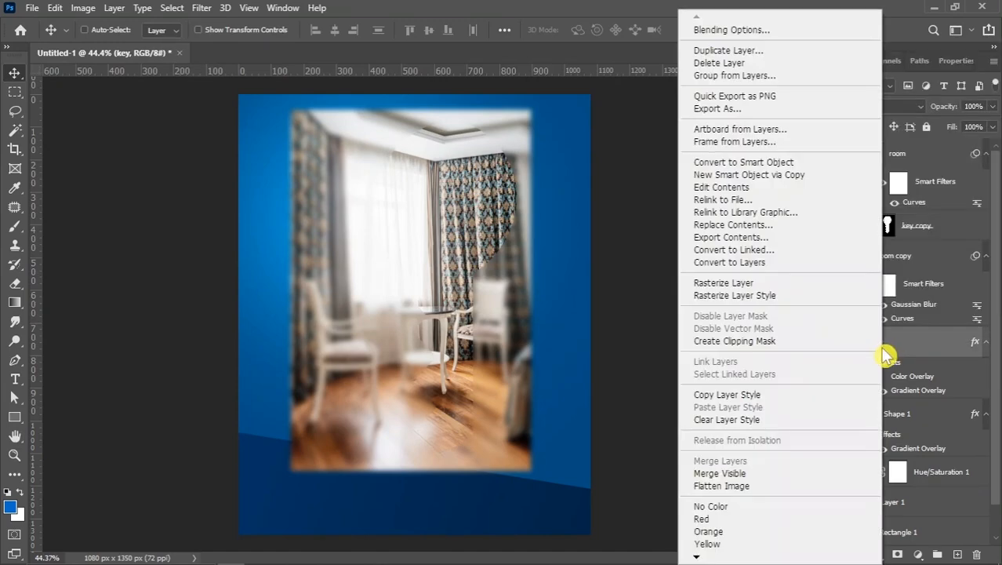
left_click(863, 343)
right_click(863, 345)
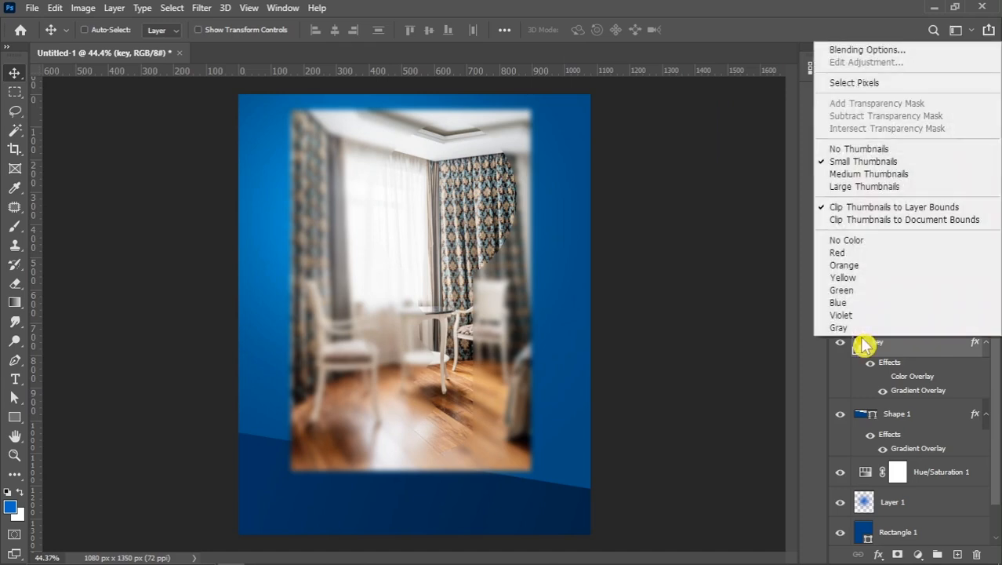
left_click(863, 83)
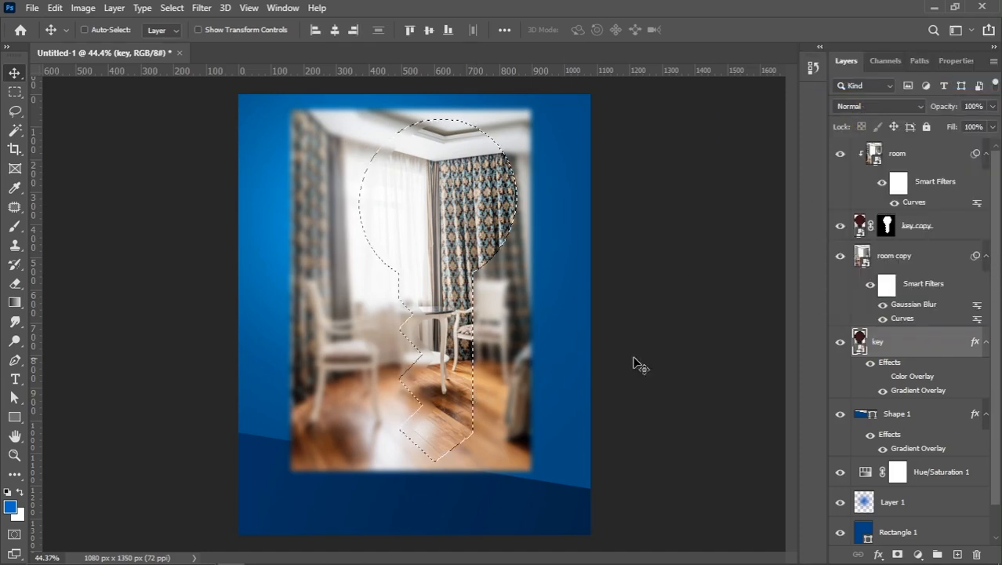
left_click(894, 255)
left_click(898, 553)
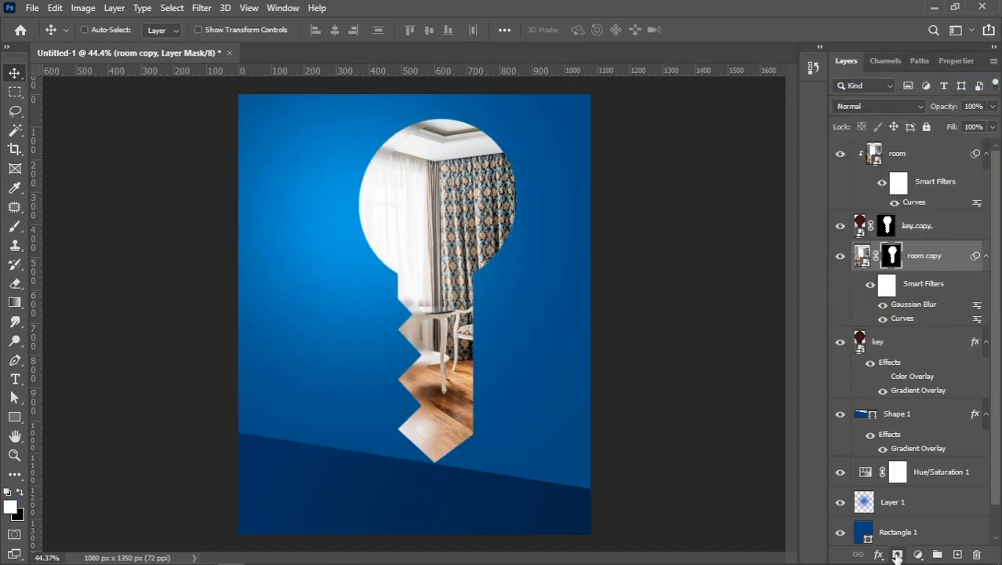
Step: Set the room copy layer's blend mode to Divide and compare the key's side edge with the layer hidden
left_click(861, 256)
left_click(862, 110)
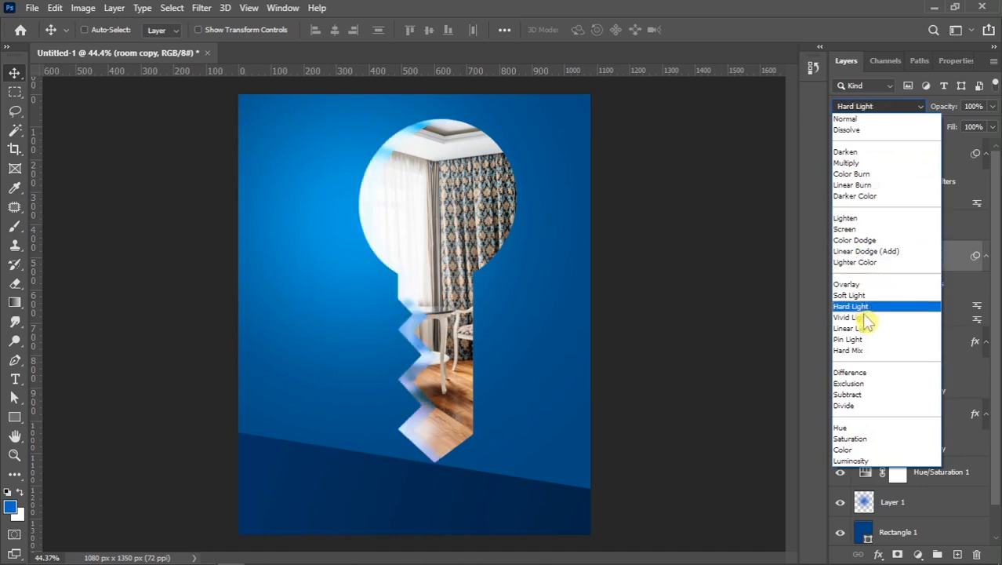
left_click(864, 408)
left_click(839, 257)
left_click(839, 257)
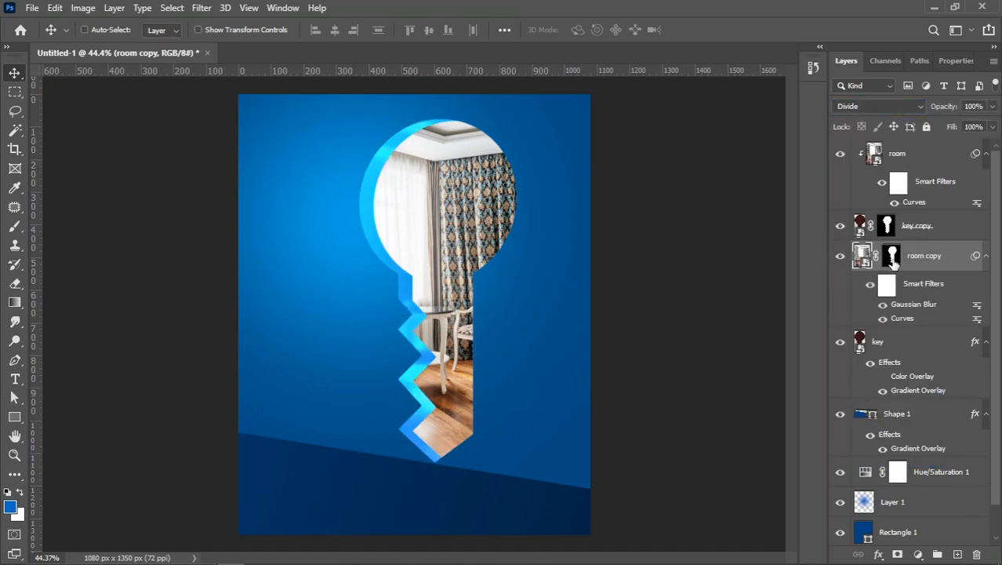
Step: Reduce the room copy's Gaussian Blur radius to about 4.4 pixels and check the key with the room layer hidden and shown
double_click(909, 308)
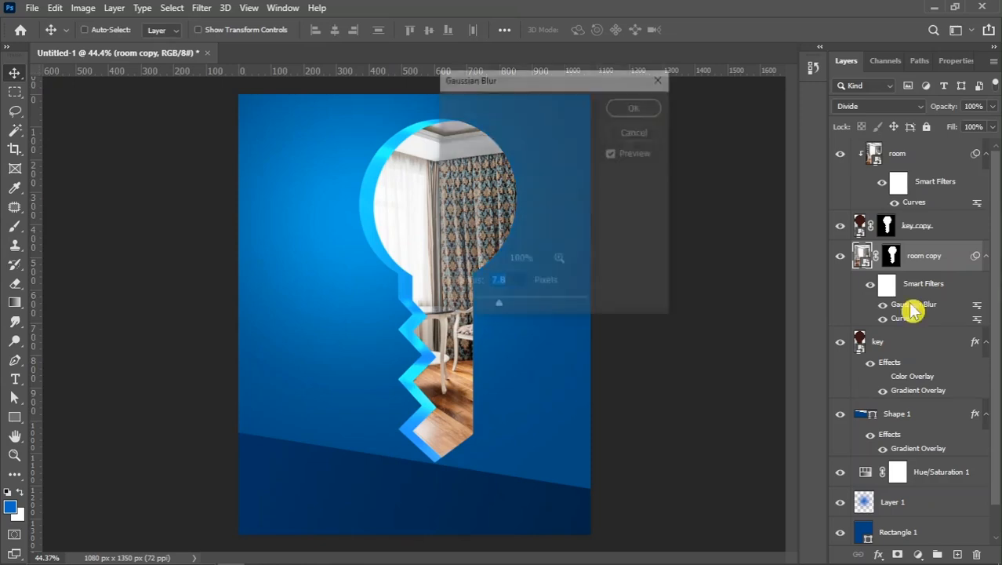
left_click_drag(502, 302, 486, 316)
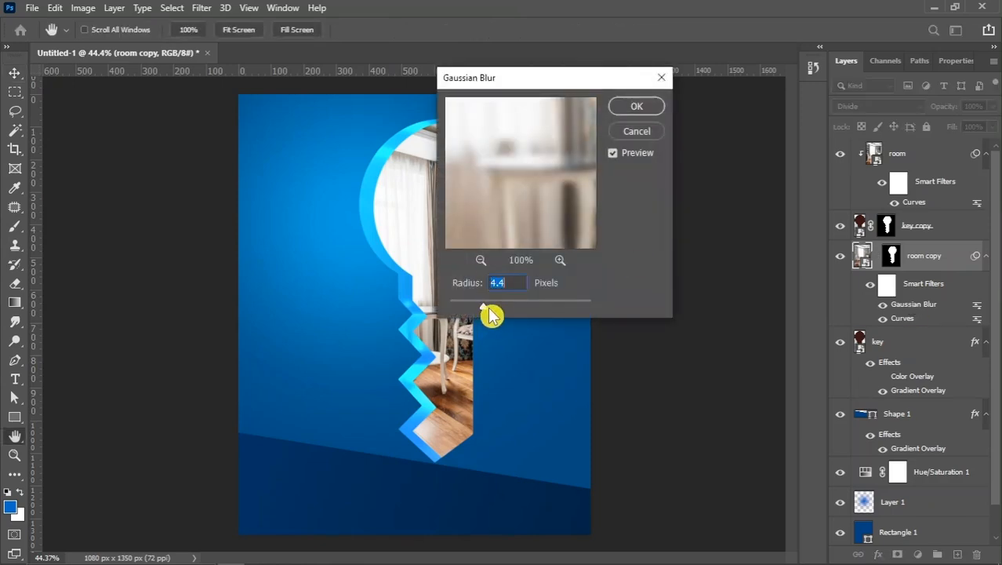
left_click(637, 106)
scroll(437, 286, "down", 2)
scroll(437, 286, "up", 1)
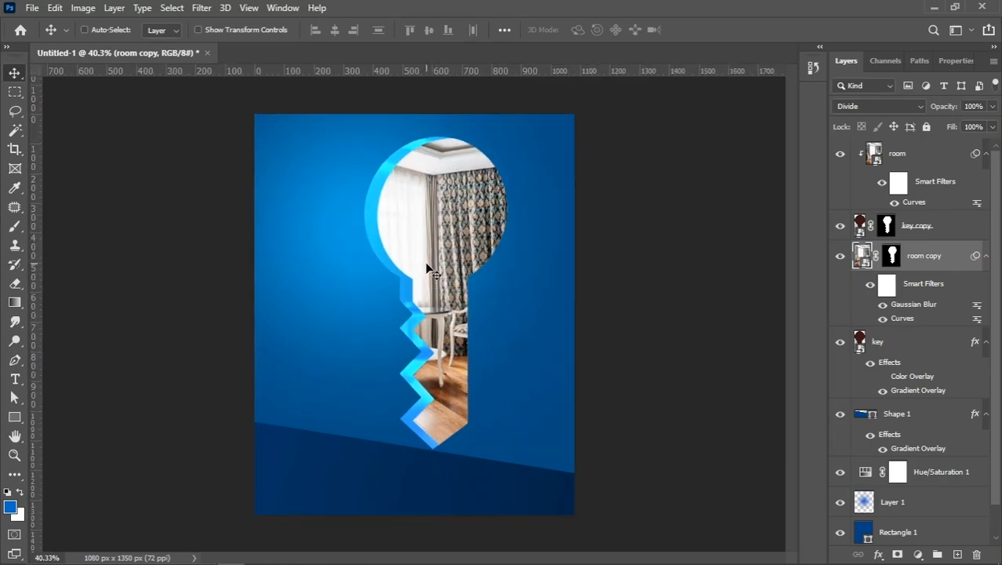
scroll(430, 269, "up", 1)
scroll(430, 269, "down", 1)
left_click(919, 162)
left_click(839, 154)
left_click(839, 154)
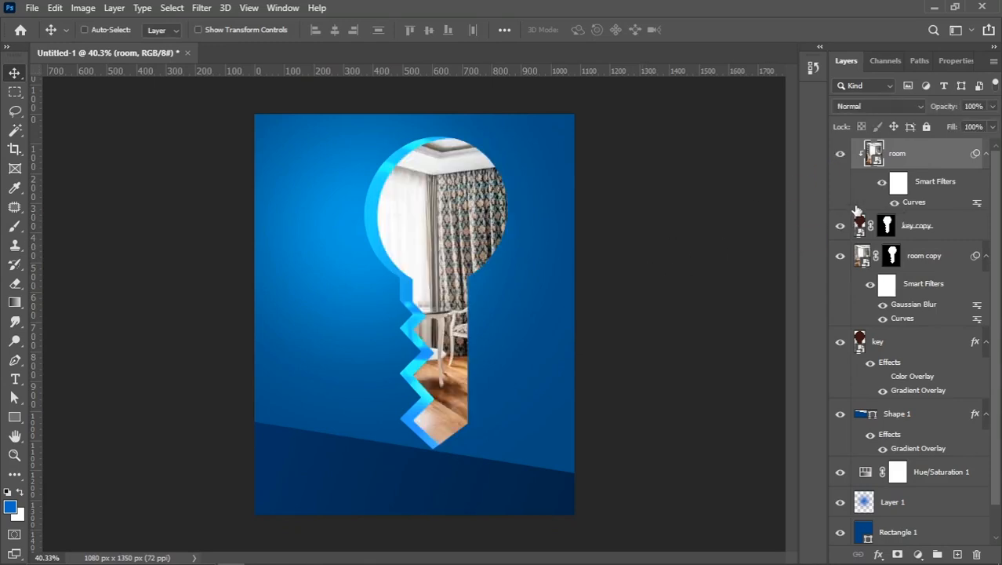
Step: Add an Inner Glow to the key copy layer with 52% opacity and 95 px size
left_click(947, 227)
right_click(948, 229)
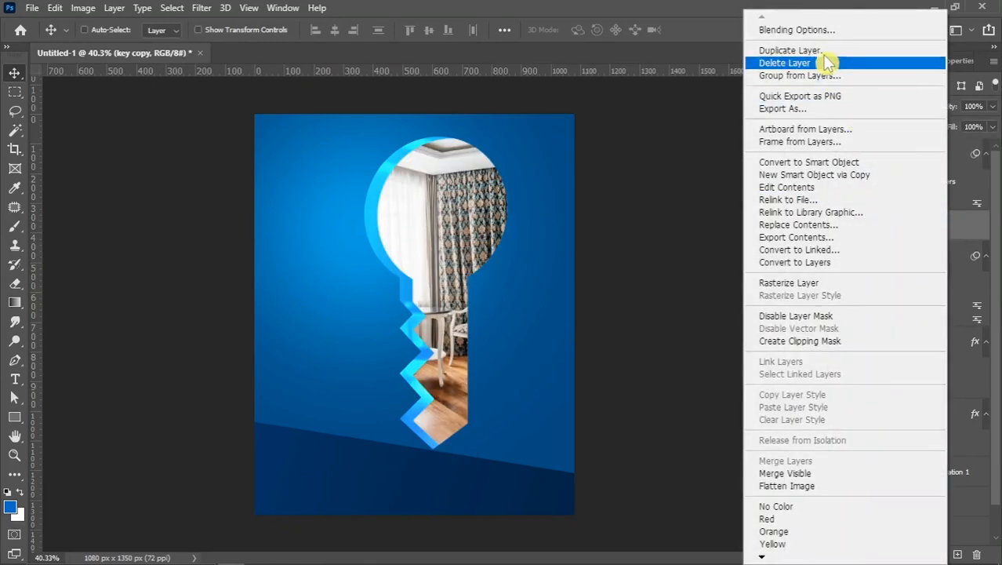
left_click(811, 31)
left_click_drag(599, 112, 689, 97)
left_click(556, 259)
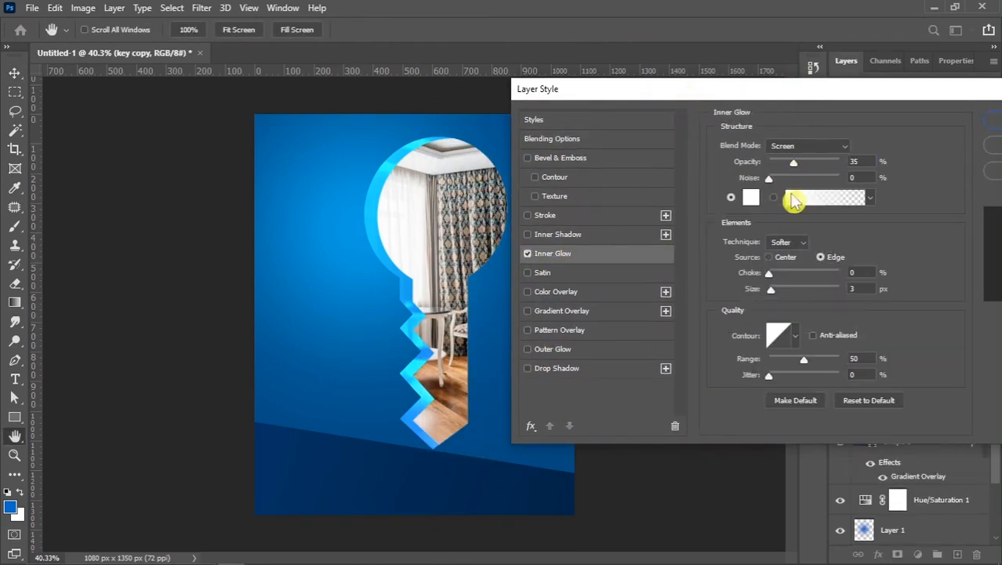
left_click_drag(770, 291, 798, 290)
mouse_move(794, 162)
left_mouse_down()
mouse_move(818, 163)
mouse_move(804, 163)
left_mouse_up()
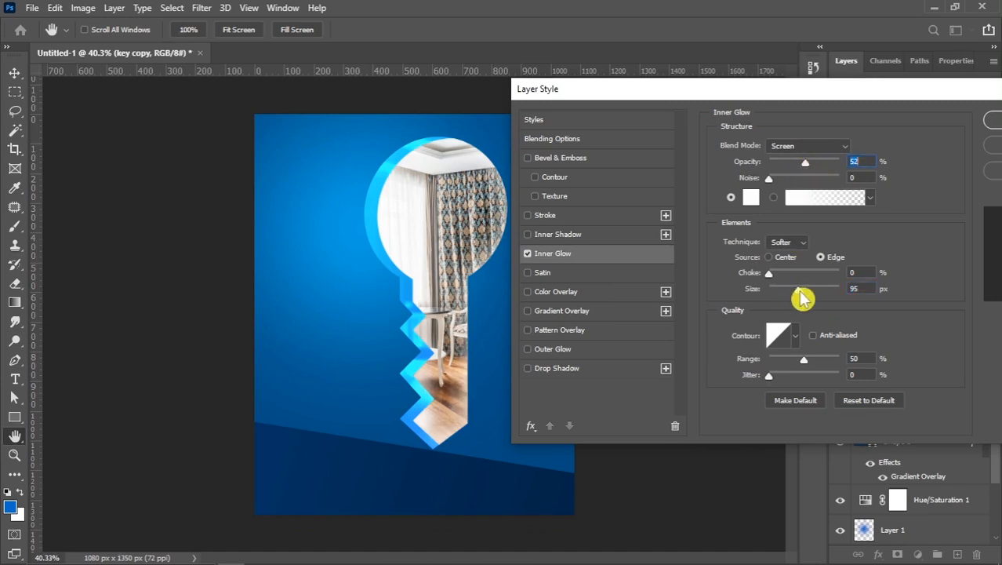
Step: Set the key copy's Inner Glow to Overlay blend mode with 65% opacity and 196 px size
left_click(798, 147)
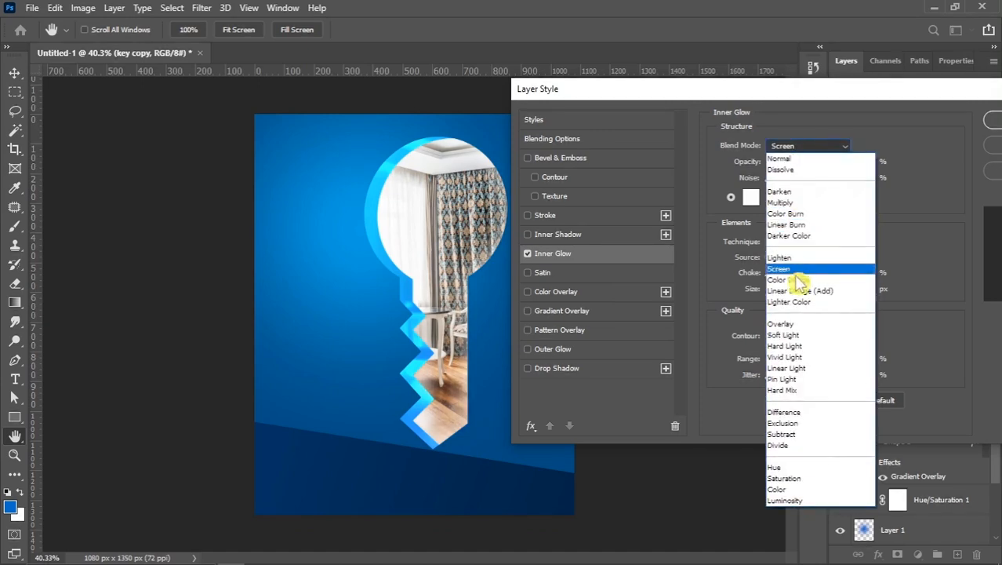
left_click(781, 323)
left_click_drag(805, 163, 834, 163)
mouse_move(805, 289)
left_mouse_down()
mouse_move(825, 300)
mouse_move(814, 304)
left_mouse_up()
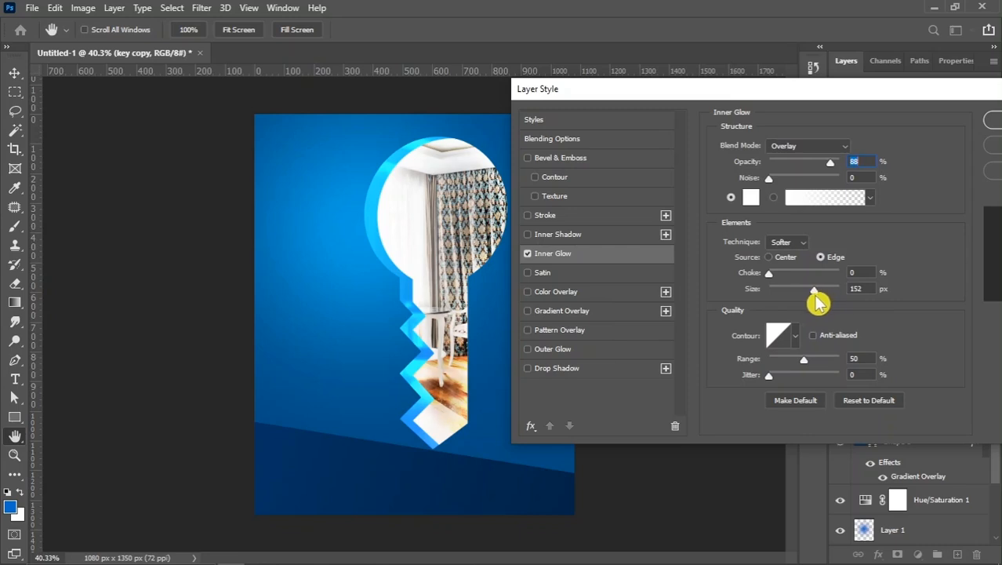
left_click_drag(832, 165, 822, 165)
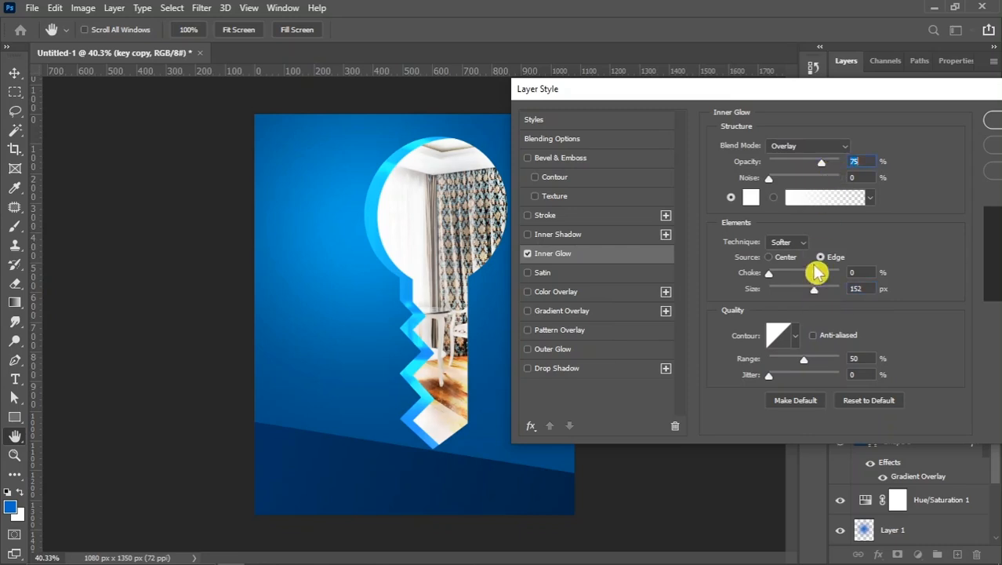
left_click_drag(818, 300, 827, 295)
left_click_drag(823, 167, 821, 171)
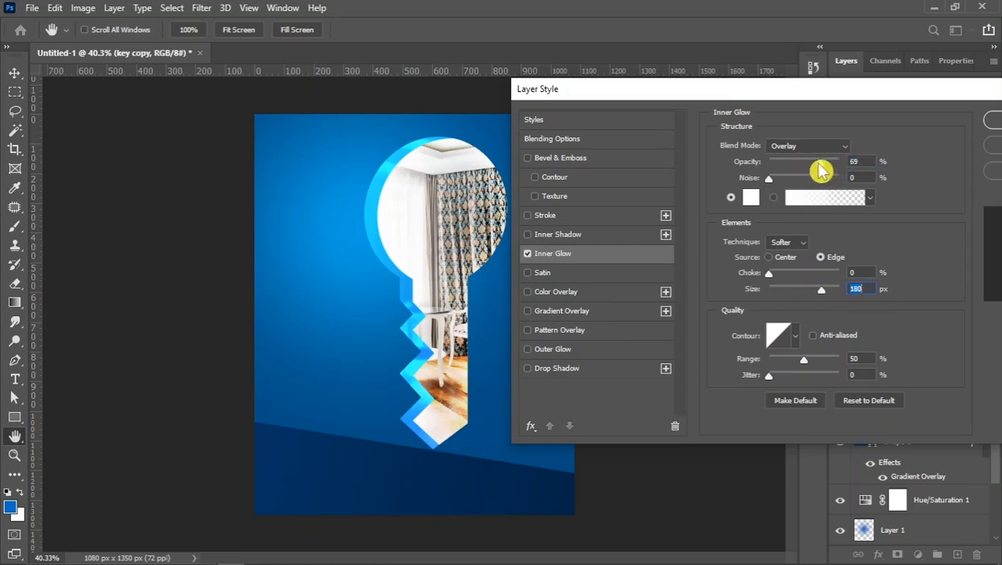
left_click_drag(823, 290, 827, 294)
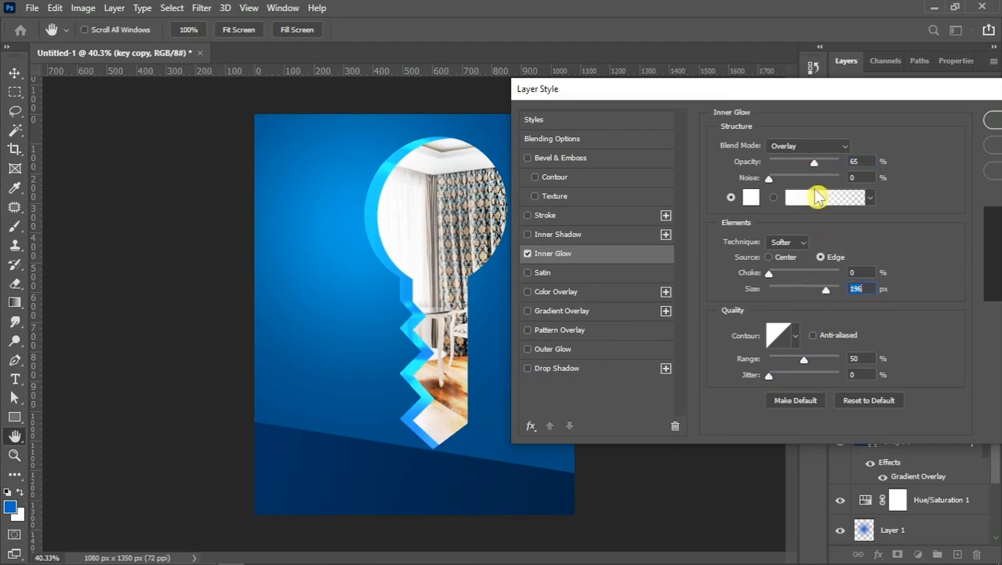
Step: Compare the key with the Inner Glow off and on, and apply the layer style with it enabled
left_click_drag(825, 94, 811, 93)
left_click(516, 254)
left_click(515, 253)
left_click(515, 253)
left_click(515, 253)
left_click(986, 119)
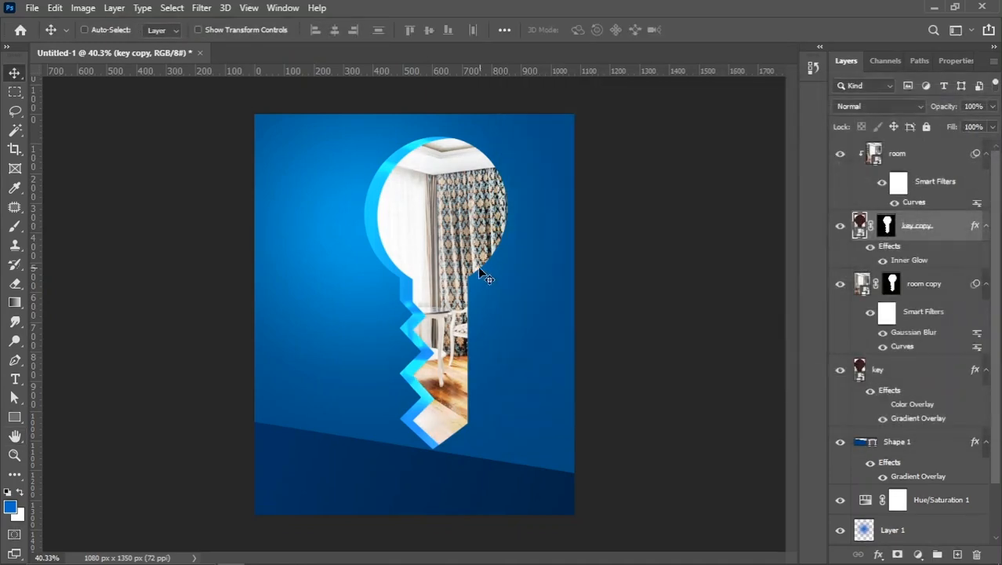
scroll(453, 306, "down", 2)
scroll(431, 238, "up", 2)
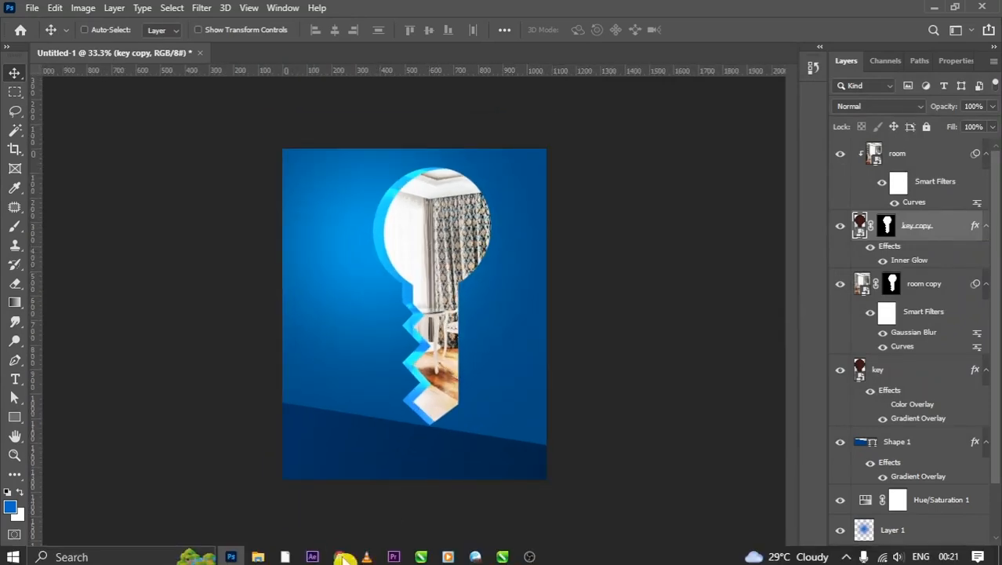
left_click(258, 554)
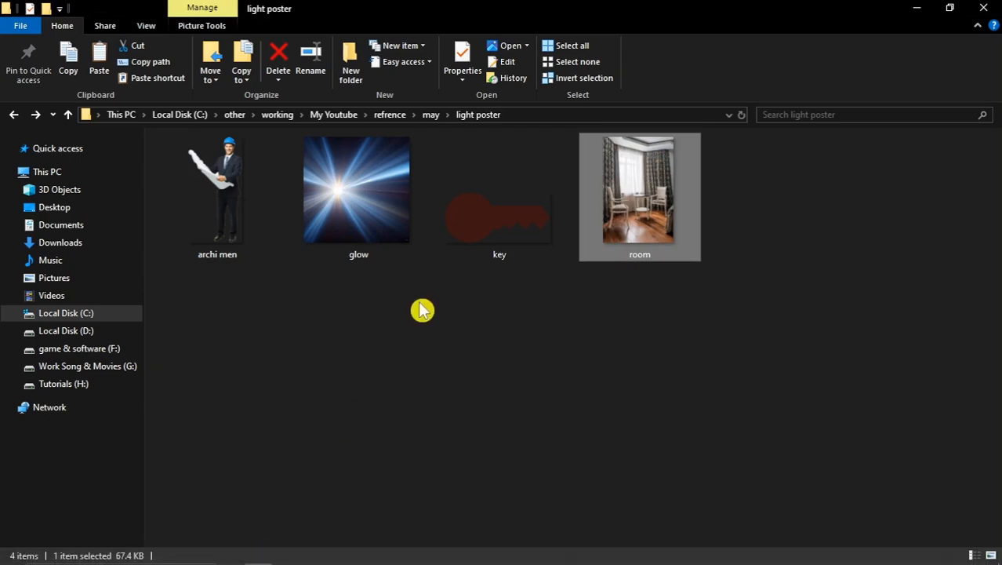
left_click_drag(391, 228, 384, 240)
key("alt+Tab")
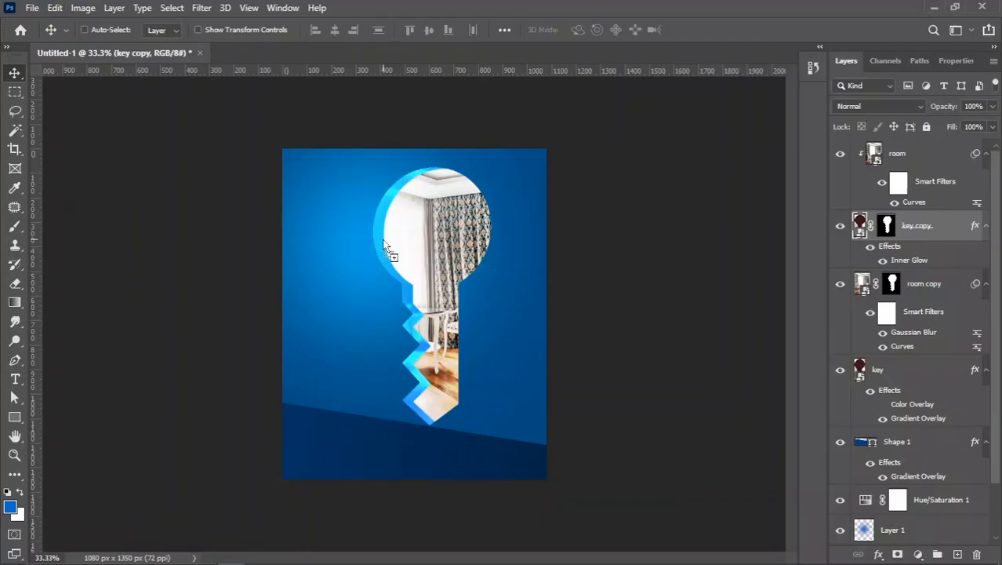
left_click_drag(456, 251, 457, 253)
Step: Place the glow image from the light poster folder above the room layer and scale it to 250.67%
left_click(921, 160)
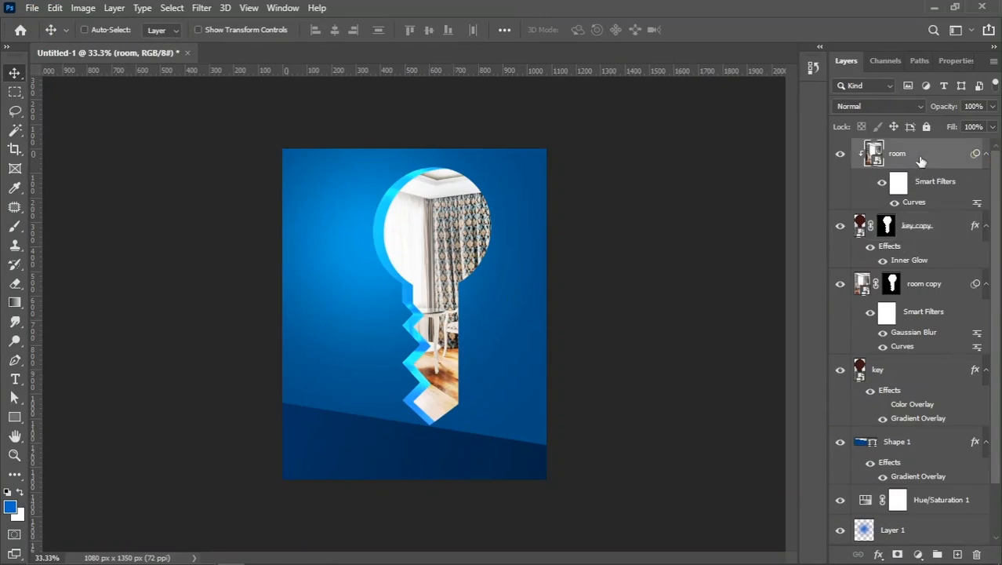
left_click(258, 553)
left_click_drag(314, 243, 416, 149)
left_click_drag(415, 370, 416, 425)
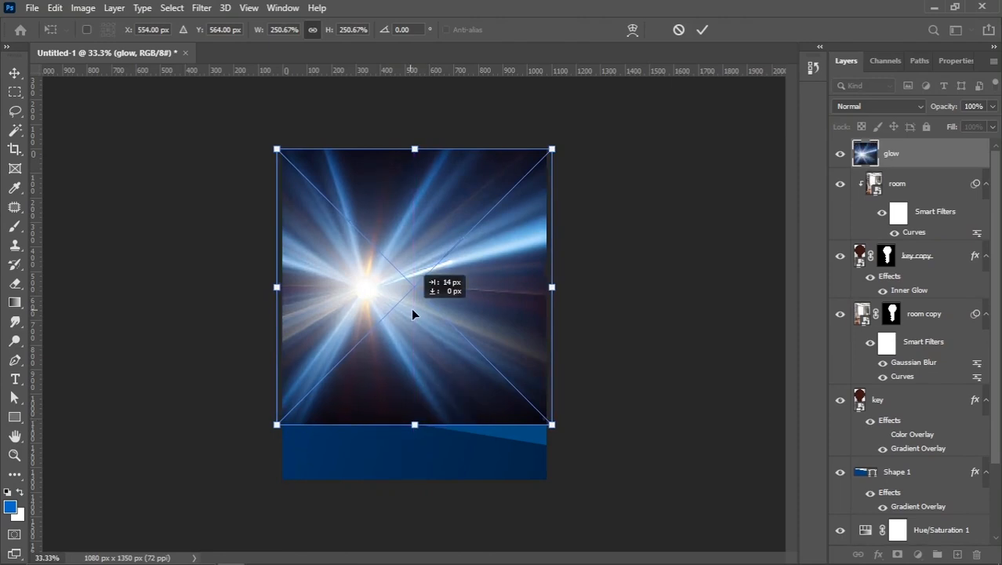
left_click_drag(412, 314, 416, 314)
Step: Flip the glow image horizontally and position its bright centre over the key just below the round head
right_click(415, 312)
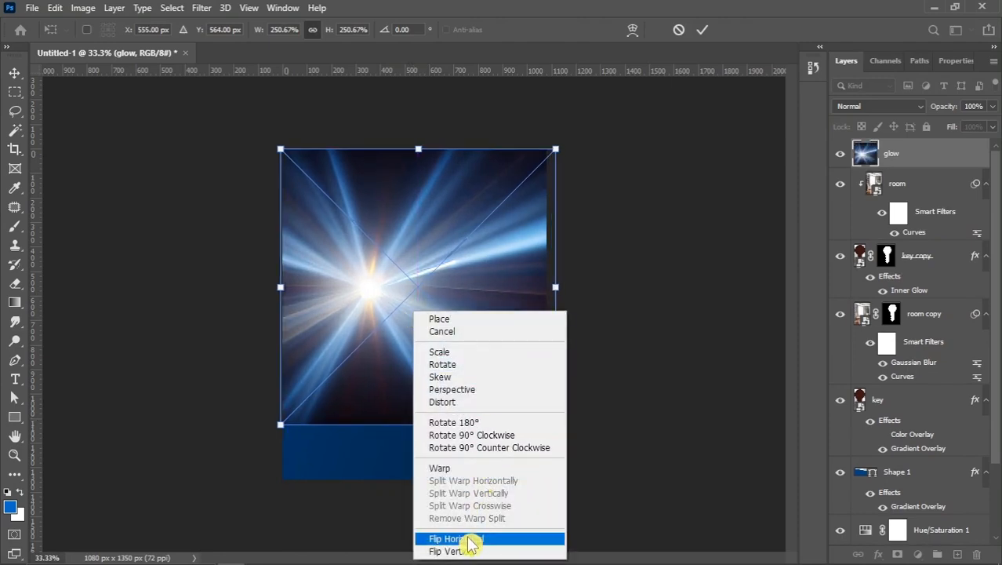
left_click(471, 539)
left_click_drag(465, 316, 444, 314)
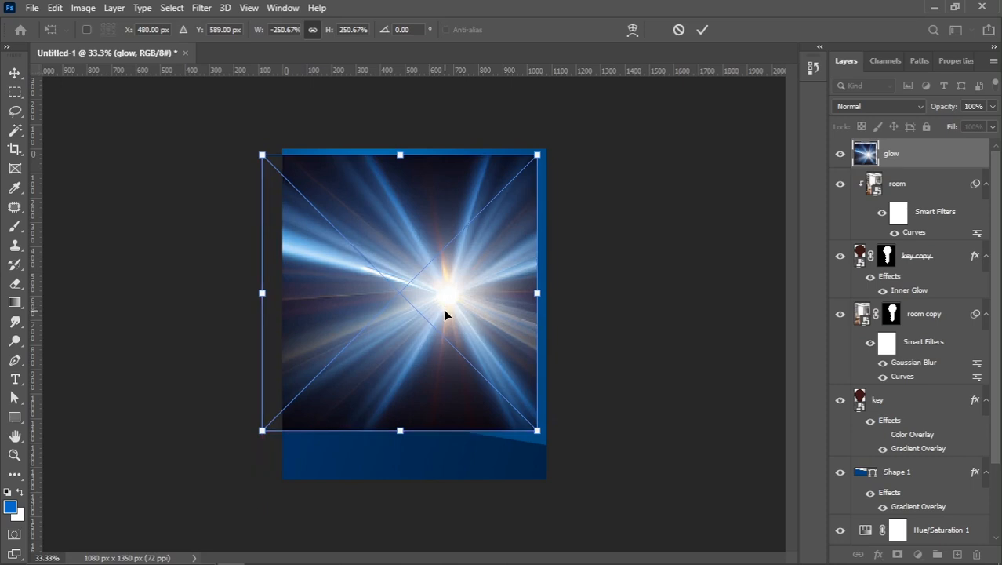
key("Return")
Step: Set the glow layer's blend mode to Screen and shift its bright centre onto the key's neck
left_click(890, 109)
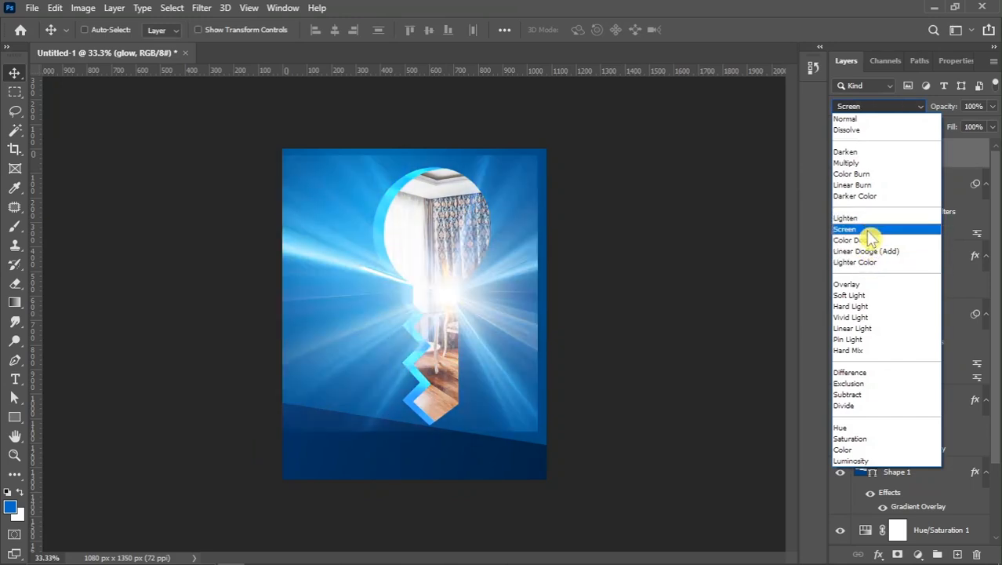
left_click(869, 229)
left_click_drag(445, 294, 440, 293)
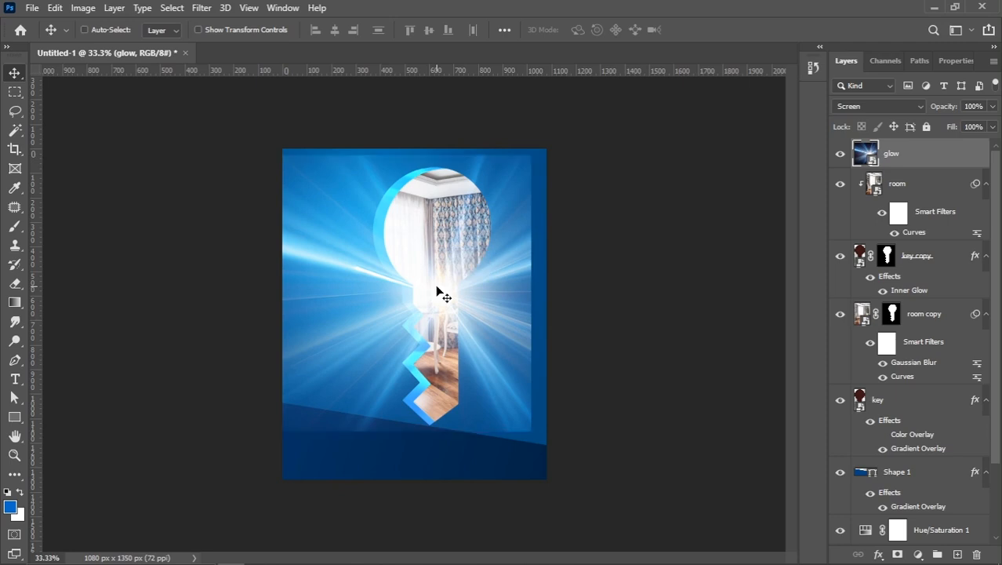
Step: Apply a Levels adjustment to the glow layer with midtones at 0.56 and the white input level at 245
left_click(84, 9)
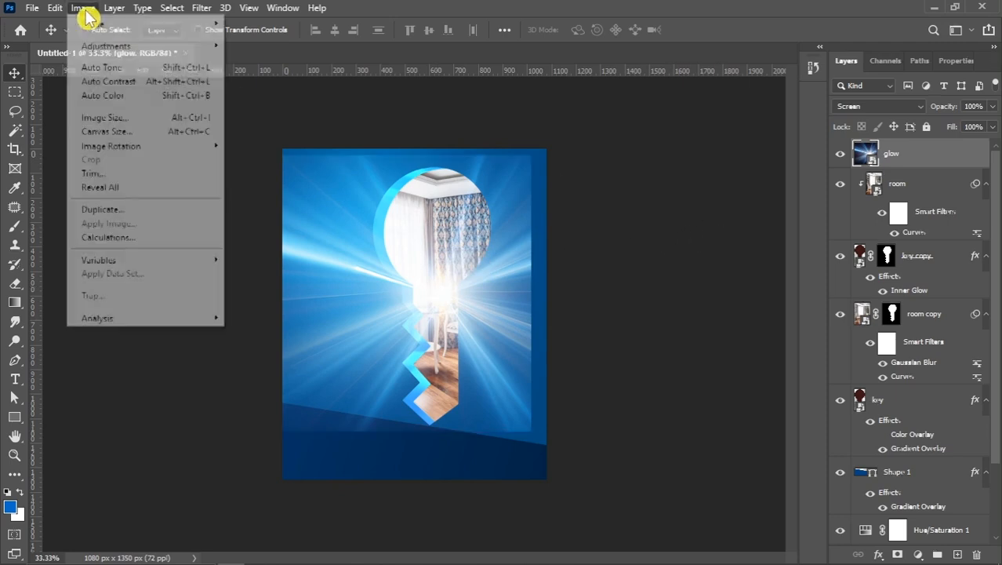
mouse_move(110, 46)
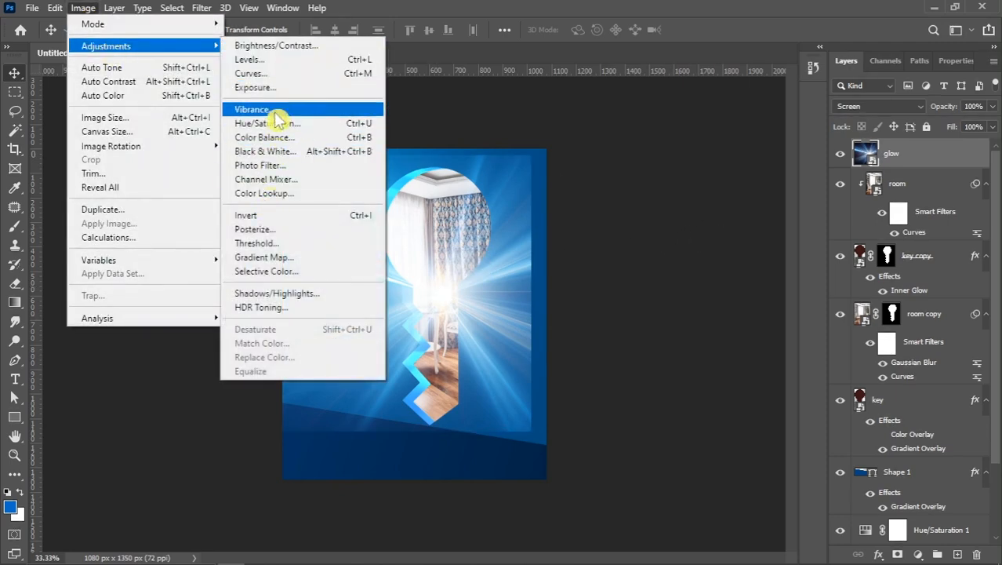
left_click(250, 60)
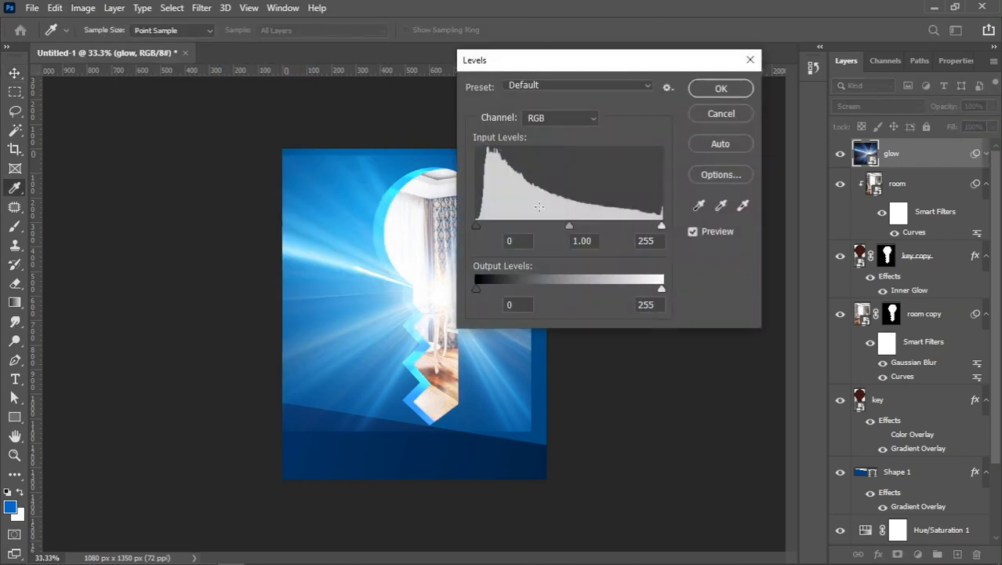
left_click_drag(571, 227, 595, 229)
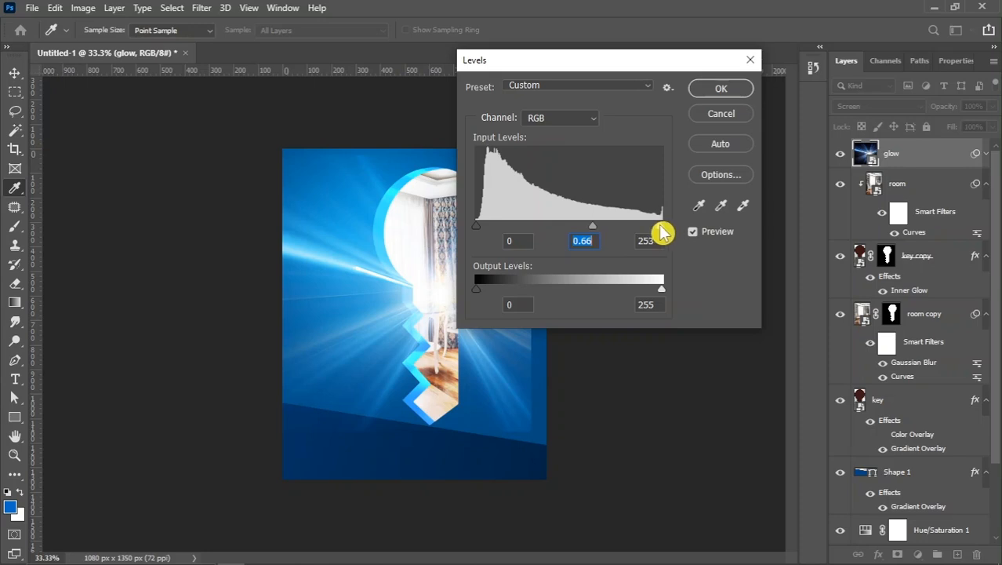
left_click_drag(661, 226, 655, 225)
left_click_drag(580, 227, 596, 227)
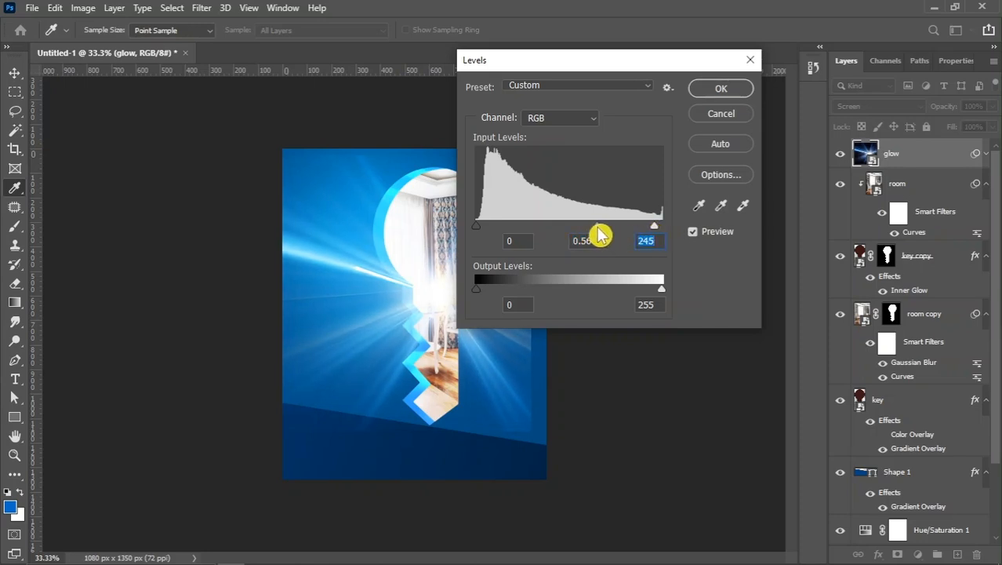
left_click(721, 88)
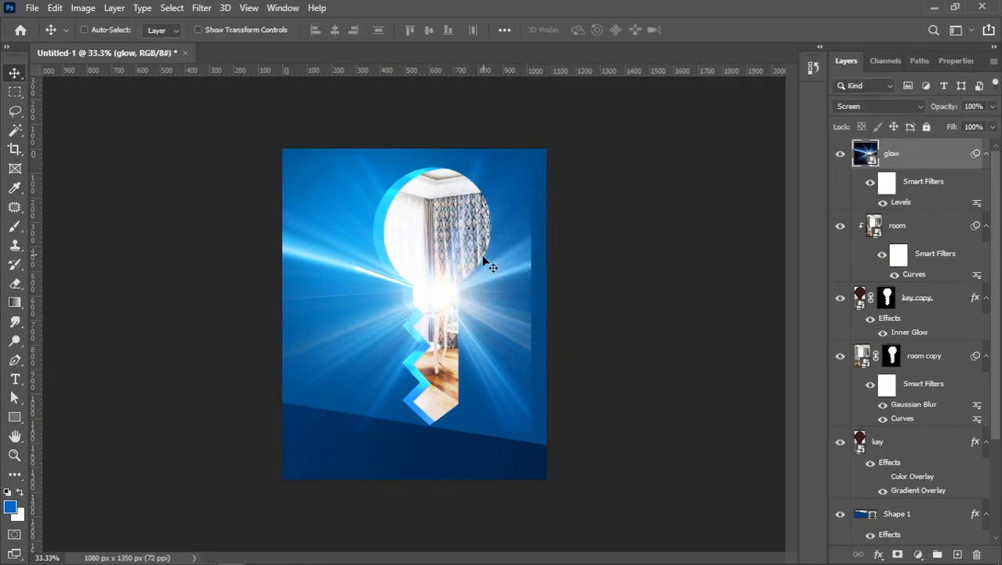
Step: Apply a Gaussian Blur with a radius of 7.8 pixels to the glow layer
left_click(201, 7)
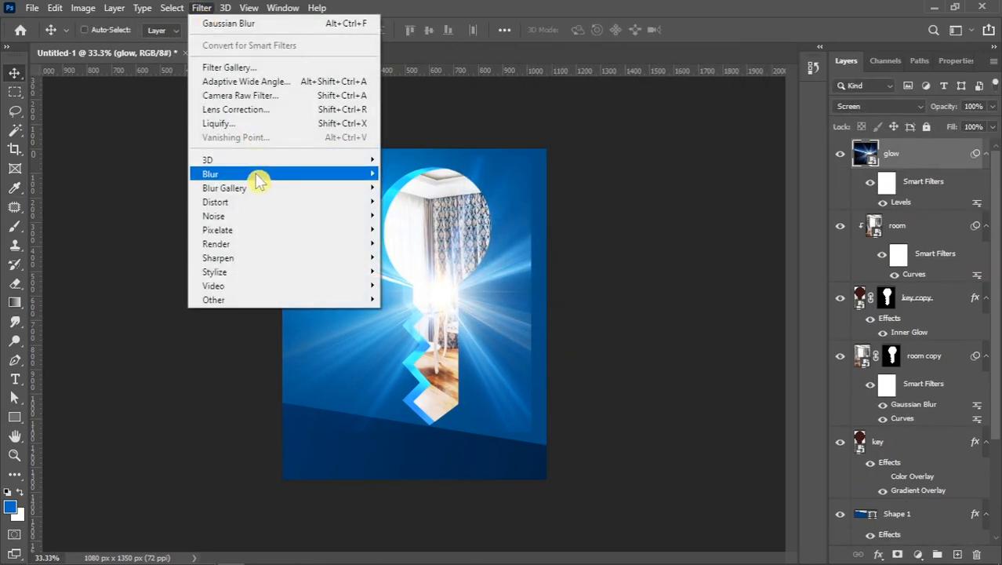
mouse_move(253, 173)
left_click(420, 229)
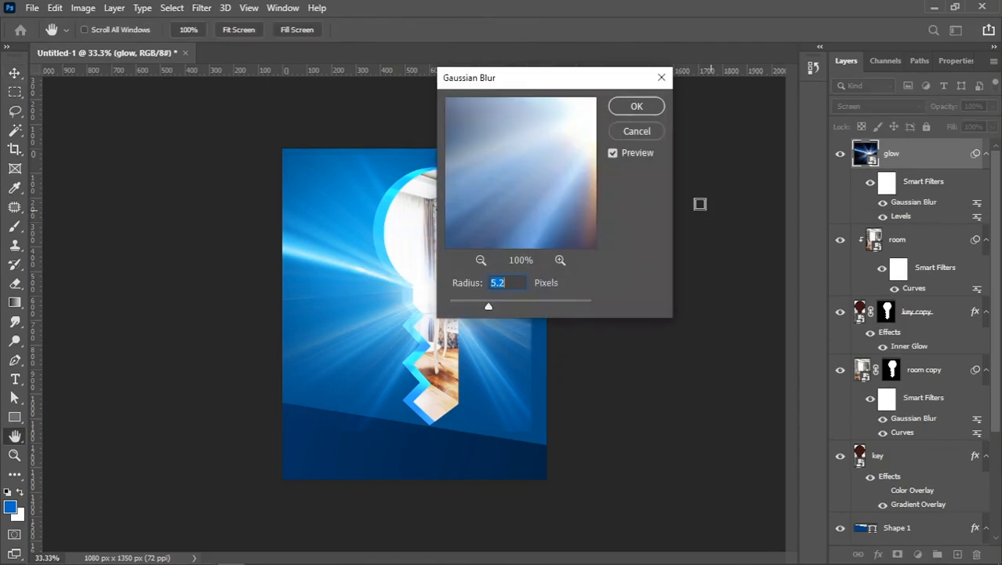
left_click_drag(524, 83, 594, 71)
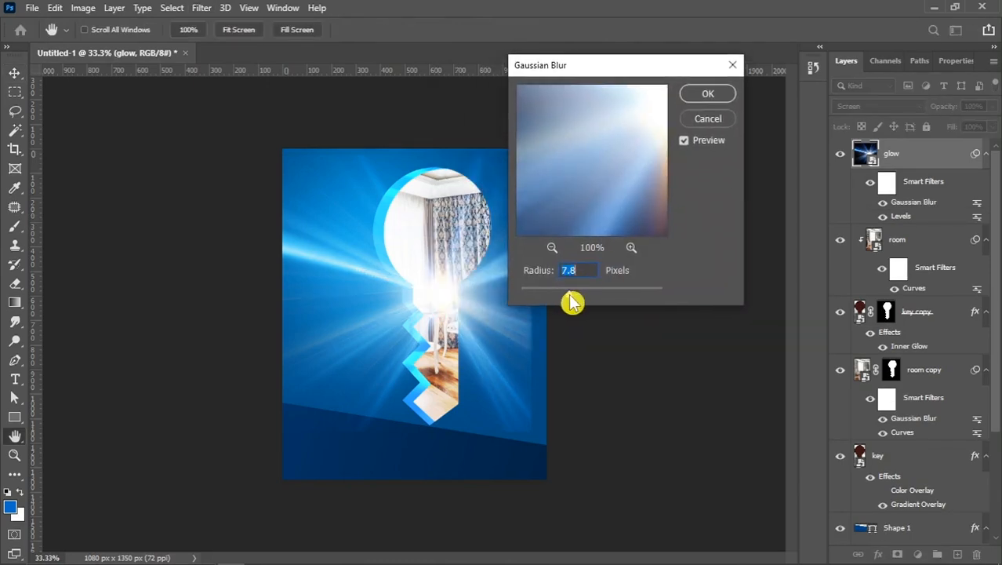
left_click(706, 95)
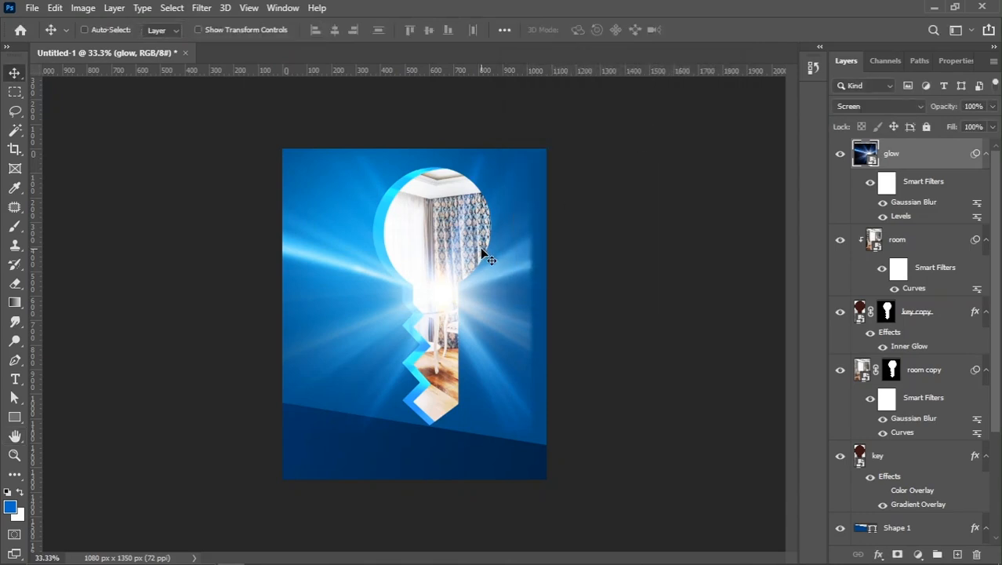
Step: Scale the glow image to 304.22% and move its bright centre to the right of the key's neck, centred at X 652 px, Y 600 px
key("ctrl+t")
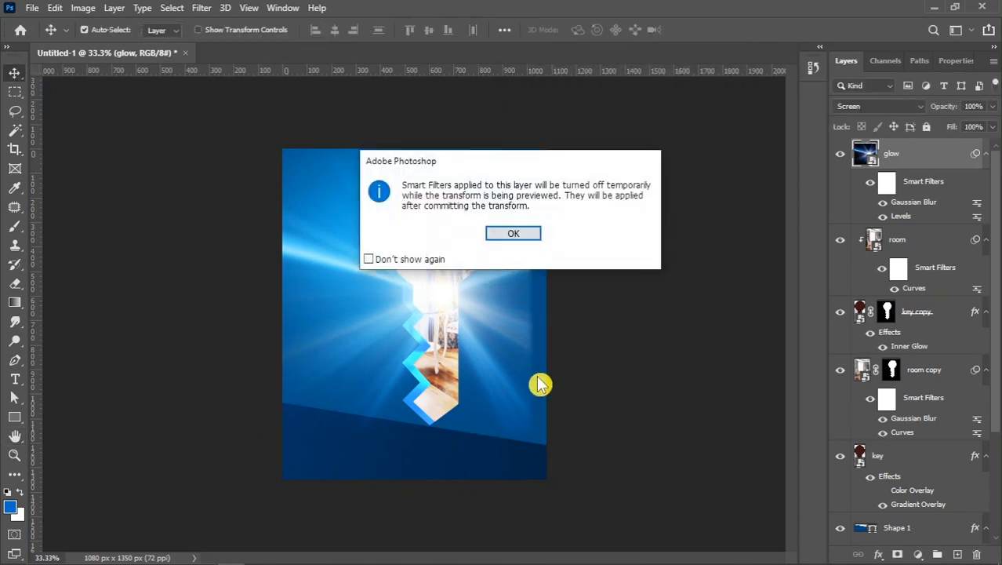
left_click(513, 235)
left_click_drag(531, 432, 541, 451)
left_click_drag(469, 323, 473, 352)
left_click_drag(503, 201, 510, 174)
left_click_drag(563, 318, 577, 303)
mouse_move(492, 338)
left_mouse_down()
mouse_move(473, 330)
mouse_move(501, 324)
left_mouse_up()
left_click_drag(587, 296, 606, 295)
left_click_drag(469, 312, 473, 307)
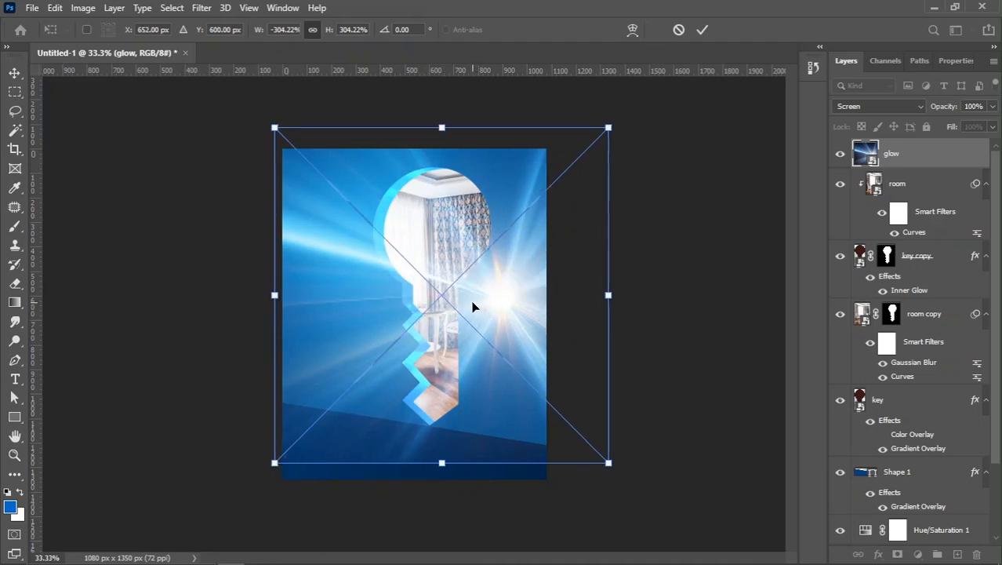
key("Return")
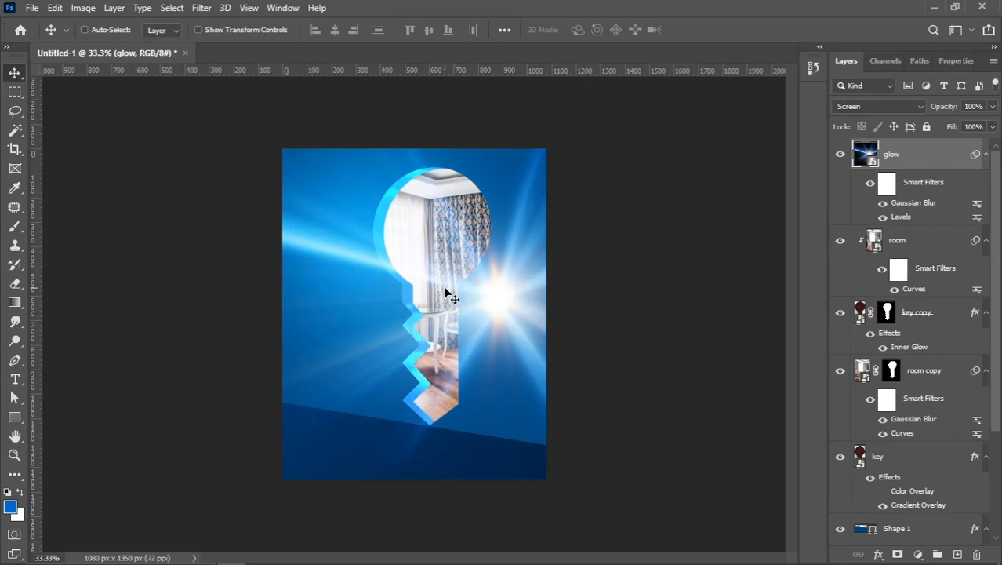
left_click(841, 313)
left_click(841, 313)
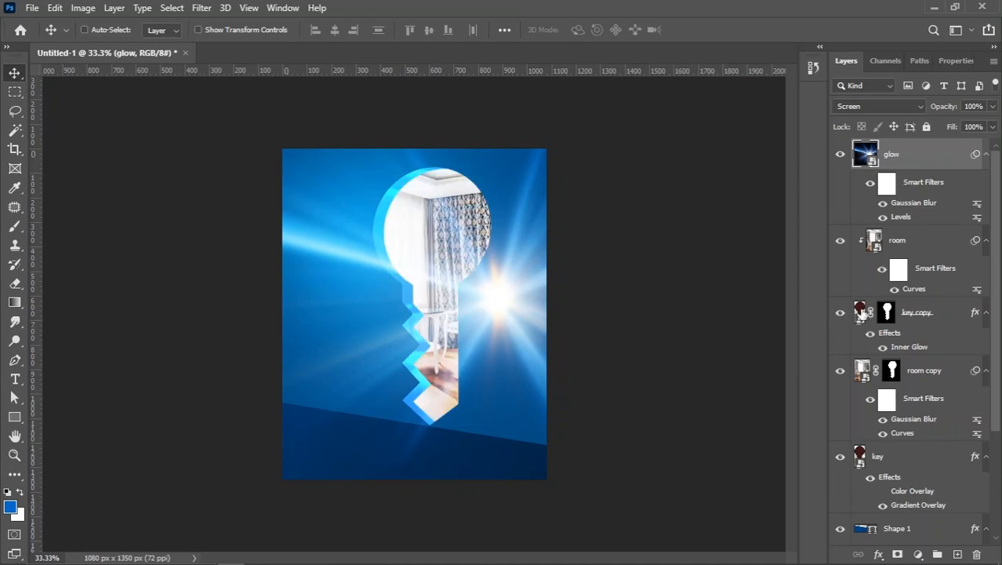
right_click(861, 313)
left_click(851, 55)
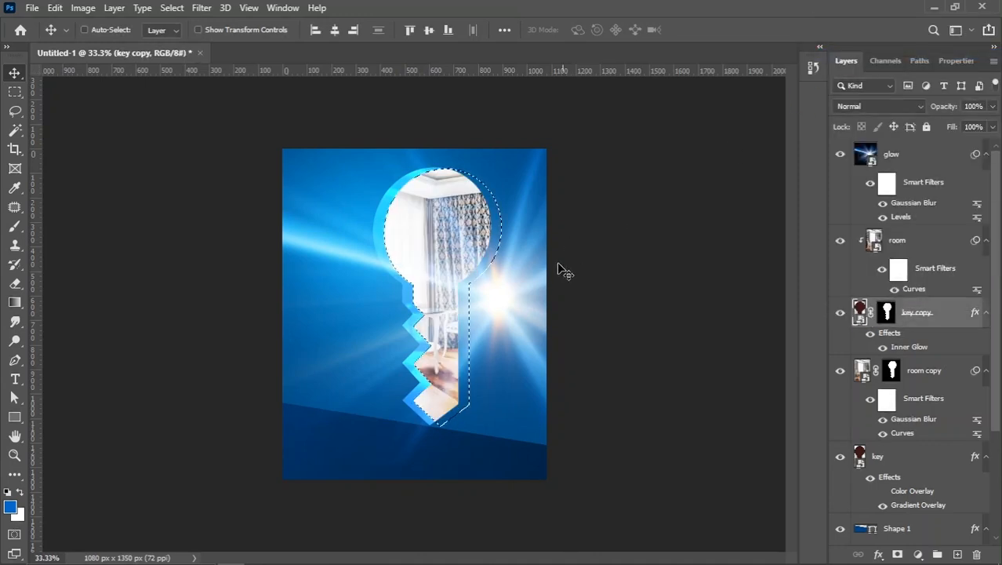
right_click(486, 297)
left_click(518, 314)
left_click(841, 154)
left_click(841, 154)
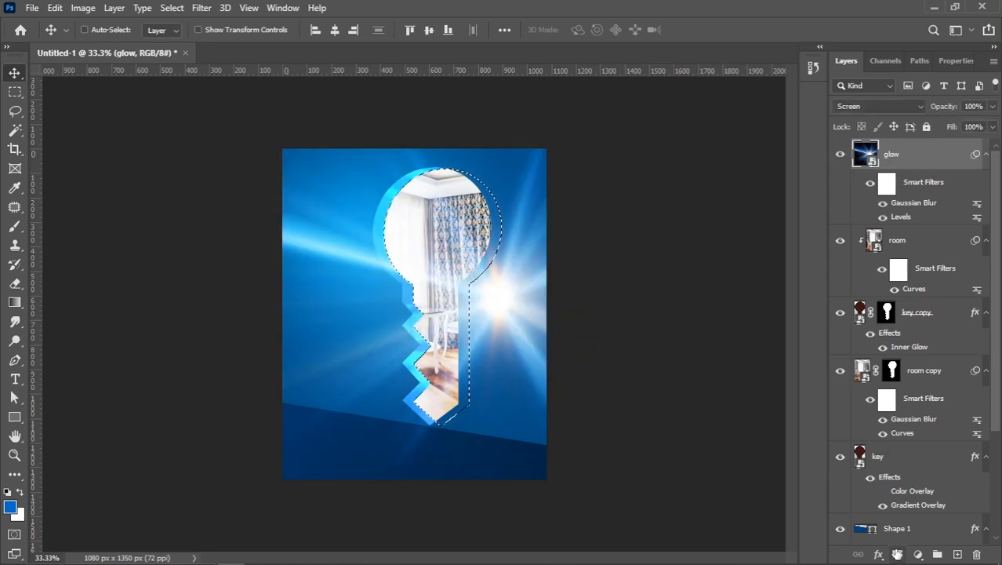
key("ctrl+d")
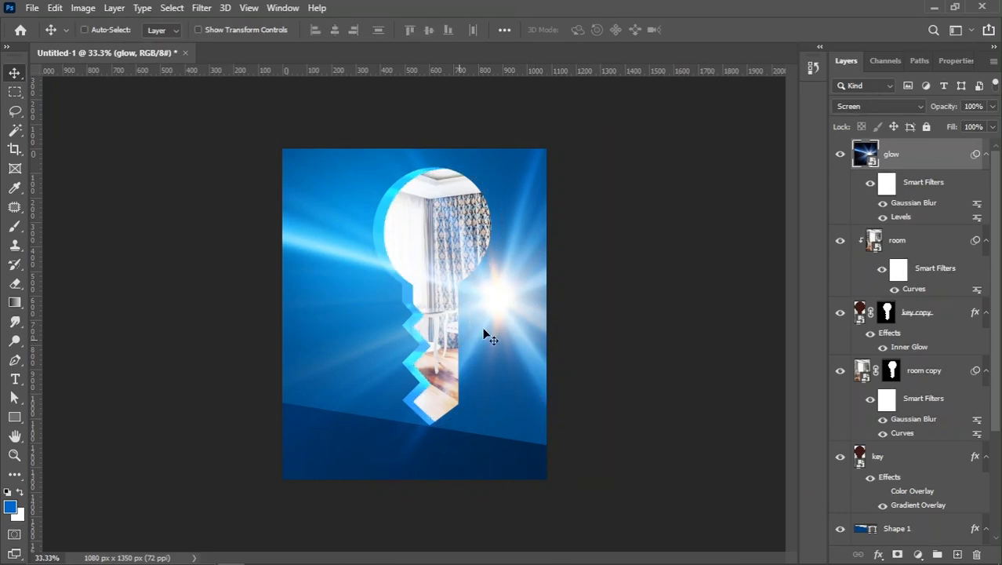
Step: Add a layer mask to the glow layer, load the key copy's pixels as a selection, and make the glow mask active
left_click(898, 553)
left_click(839, 155)
left_click(839, 156)
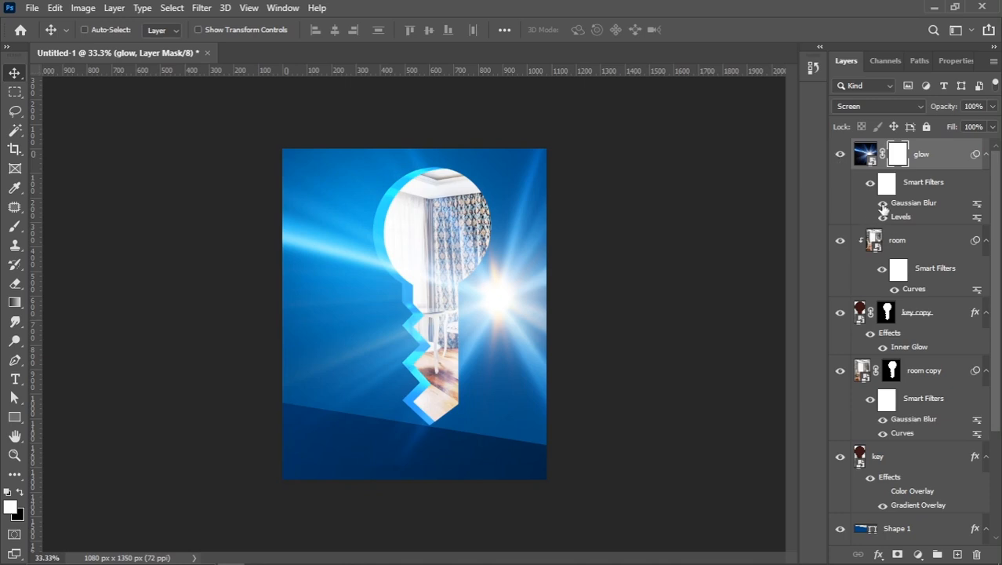
right_click(860, 314)
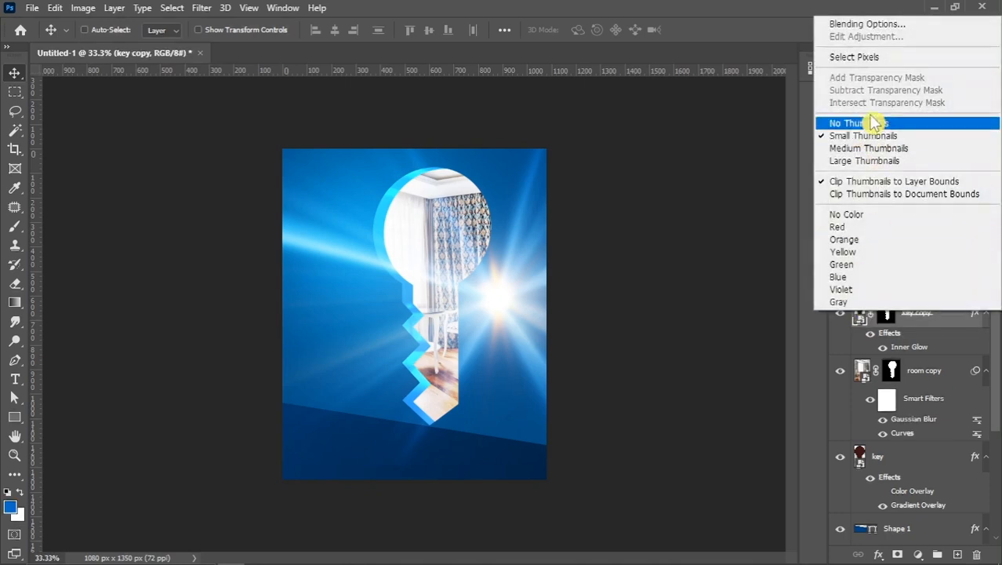
left_click(857, 119)
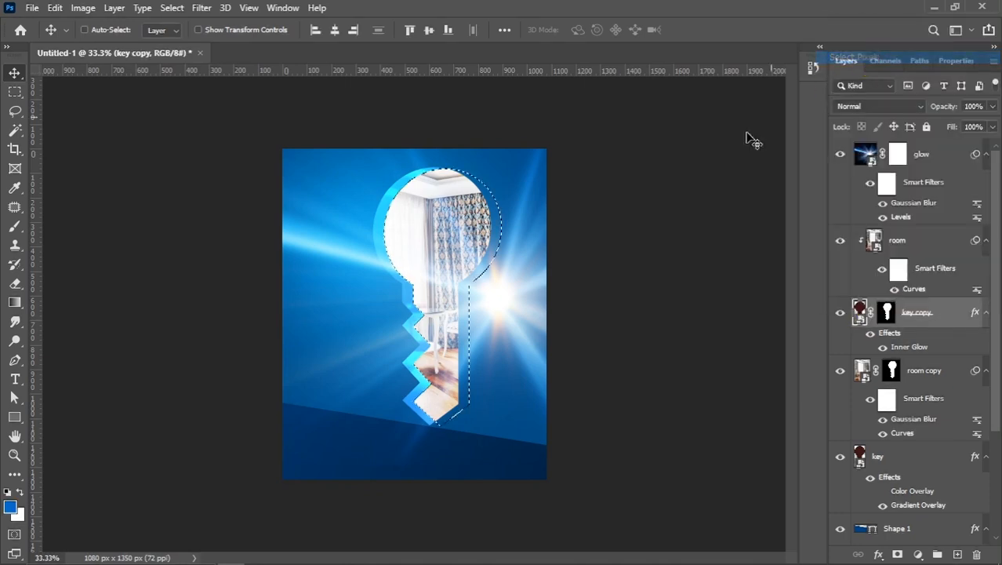
left_click(899, 155)
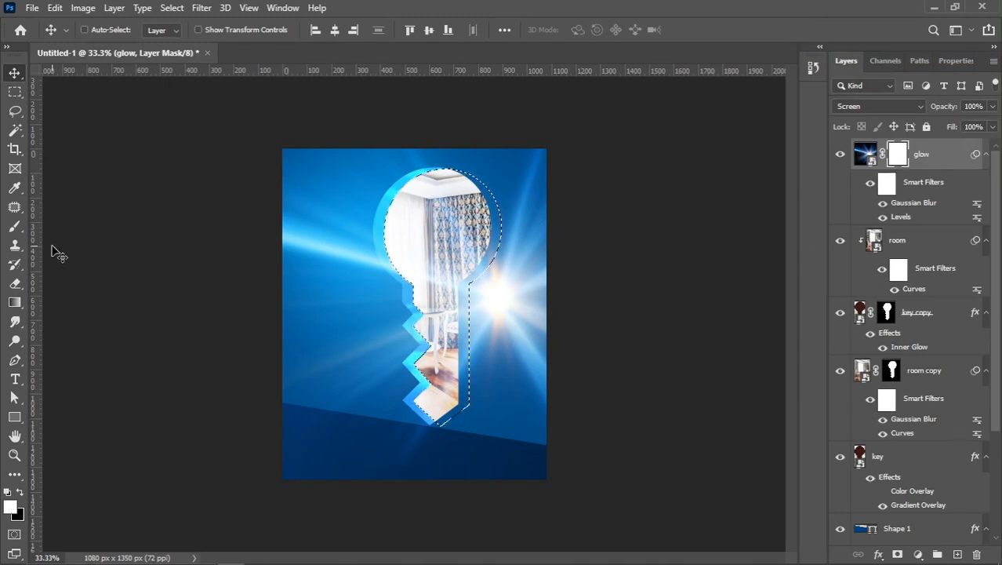
Step: Fade the glow inside the key selection on the mask with a soft 700 px Eraser at 20% opacity and 19% flow
left_click(15, 284)
right_click(17, 285)
left_click(76, 286)
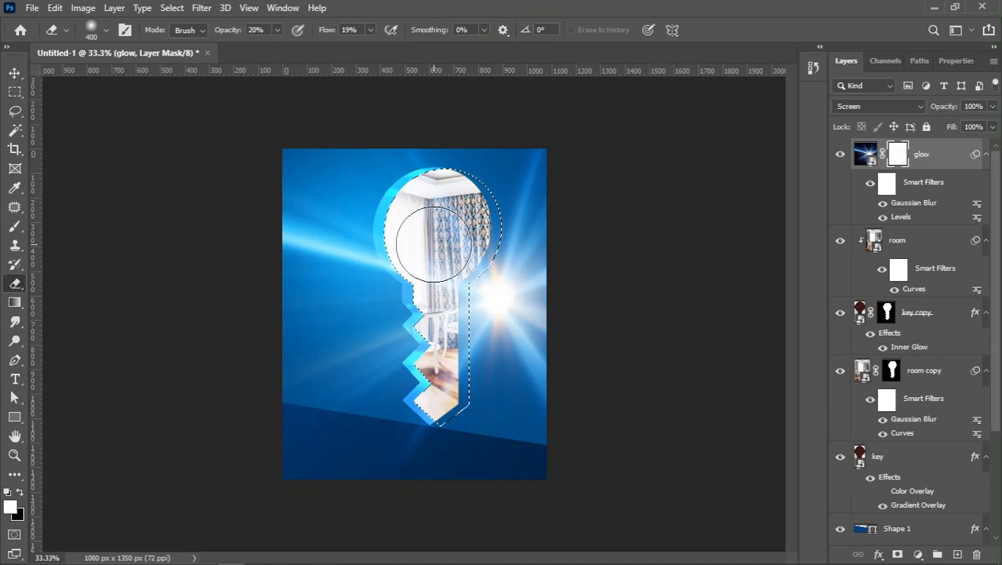
mouse_move(464, 366)
left_mouse_down()
mouse_move(425, 224)
mouse_move(448, 246)
mouse_move(414, 403)
mouse_move(458, 220)
left_mouse_up()
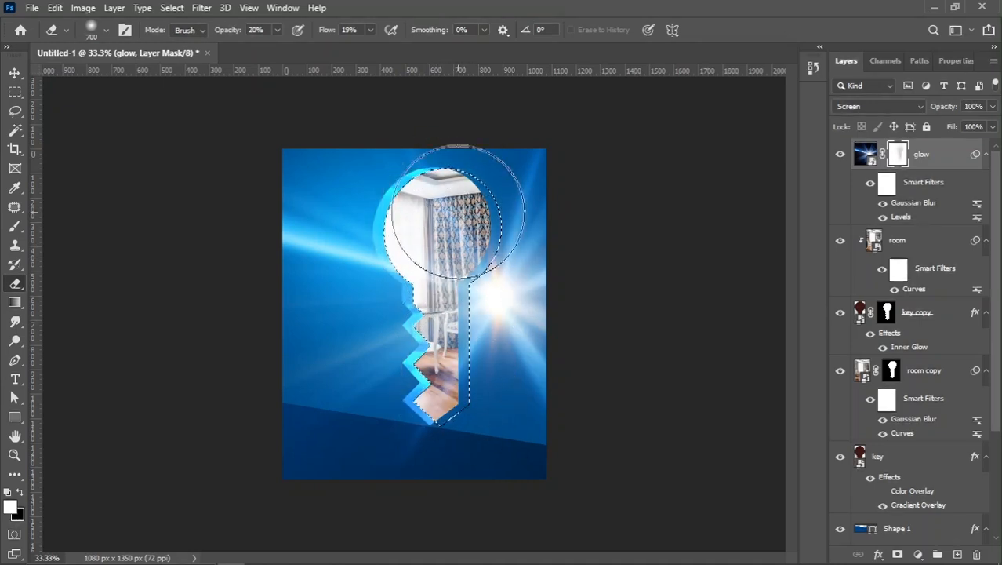
mouse_move(451, 269)
left_mouse_down()
mouse_move(481, 336)
mouse_move(469, 459)
mouse_move(481, 134)
mouse_move(462, 497)
mouse_move(496, 161)
mouse_move(521, 212)
mouse_move(518, 365)
left_mouse_up()
Step: Deselect the key outline and erase the bright glow right of the key on the mask with 36% opacity and 31% flow
left_click(176, 9)
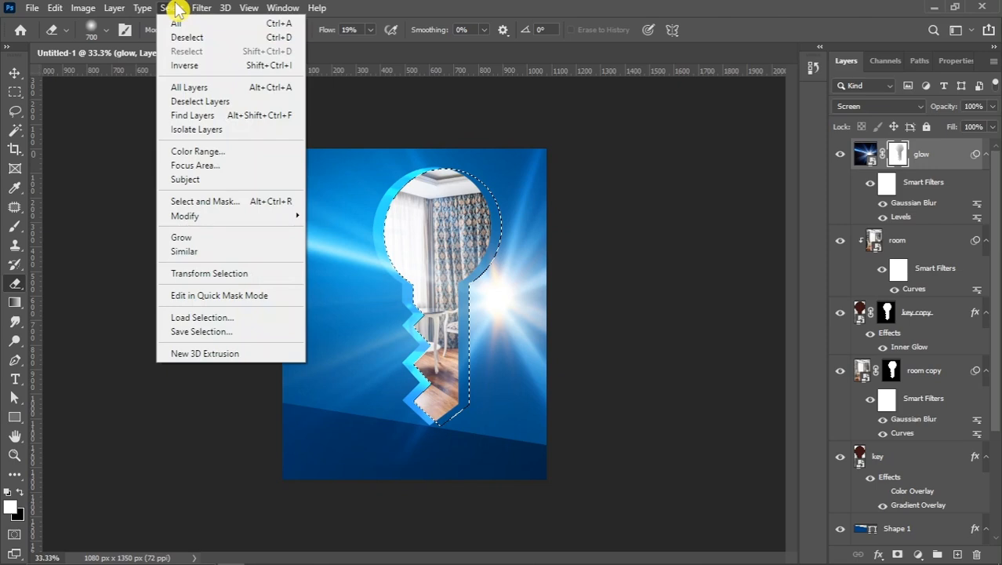
left_click(241, 39)
mouse_move(534, 315)
left_mouse_down()
mouse_move(504, 201)
mouse_move(490, 258)
left_mouse_up()
left_click_drag(227, 30, 239, 30)
left_click_drag(331, 36, 342, 45)
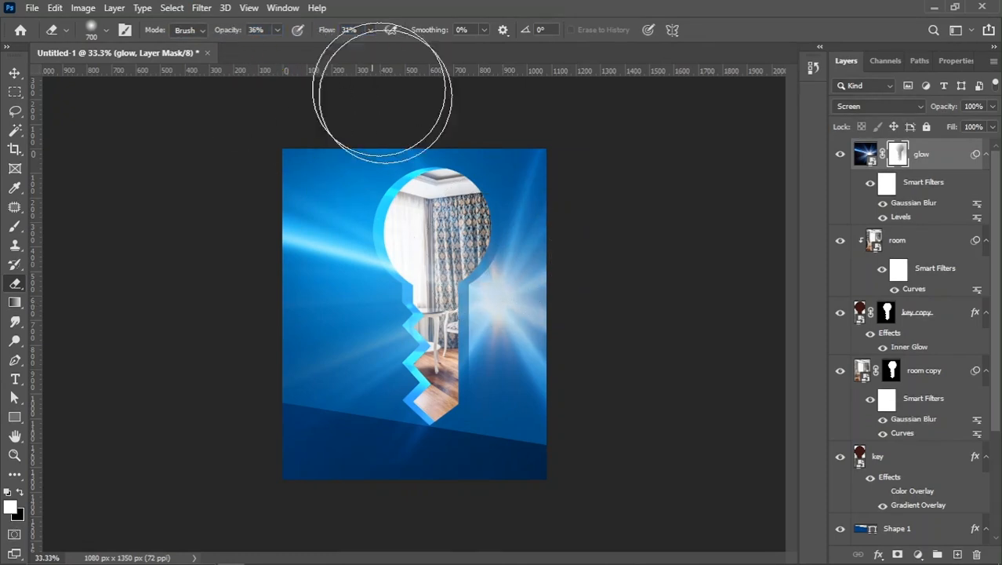
mouse_move(516, 166)
left_mouse_down()
mouse_move(520, 309)
mouse_move(532, 341)
mouse_move(540, 330)
mouse_move(512, 260)
mouse_move(524, 220)
mouse_move(502, 323)
mouse_move(495, 300)
mouse_move(516, 217)
mouse_move(520, 274)
mouse_move(488, 265)
left_mouse_up()
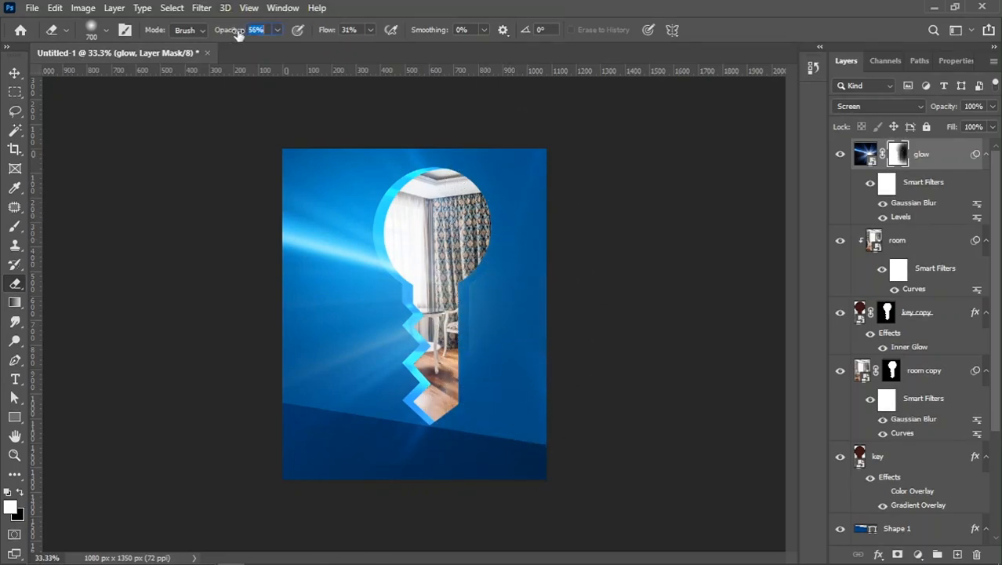
Step: Clear the leftover glow from the poster's right side and lower edge on the mask with the Eraser at 56% opacity and 45% flow
left_click_drag(326, 35, 339, 39)
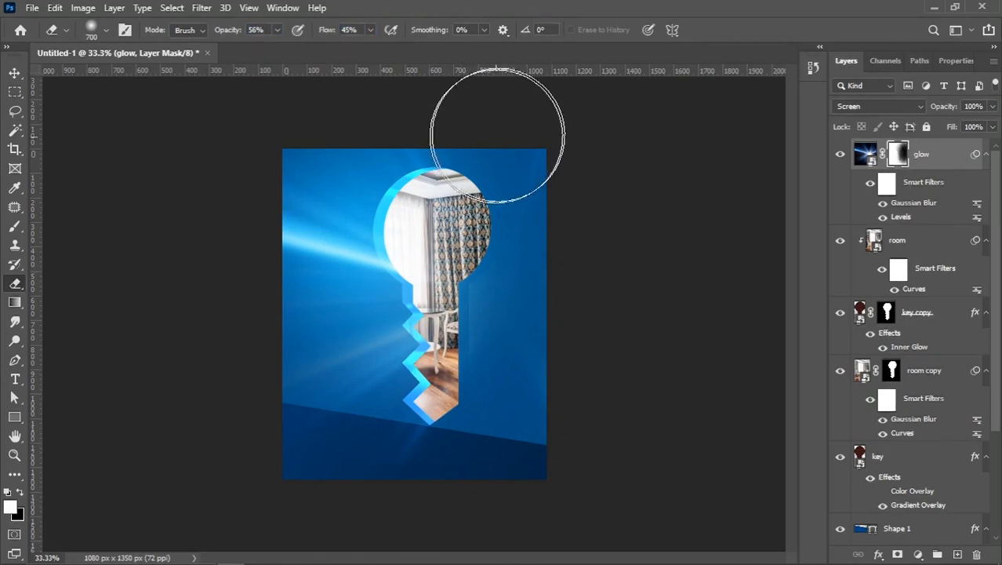
mouse_move(502, 276)
left_mouse_down()
mouse_move(504, 221)
mouse_move(518, 443)
mouse_move(545, 417)
mouse_move(512, 193)
mouse_move(484, 146)
mouse_move(547, 376)
mouse_move(484, 475)
mouse_move(456, 475)
mouse_move(400, 542)
mouse_move(359, 560)
mouse_move(411, 469)
left_mouse_up()
key("bracketleft")
key("bracketleft")
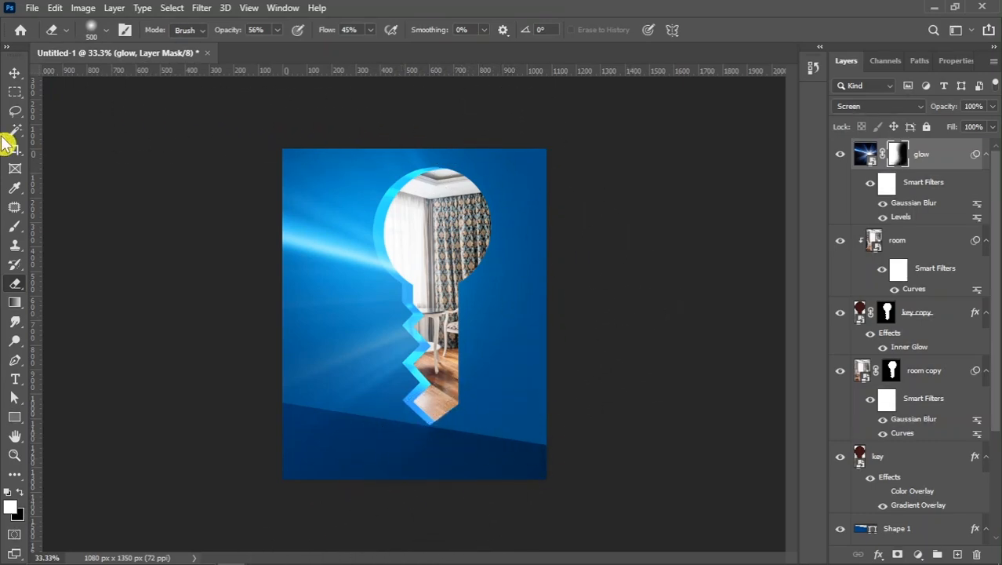
left_click(12, 74)
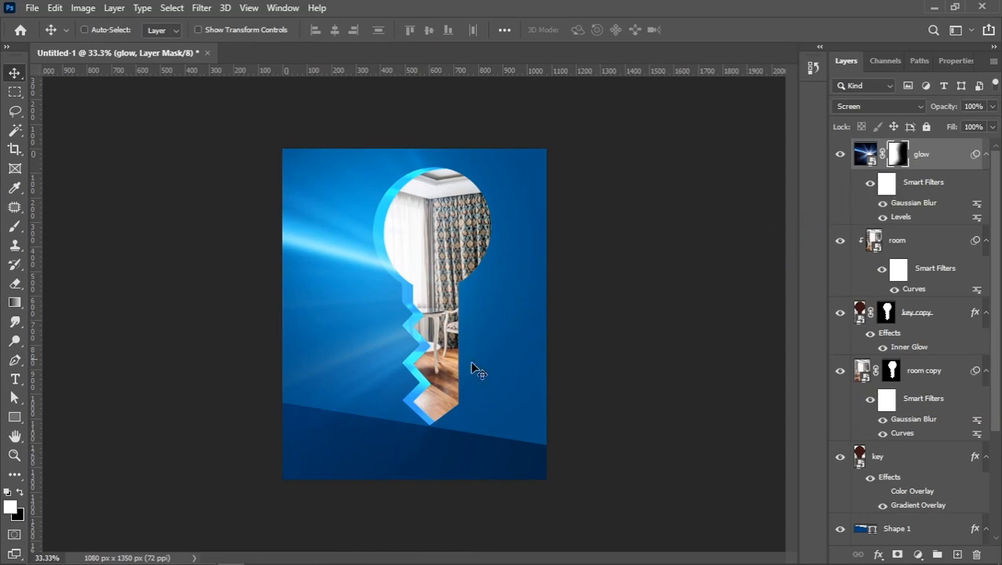
Step: Duplicate the masked glow layer, preview other blend modes, keep the copy on Screen, and compare it hidden and shown
left_click_drag(865, 162, 959, 554)
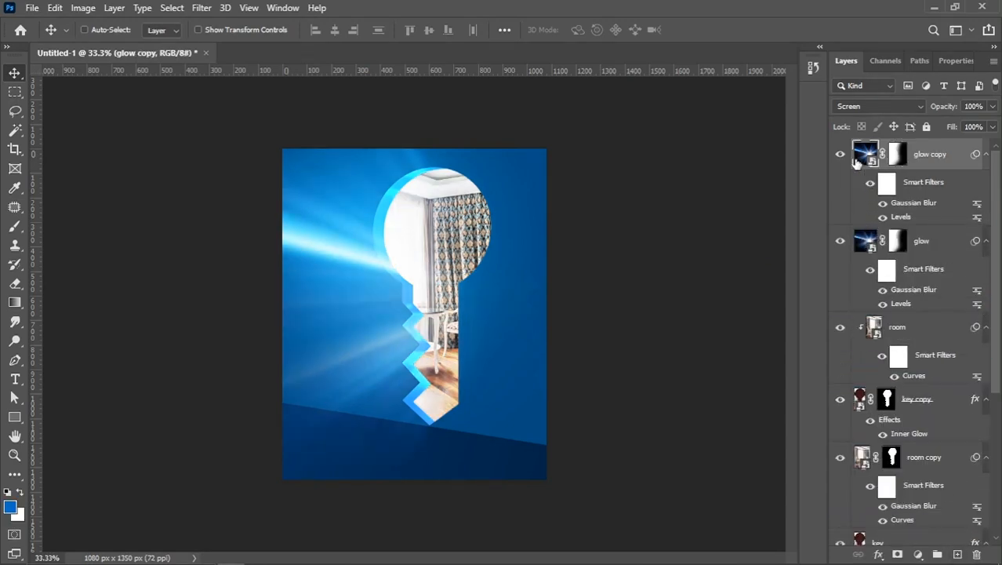
left_click(860, 107)
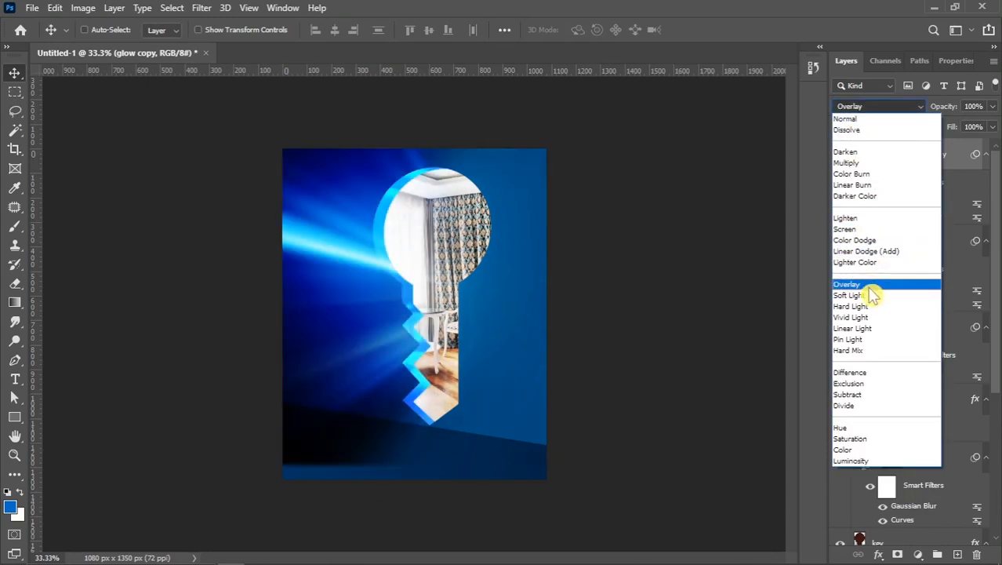
left_click(340, 347)
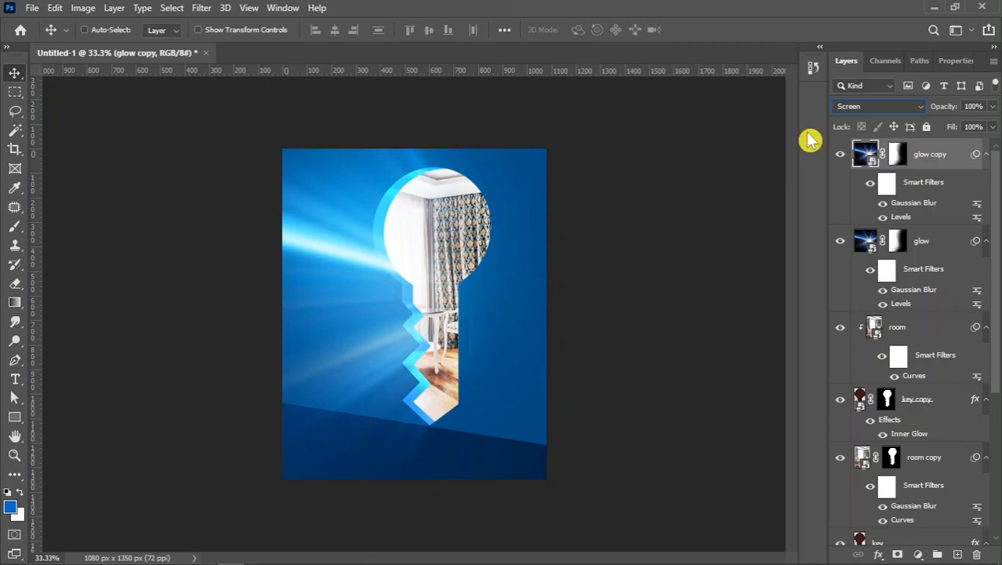
left_click(841, 154)
left_click(841, 155)
Step: Set the glow copy layer's opacity to 60% and compare the poster with the layer hidden and shown
left_click(898, 155)
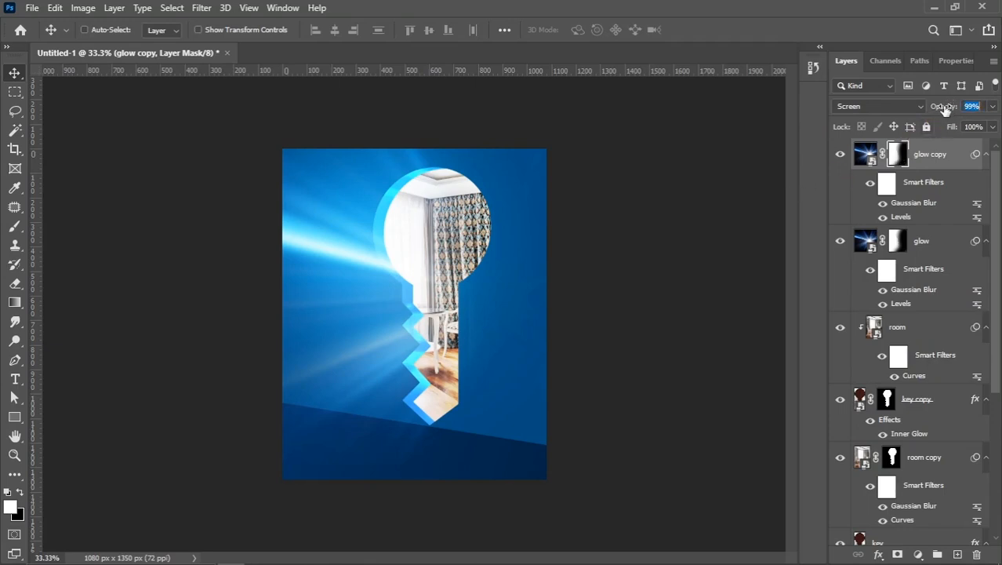
key("Return")
type("60")
left_click(840, 155)
left_click(840, 154)
scroll(441, 316, "down", 2)
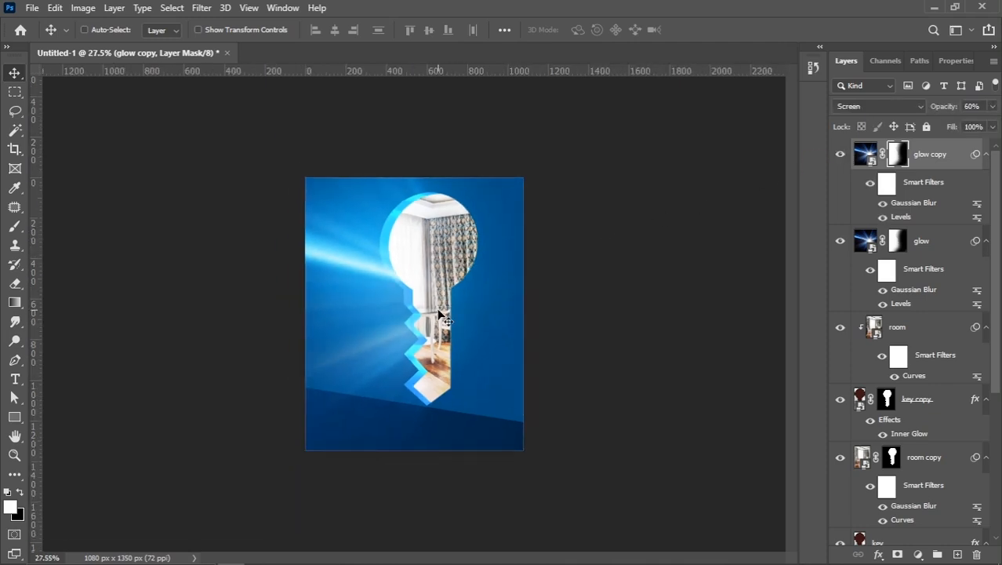
Step: Group the glow and glow copy layers, keeping Pass Through mode, and compare the poster with the group hidden and shown
left_click(926, 243, "shift")
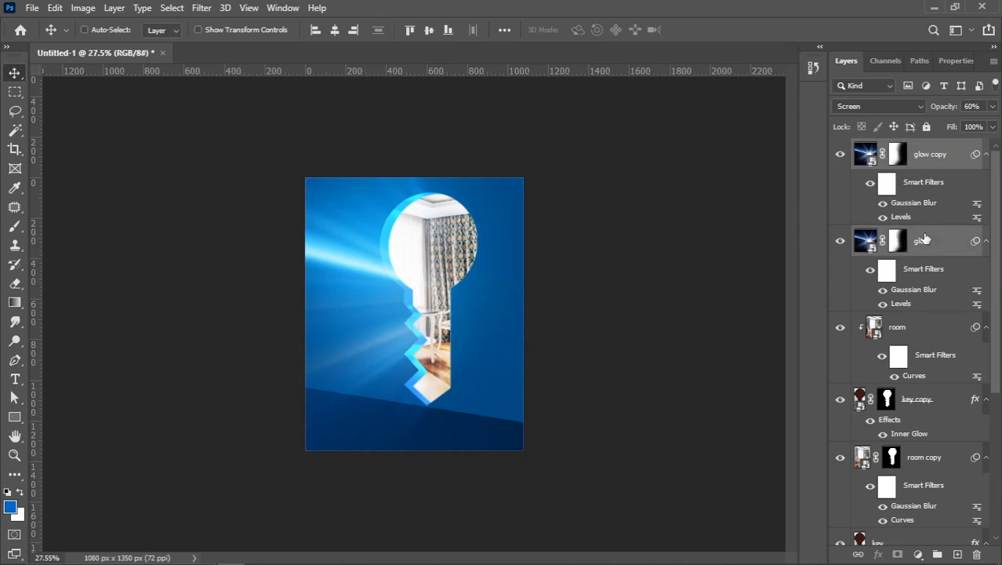
right_click(925, 240)
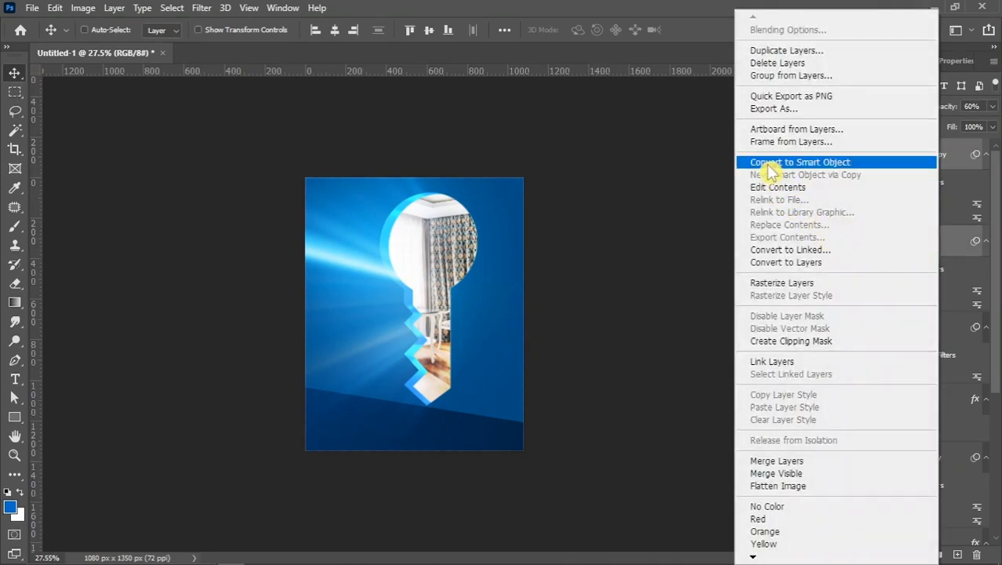
left_click(805, 76)
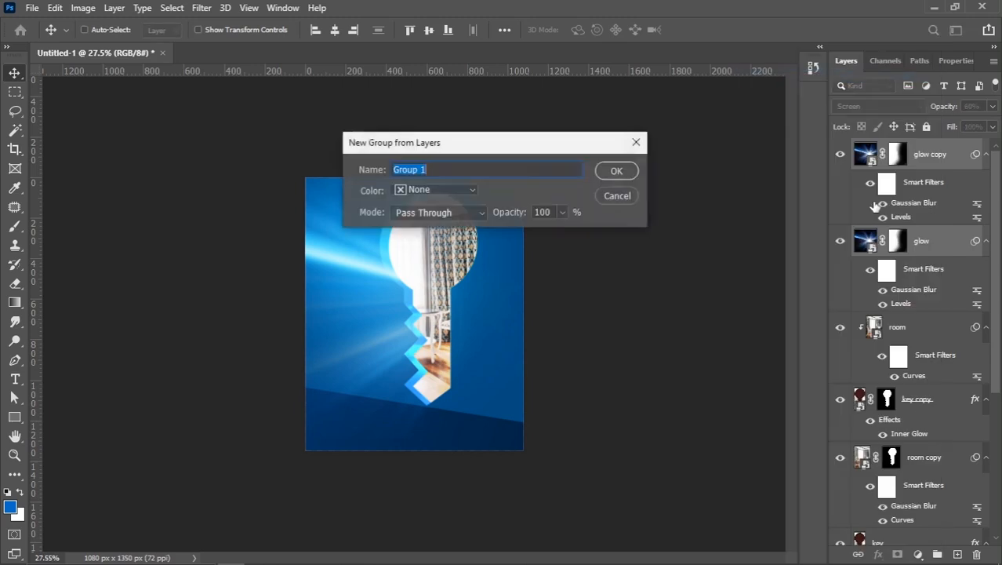
left_click(620, 174)
left_click(840, 149)
left_click(841, 149)
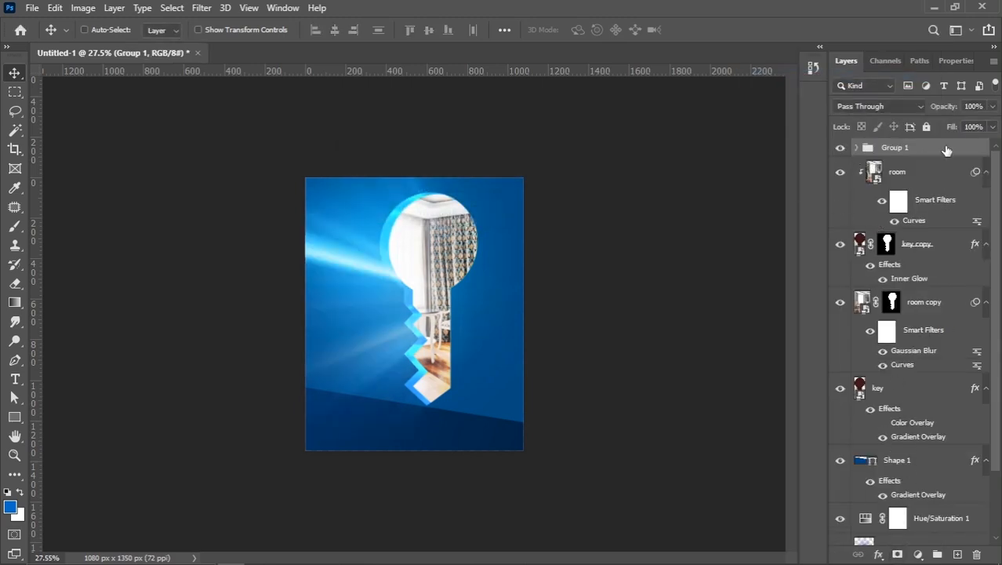
Step: Add a Hue/Saturation adjustment layer above the glow group and clip it to the group
left_click(918, 555)
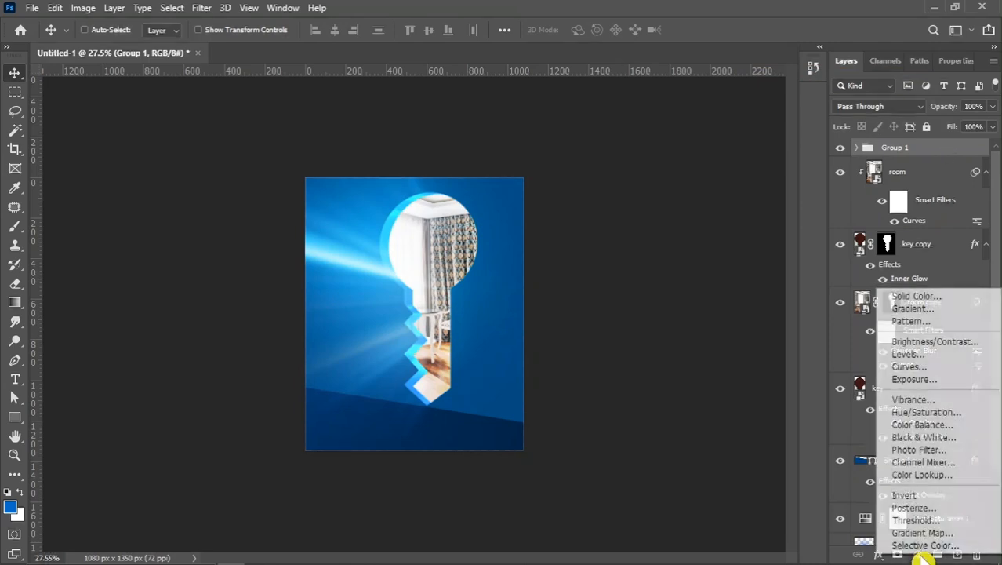
left_click(929, 416)
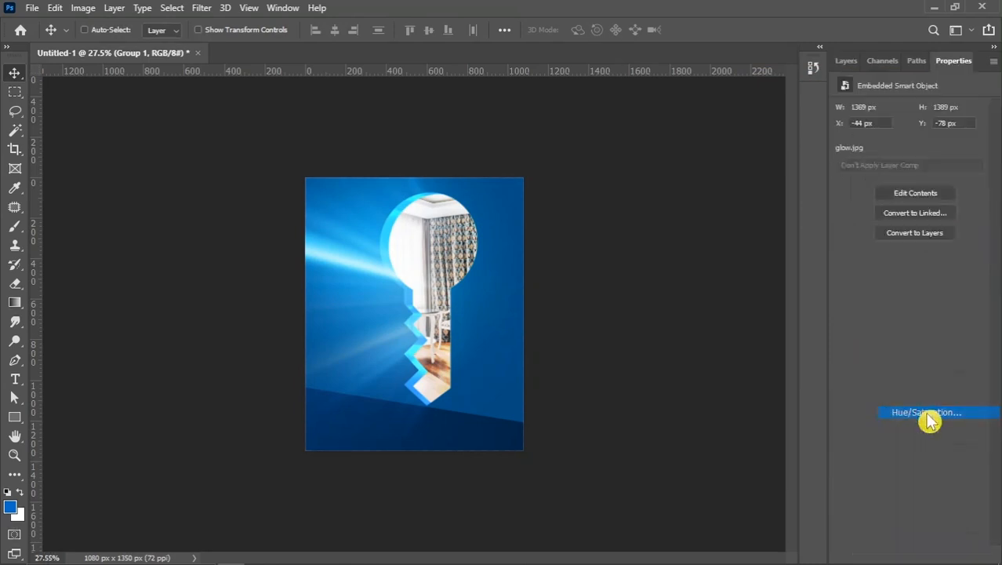
left_click(847, 62)
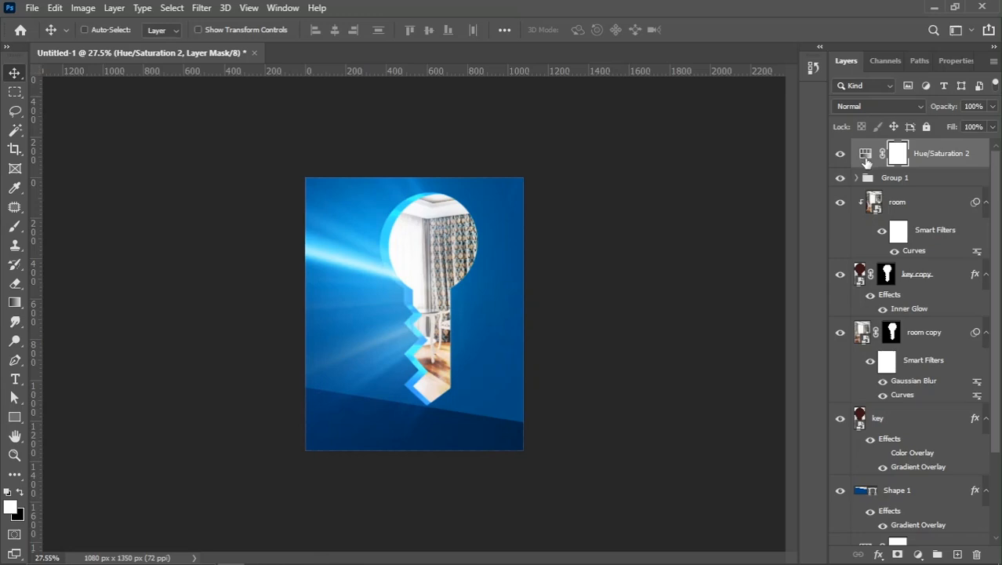
right_click(928, 169)
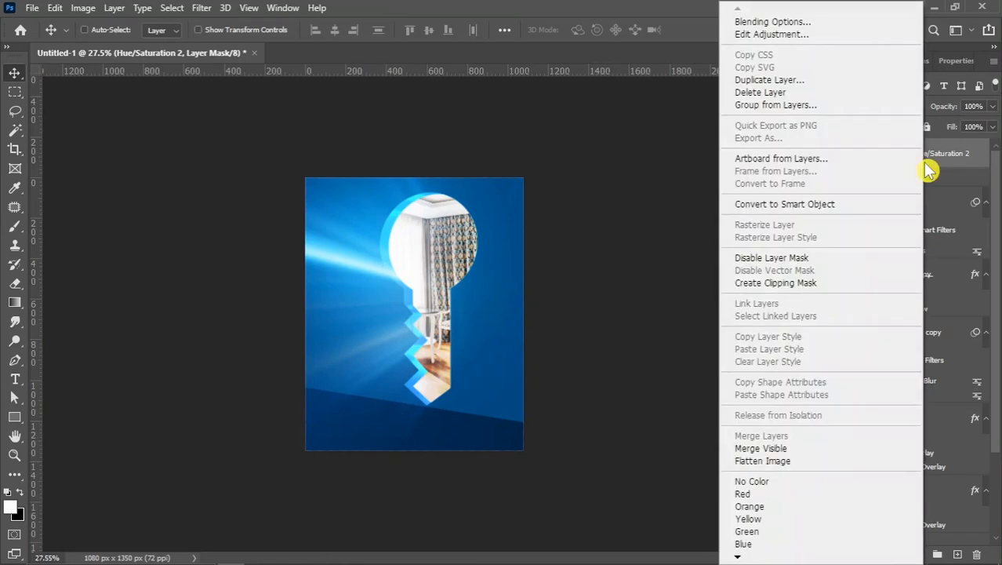
left_click(804, 282)
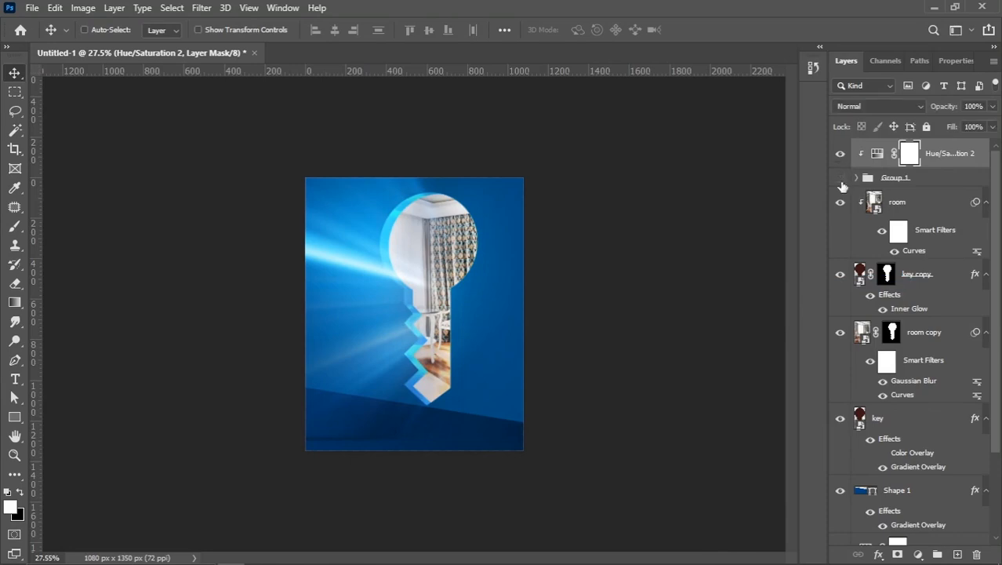
Step: Set the clipped adjustment's Hue to -4 and Saturation to +25, and compare the poster with it hidden and shown
scroll(430, 468, "up", 1)
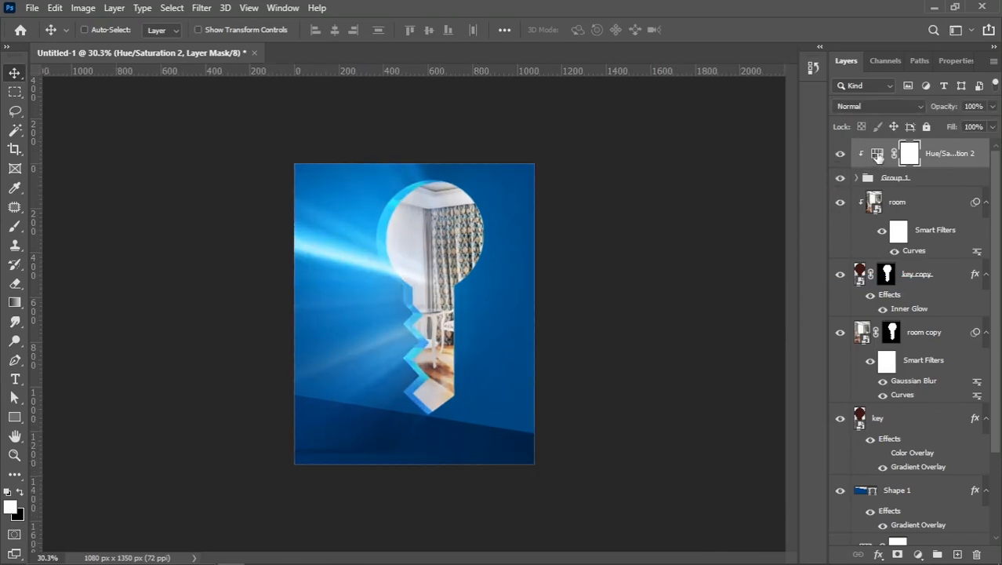
left_click(877, 156)
left_click_drag(913, 165, 924, 203)
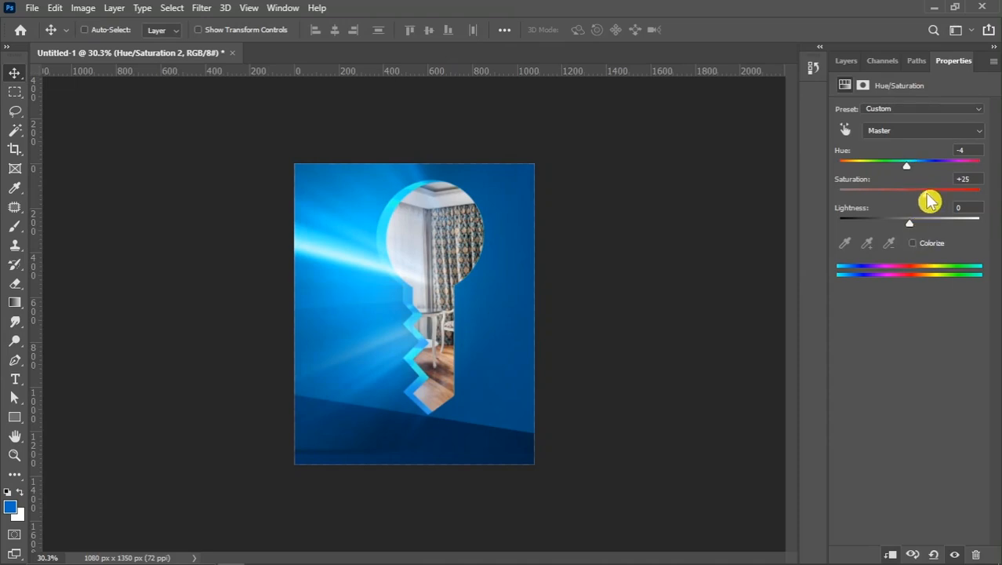
left_click(846, 60)
left_click(840, 154)
left_click(840, 153)
Step: Add a layer mask to the glow group and erase glow from the lower area with the Eraser at 56% opacity and 45% flow
left_click(908, 155)
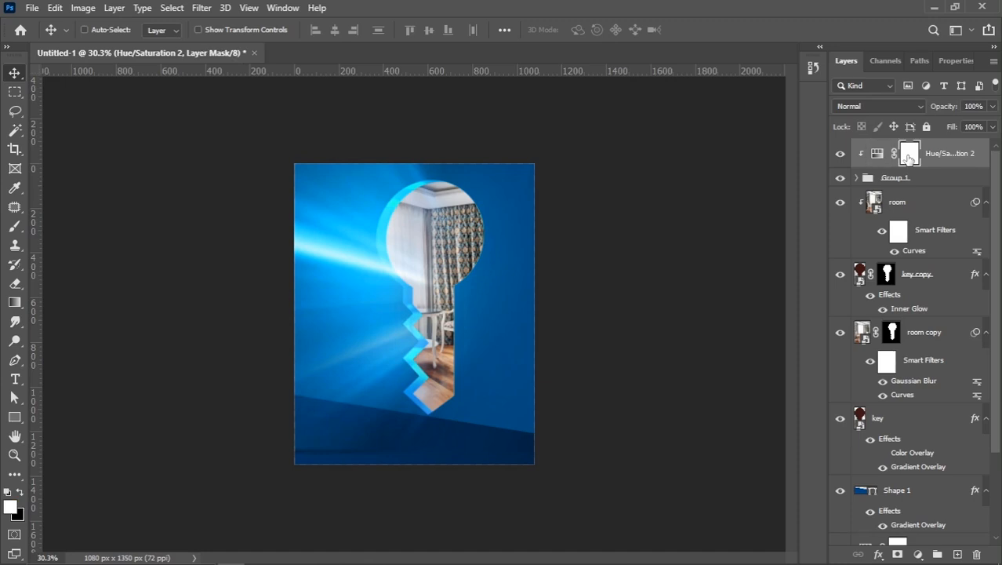
left_click(911, 179)
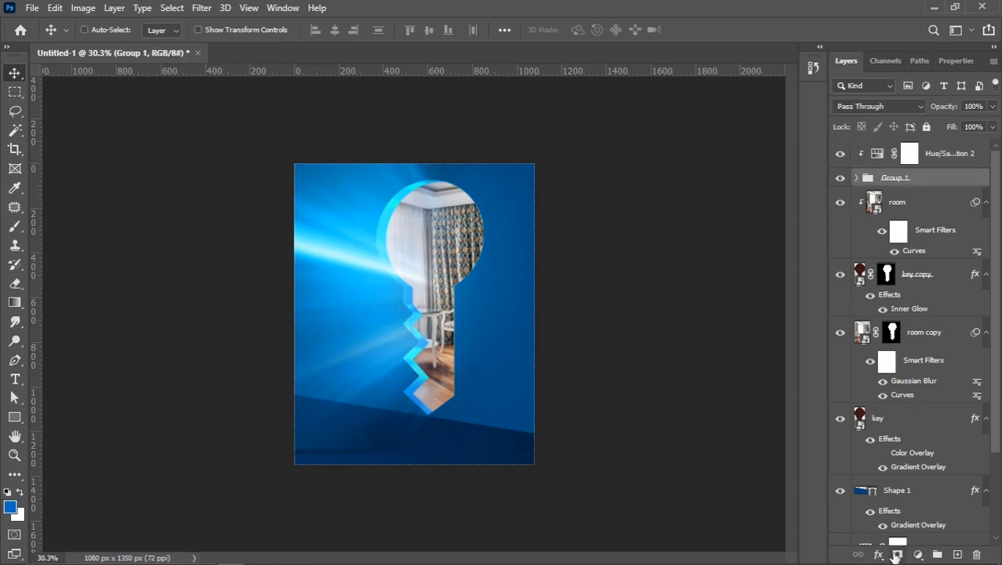
left_click(897, 554)
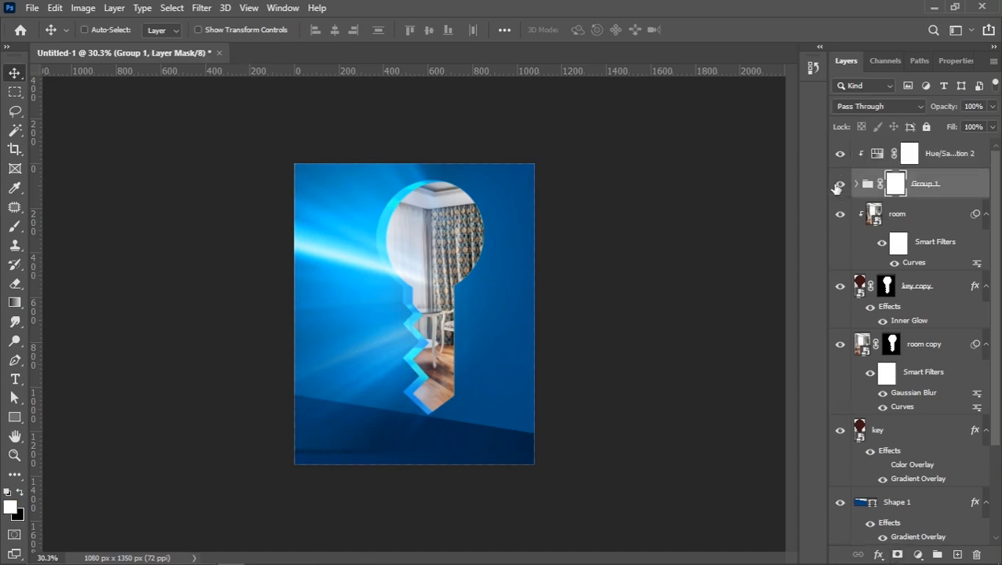
left_click(15, 283)
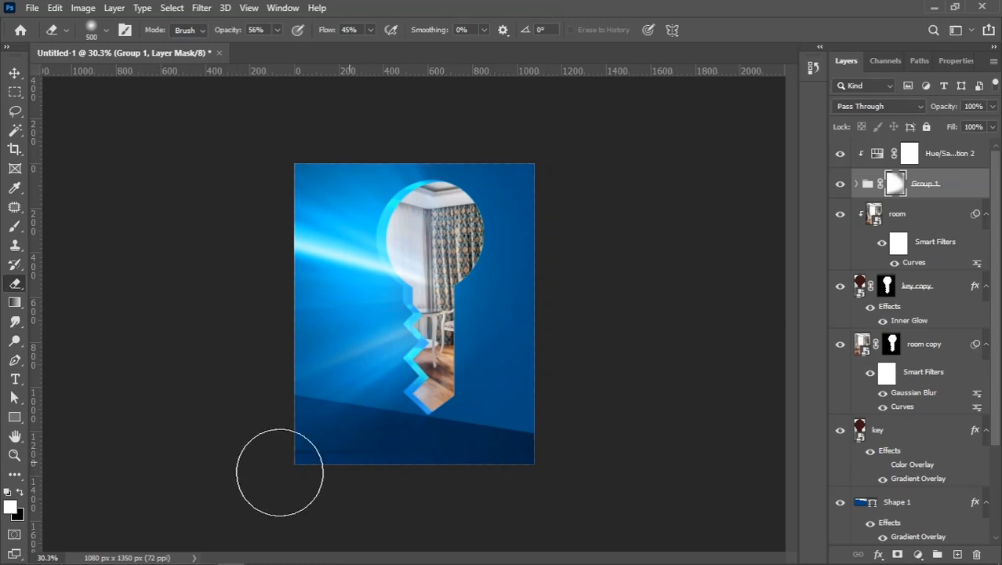
Step: Soften the glow along the poster's left side on the group mask with a 600 px Eraser at 25% opacity and 22% flow
key("bracketright")
left_click_drag(217, 34, 212, 34)
left_click_drag(307, 36, 324, 35)
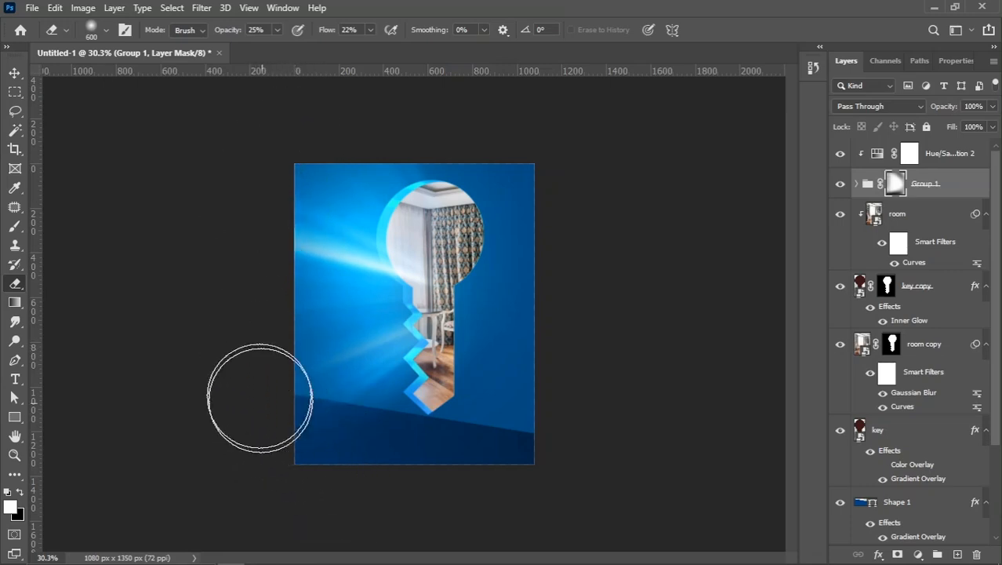
Step: Fade the glow right of the key on the group mask with a 400 px Eraser, comparing the group hidden and shown
key("bracketleft")
key("bracketleft")
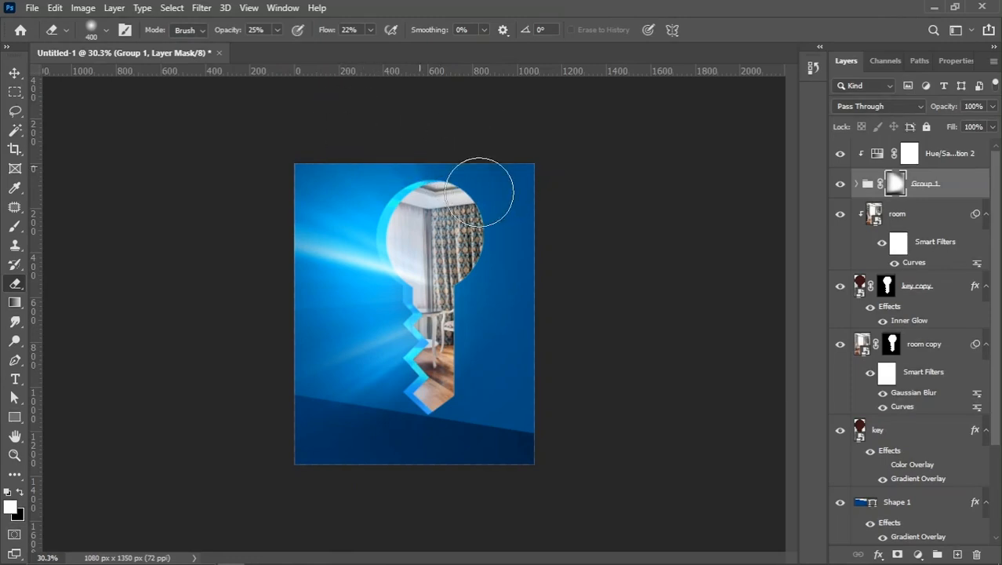
left_click(841, 183)
left_click(841, 182)
scroll(477, 269, "up", 1)
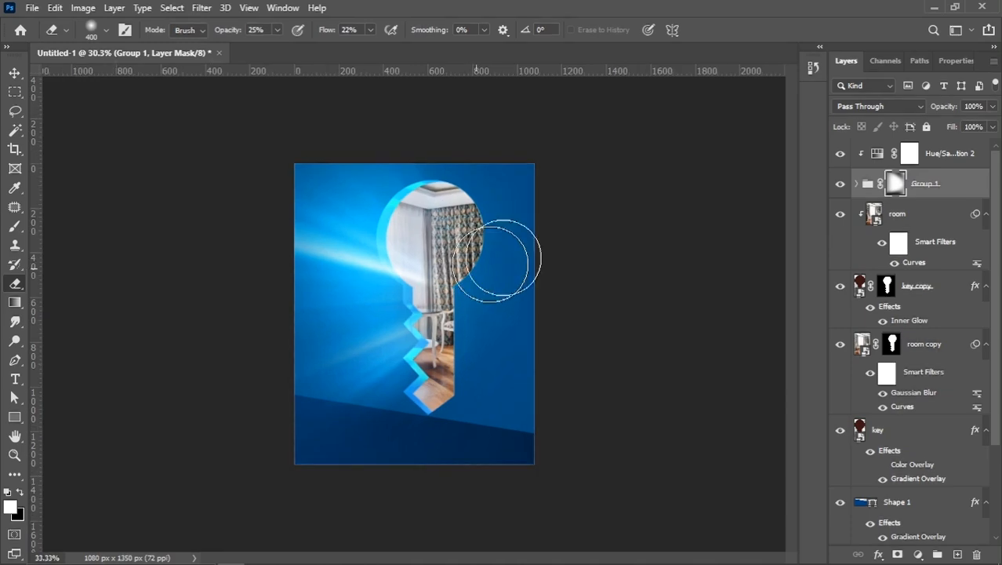
left_click(841, 184)
left_click(841, 183)
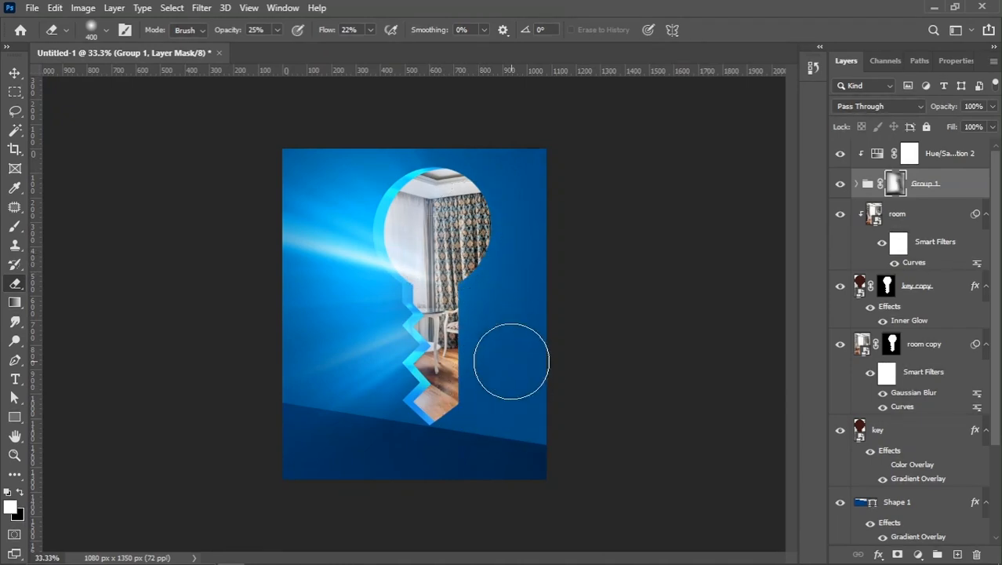
Step: Erase the glow covering the room inside the key on the group mask, using Eraser sizes of 200 and 250 px
scroll(416, 295, "up", 6)
key("bracketleft")
key("bracketleft")
key("bracketleft")
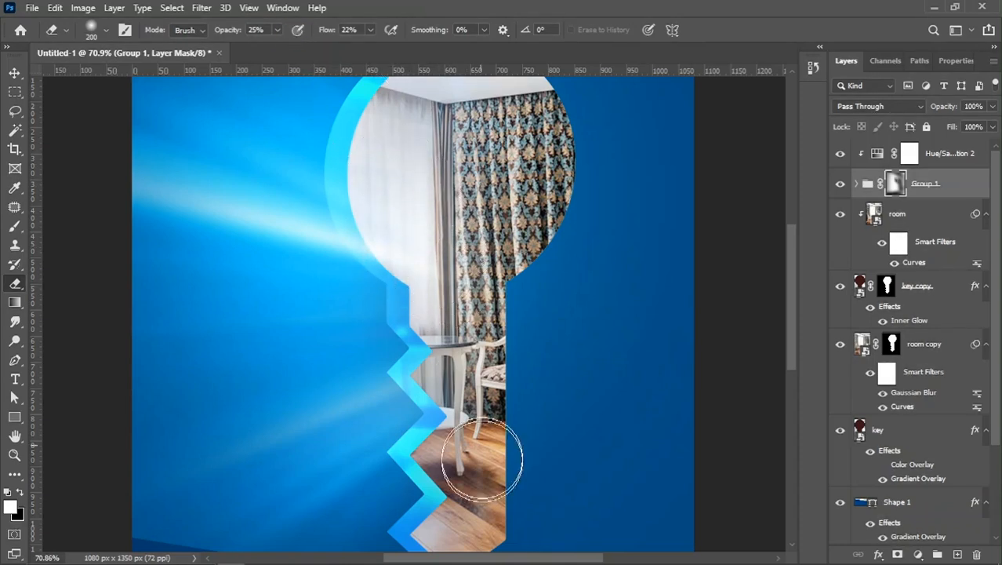
scroll(374, 137, "down", 3)
key("bracketright")
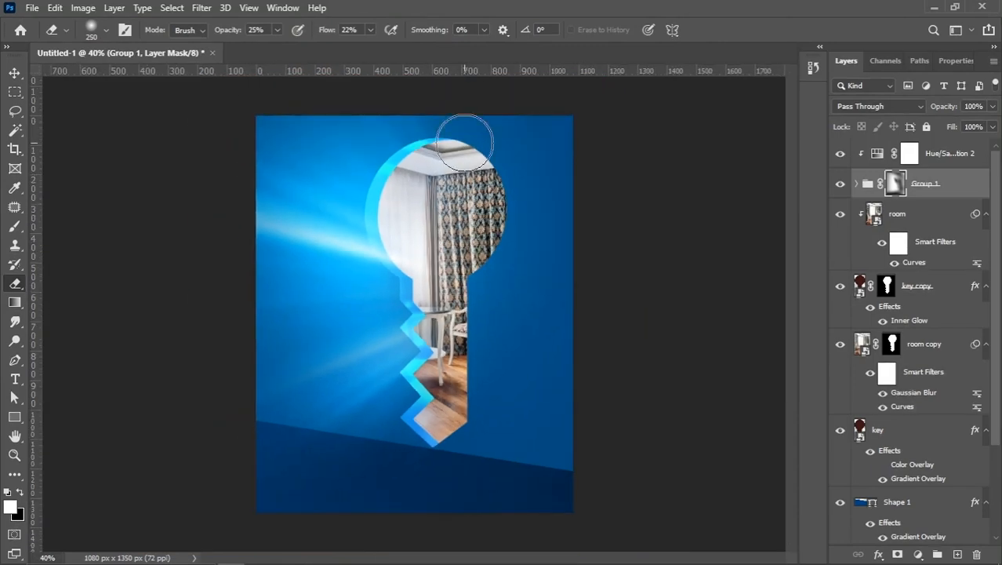
scroll(482, 345, "down", 2)
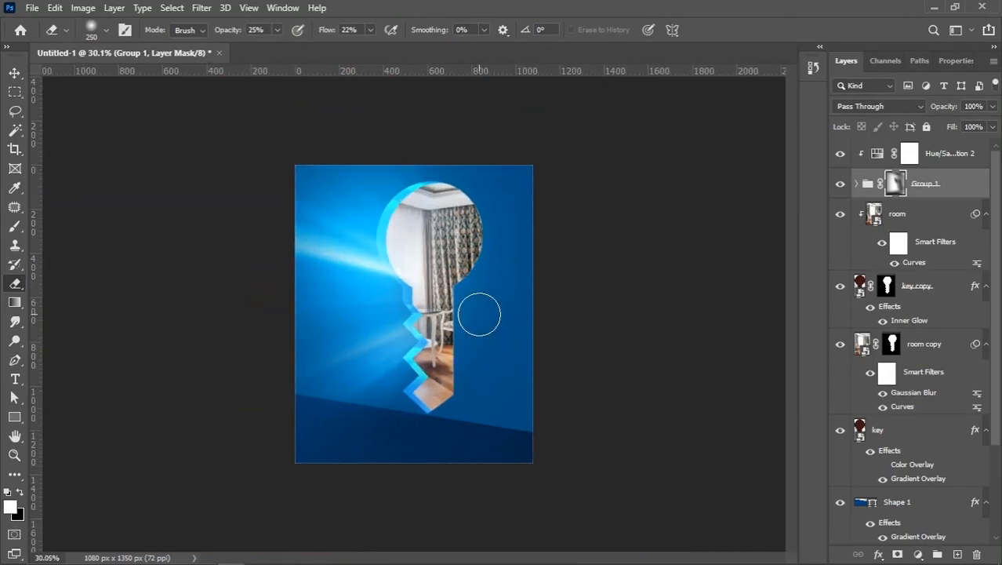
scroll(437, 330, "up", 1)
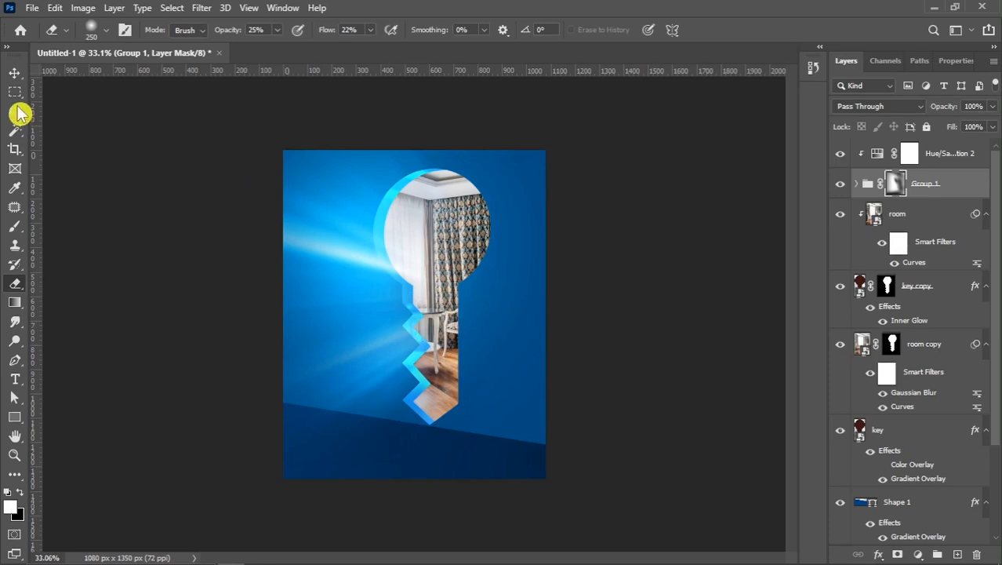
left_click(14, 72)
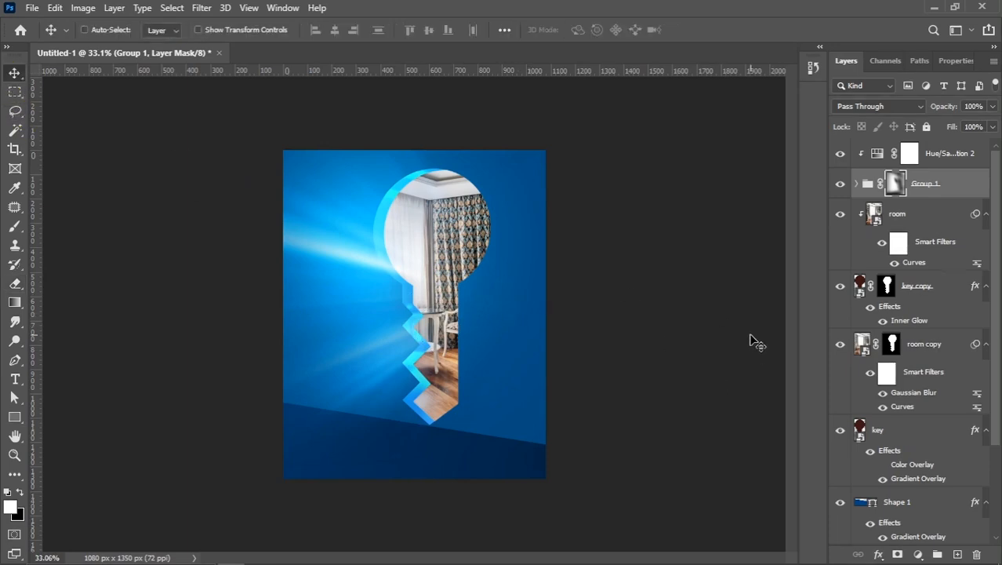
Step: Duplicate the key layer and switch the lower original from Gradient Overlay to Color Overlay
left_click(916, 435)
scroll(916, 432, "down", 3)
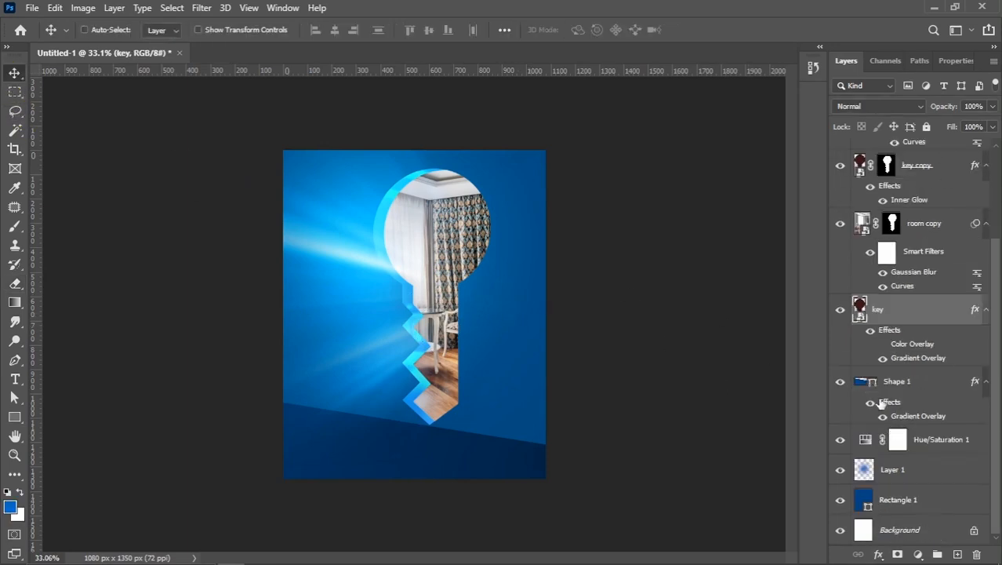
left_click(839, 311)
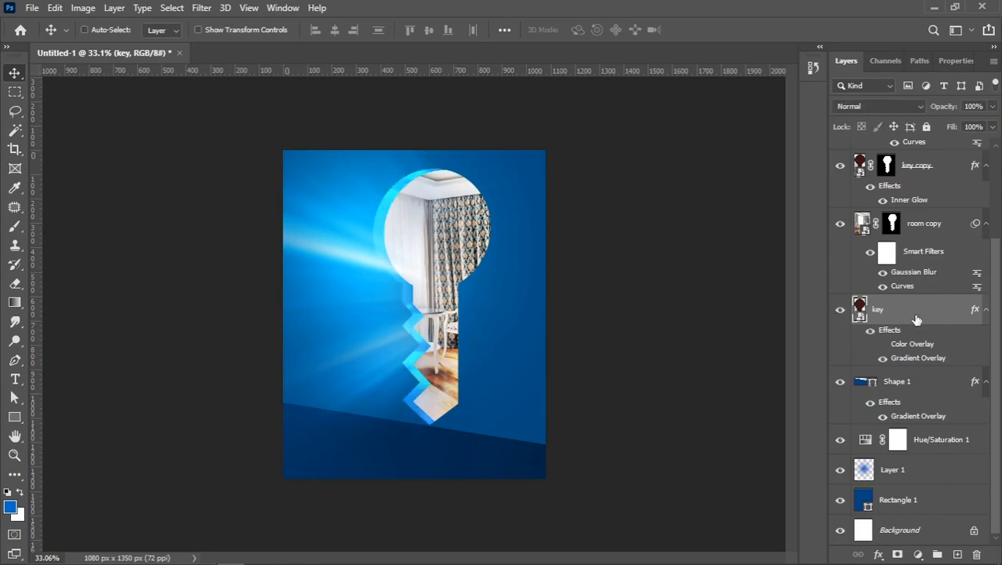
left_click_drag(915, 312, 962, 554)
left_click(907, 384)
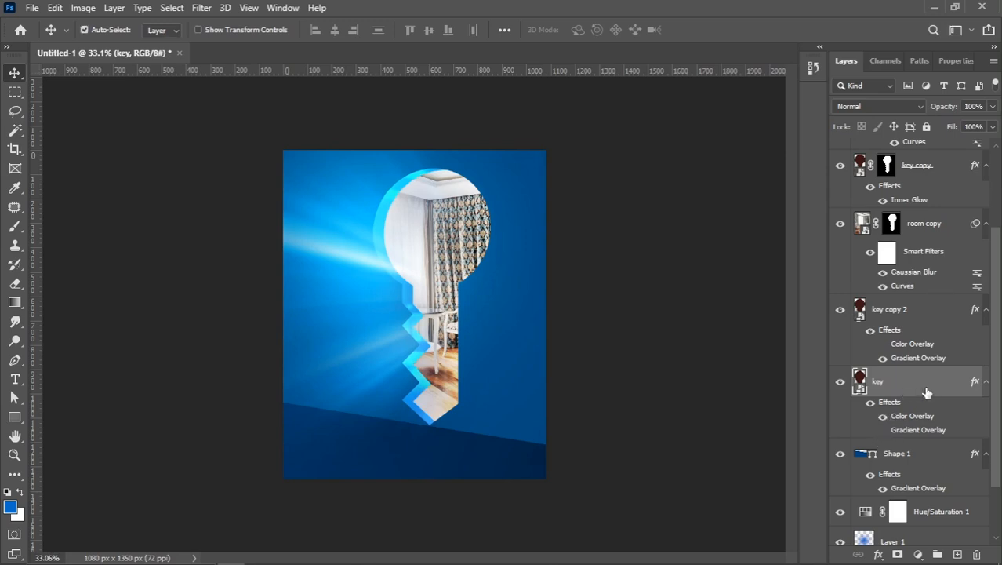
Step: Distort the lower key layer into a flat light shape on the floor, running from the upright key's tip toward the left edge
key("ctrl+t")
right_click(430, 228)
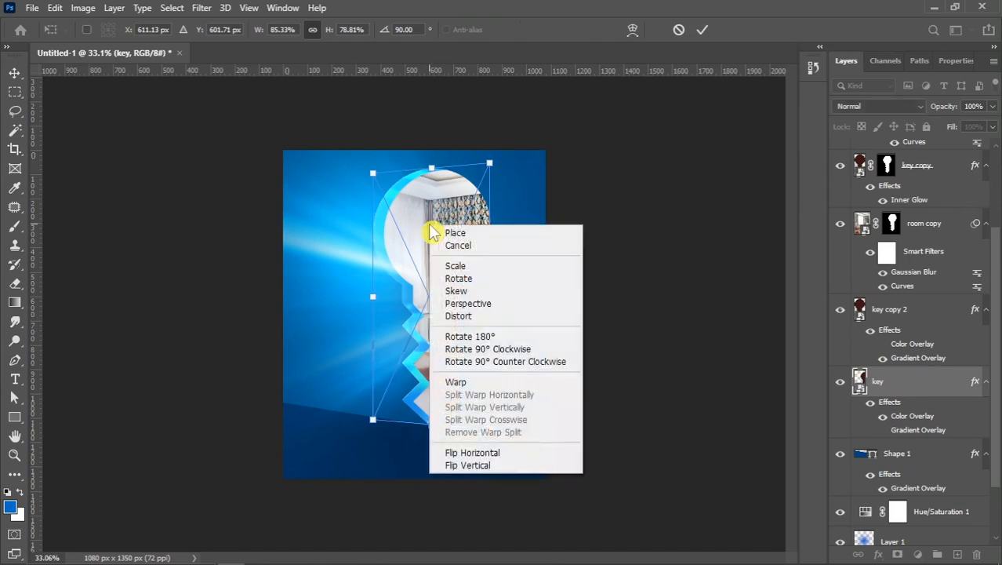
left_click(477, 316)
left_click_drag(433, 172, 335, 482)
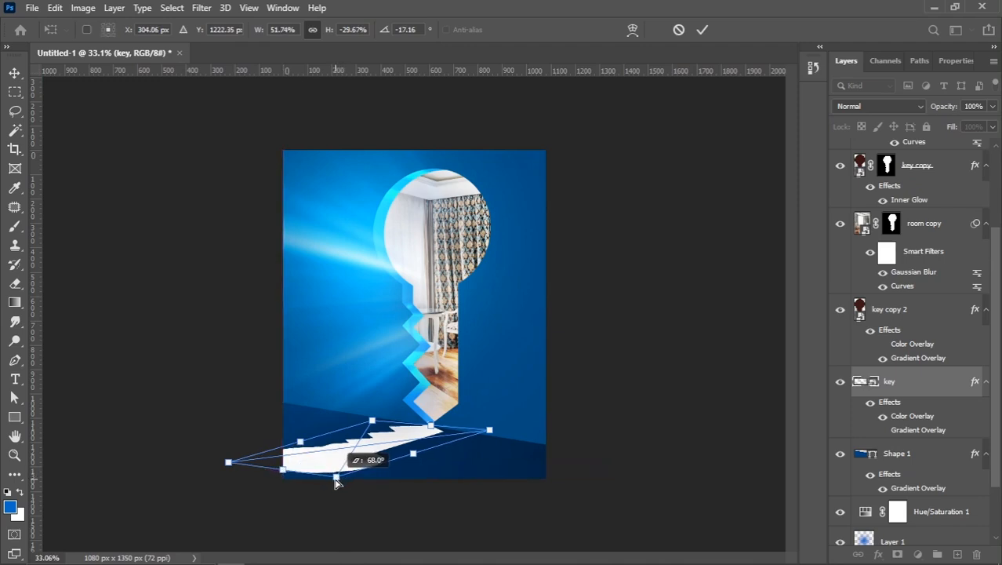
scroll(458, 445, "up", 8)
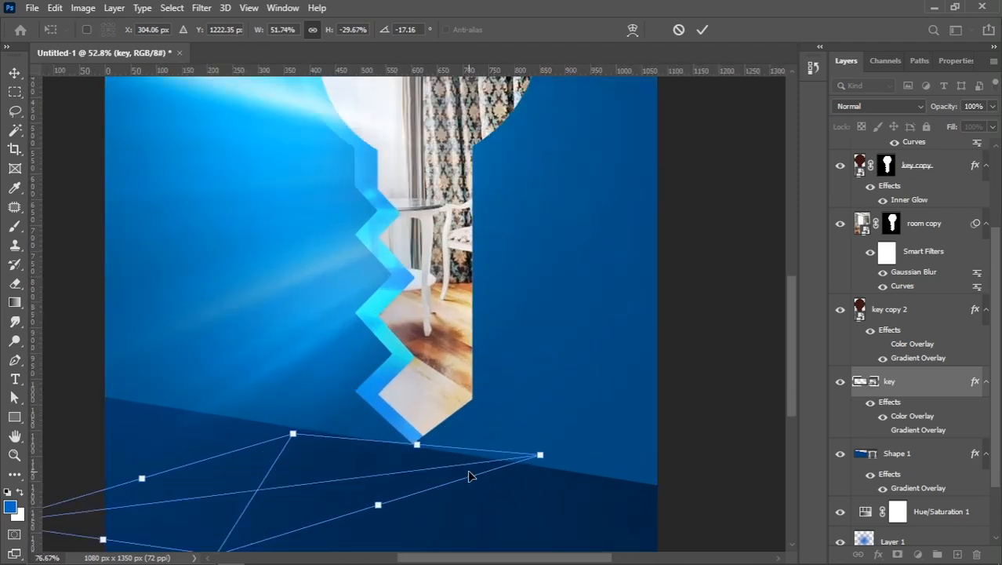
left_click_drag(547, 455, 540, 455)
scroll(539, 454, "down", 4)
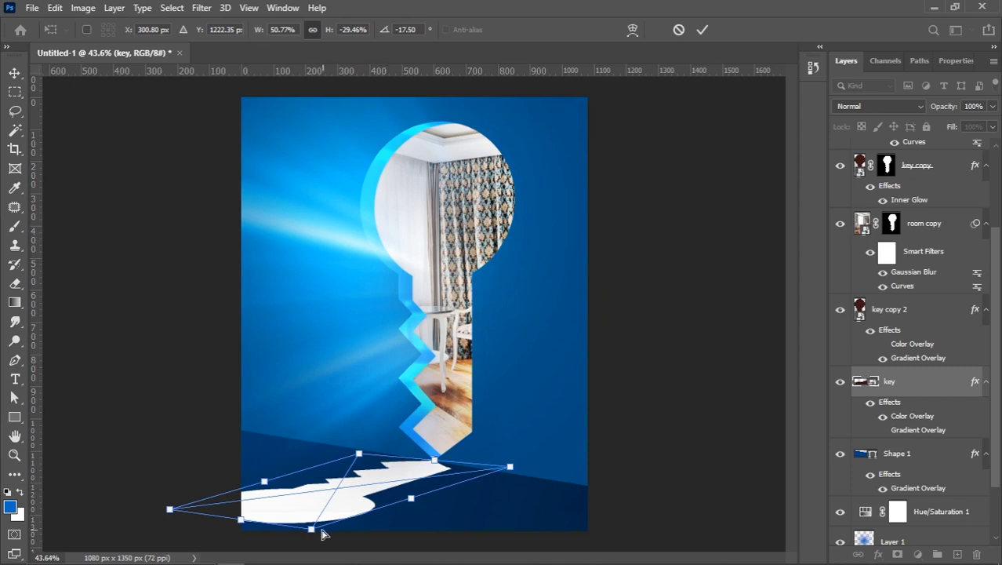
Step: Warp the floor key's lower corner and upper-left edge slightly to refine its perspective, and apply the transformation
right_click(338, 511)
left_click(383, 414)
scroll(363, 463, "down", 2)
scroll(363, 462, "up", 2)
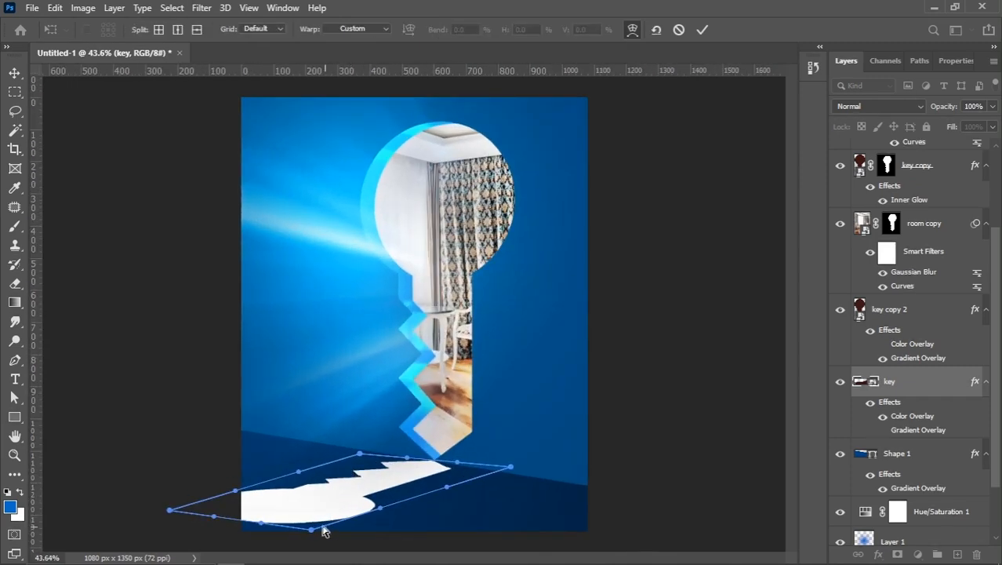
left_click_drag(319, 524, 316, 526)
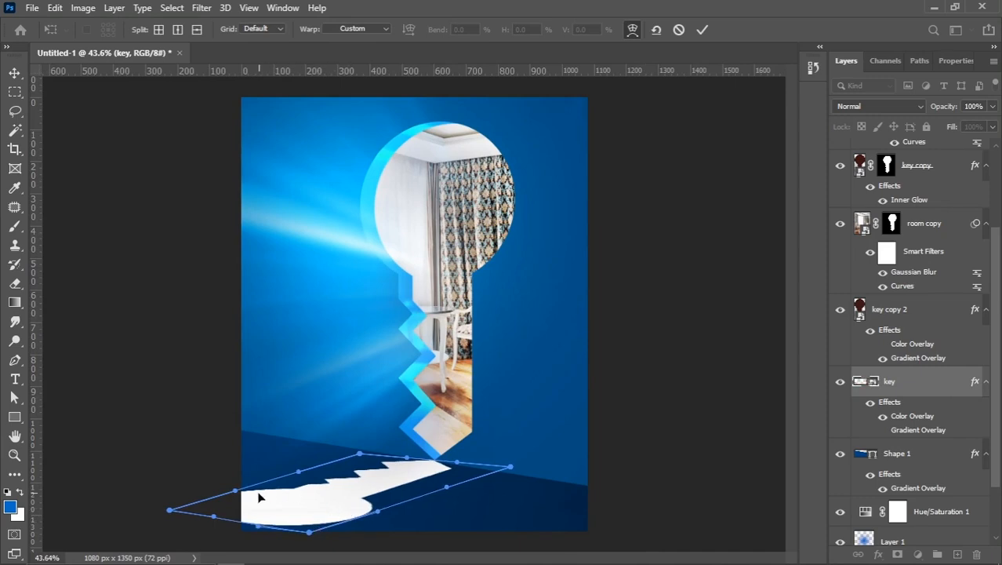
left_click_drag(250, 490, 250, 489)
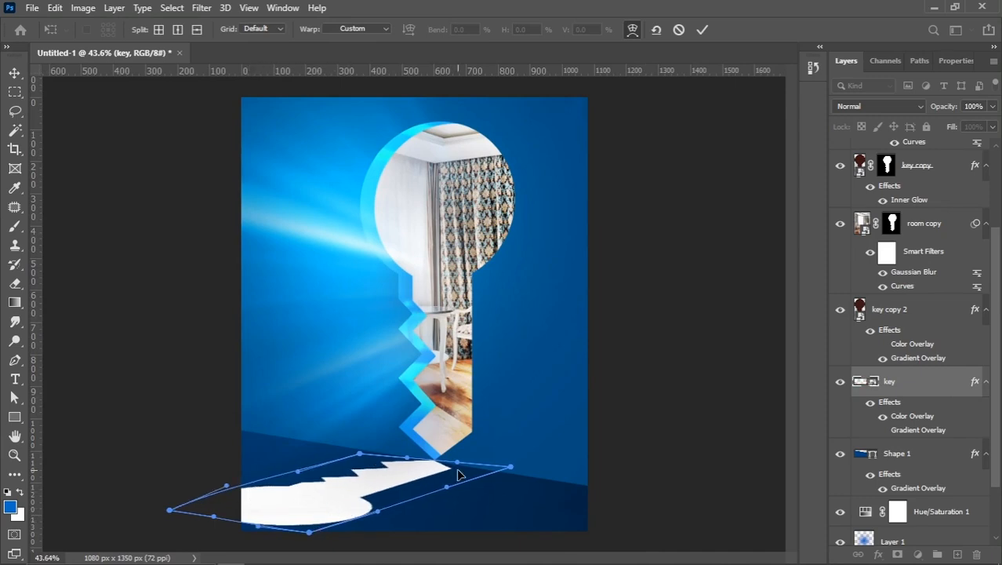
key("Return")
scroll(438, 469, "down", 1)
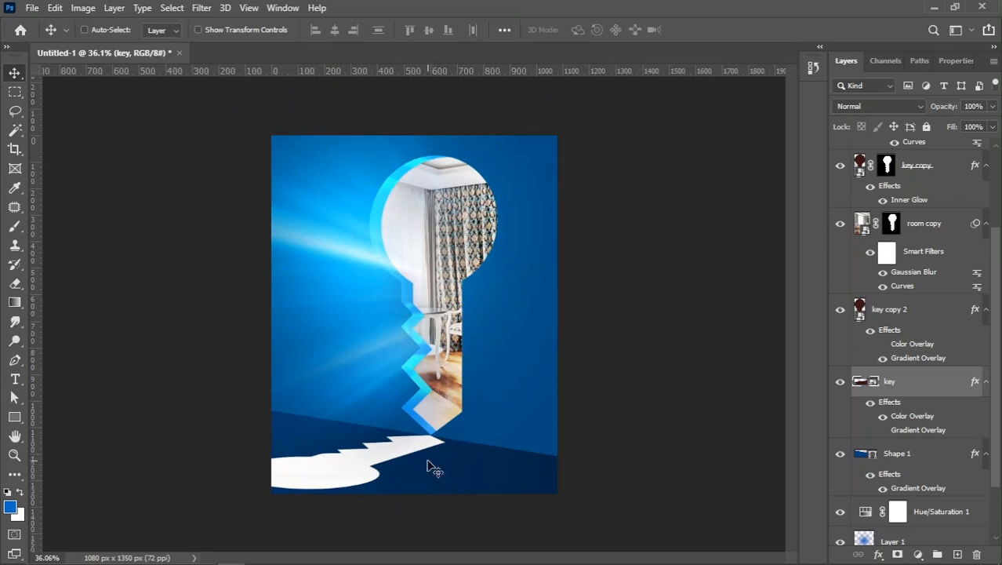
Step: Apply a 24 px Tilt-Shift blur to the floor key, with a tilted focus band centred near the upright key's tip
left_click(203, 8)
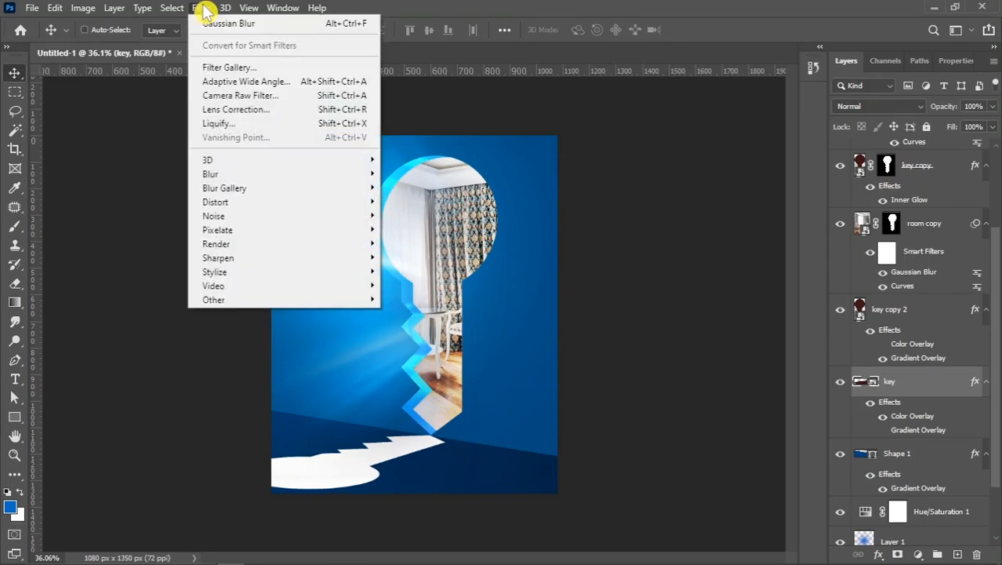
mouse_move(262, 188)
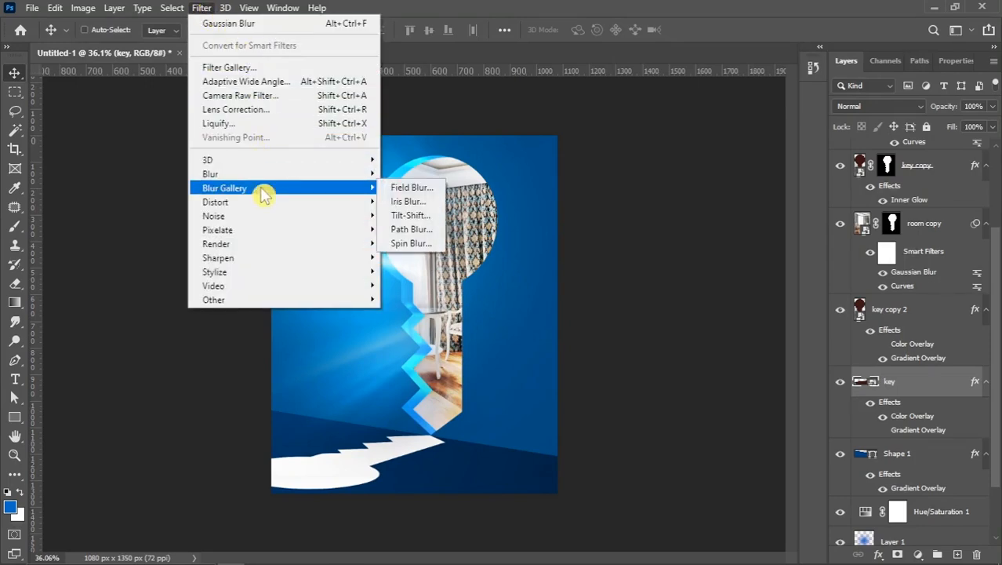
left_click(424, 215)
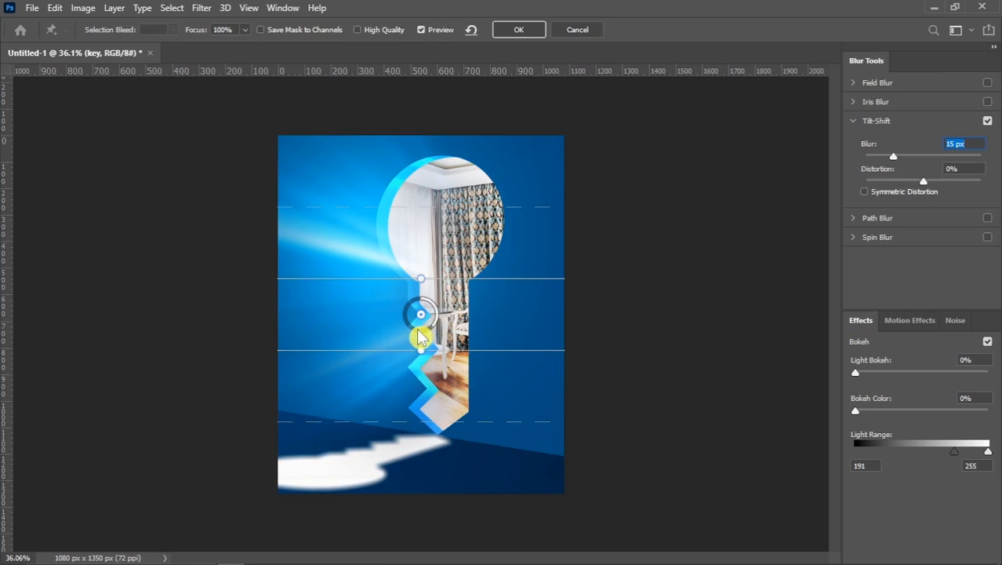
left_click_drag(422, 328, 402, 429)
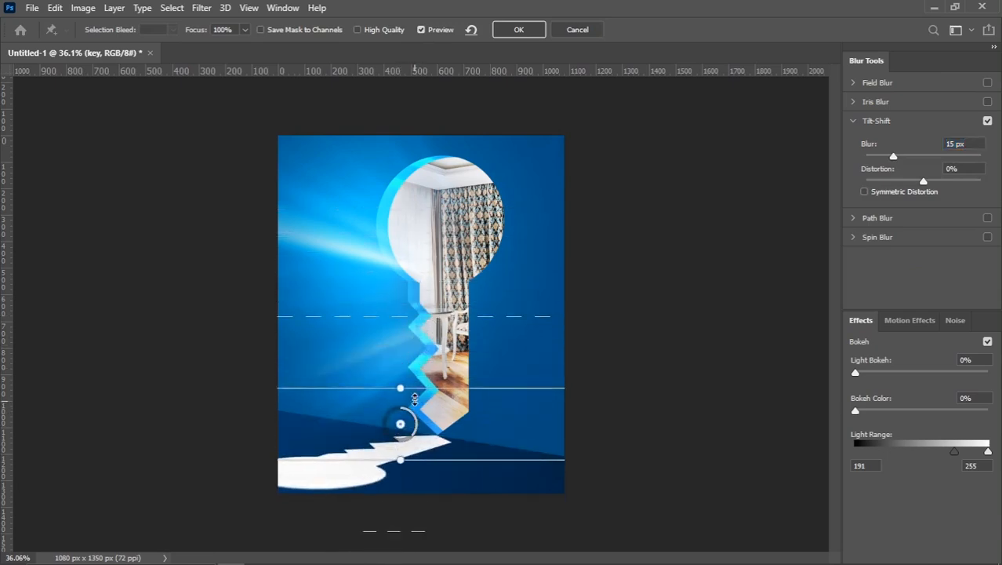
left_click_drag(408, 382, 408, 385)
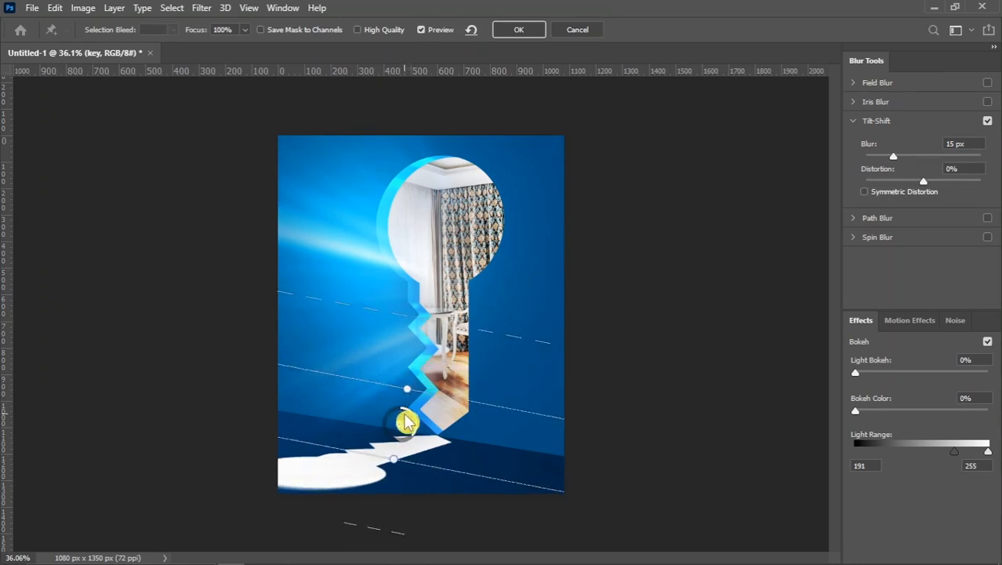
left_click_drag(401, 424, 437, 401)
left_click_drag(893, 156, 901, 157)
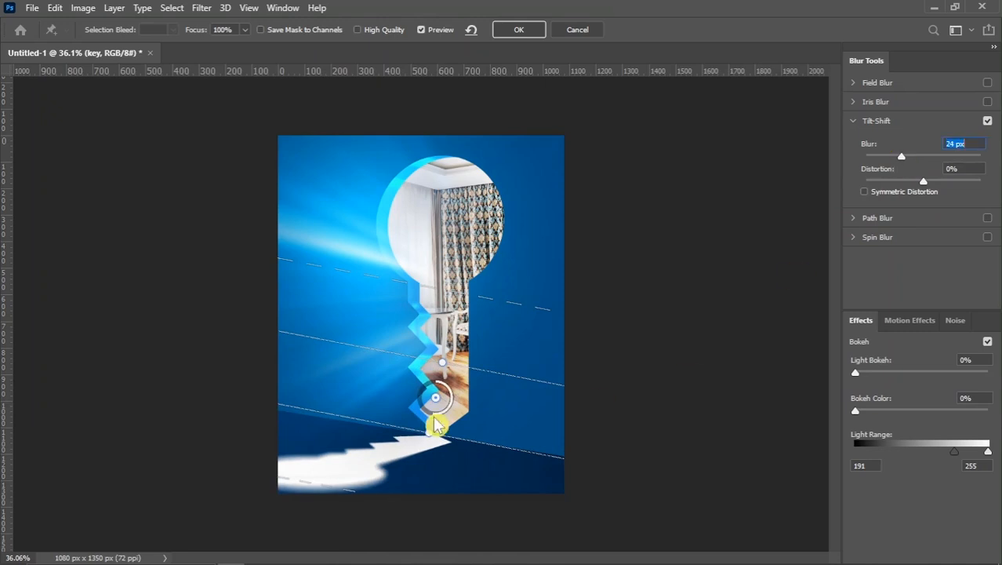
left_click_drag(441, 401, 436, 398)
key("Return")
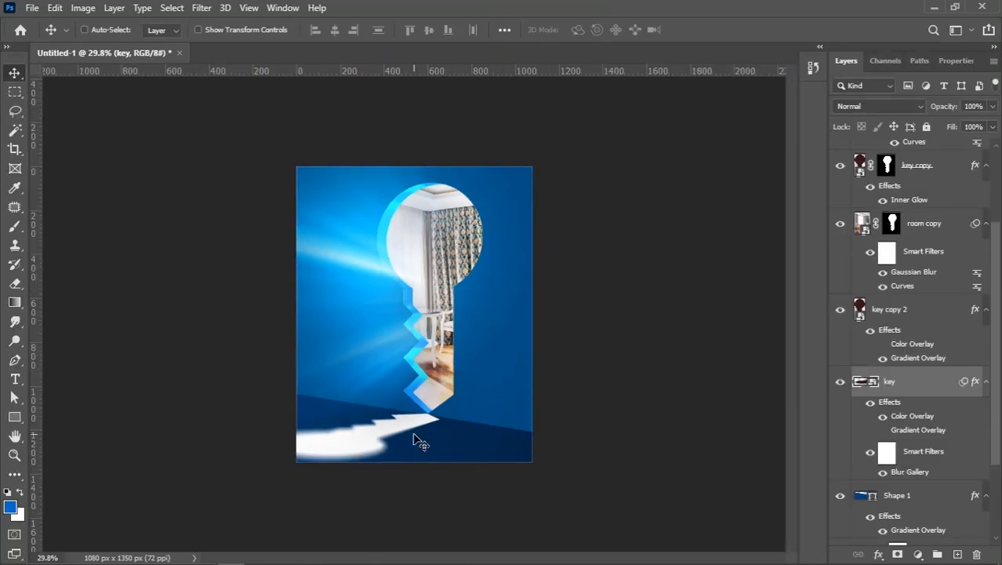
Step: Place the archi men image from the light poster folder into the Photoshop poster, directly above the room layer
scroll(415, 437, "up", 2)
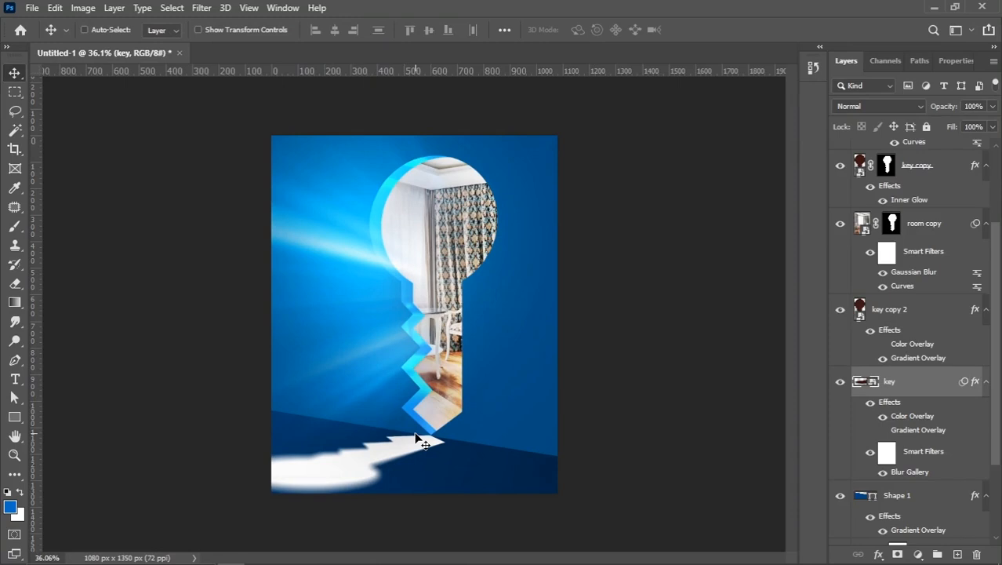
scroll(927, 267, "up", 4)
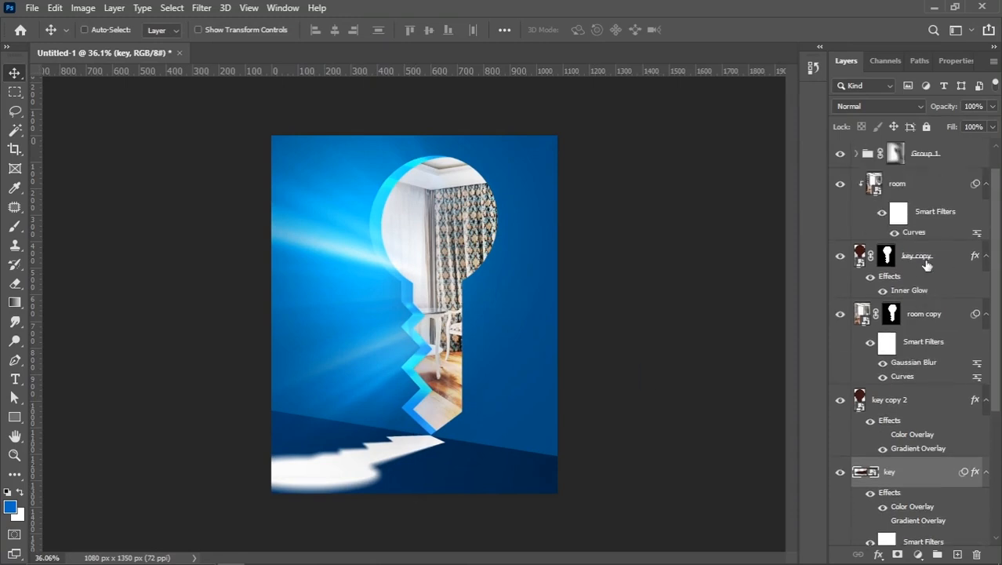
left_click(911, 218)
left_click(840, 214)
left_click(840, 213)
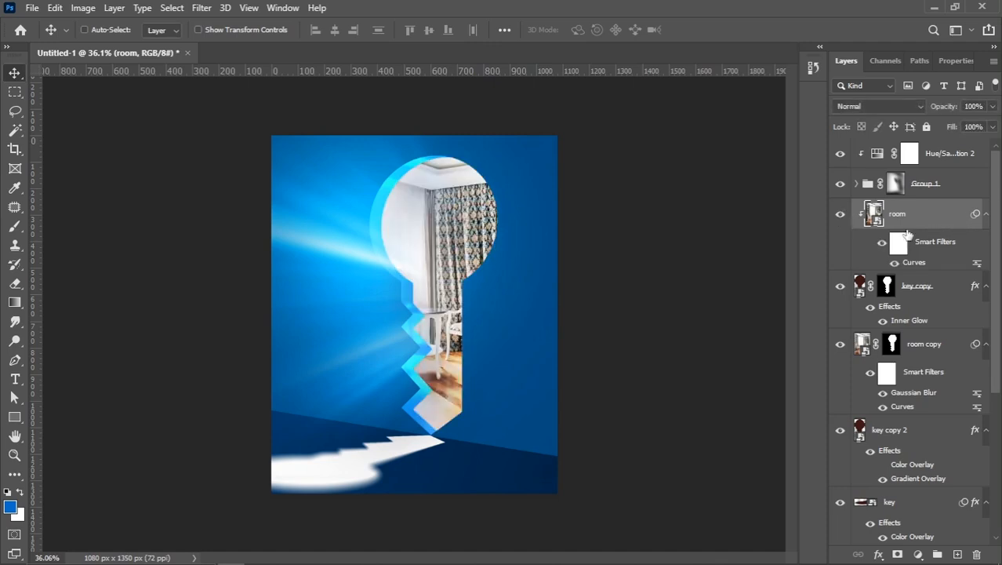
left_click(258, 554)
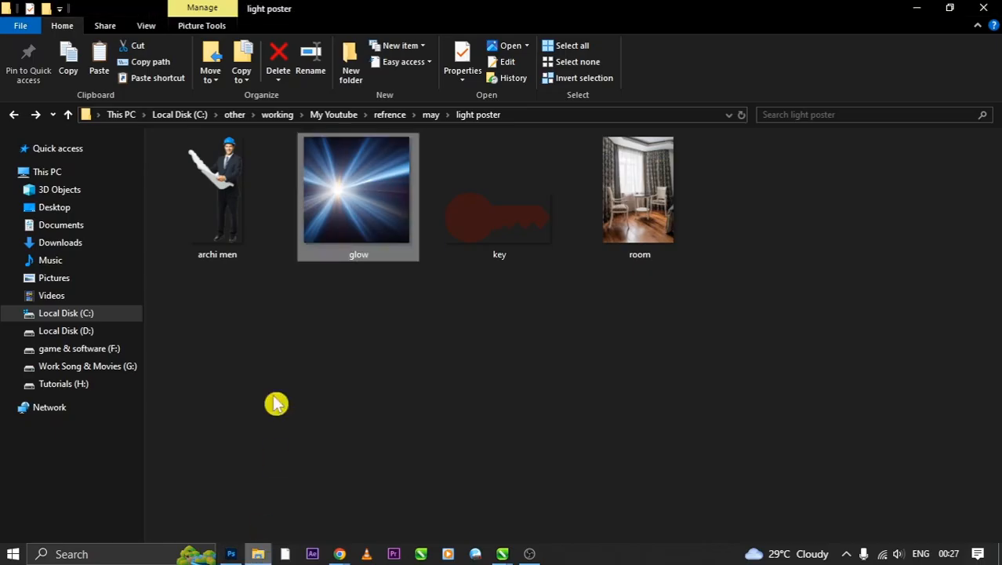
left_click_drag(217, 195, 252, 305)
key("alt+Tab")
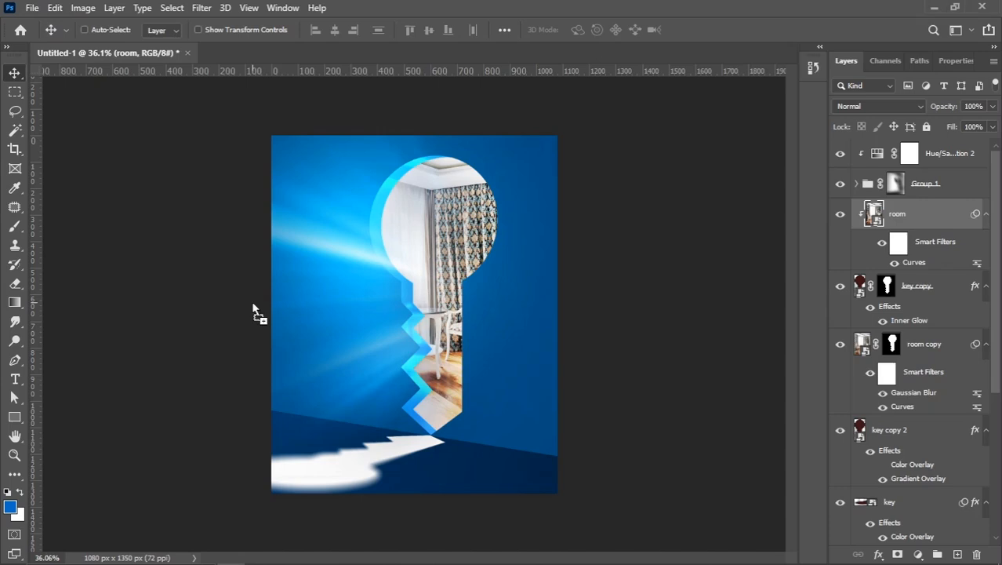
Step: Enlarge the placed man to about 421% and stand him on the floor light beside the key's jagged edge
left_click_drag(370, 342, 351, 438)
left_click_drag(406, 418, 367, 436)
left_click_drag(349, 309, 368, 256)
left_click_drag(376, 346, 368, 347)
key("shift+Left")
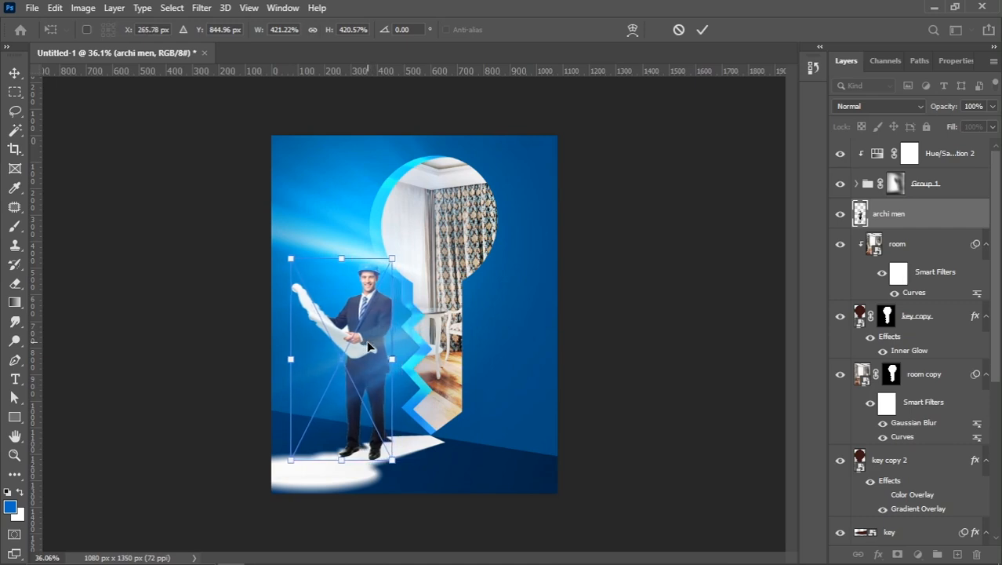
Step: Shrink the man slightly, shift him closer to the key with his feet on the floor light, and apply the transformation
left_click_drag(341, 262, 346, 270)
key("shift+Up")
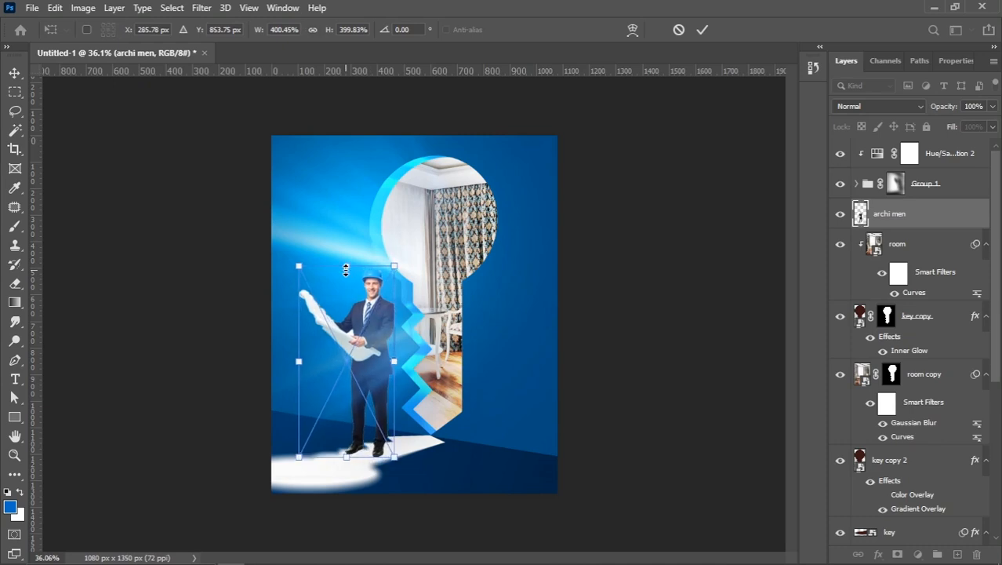
key("shift+Right")
key("shift+Right")
key("shift+Right")
key("shift+Right")
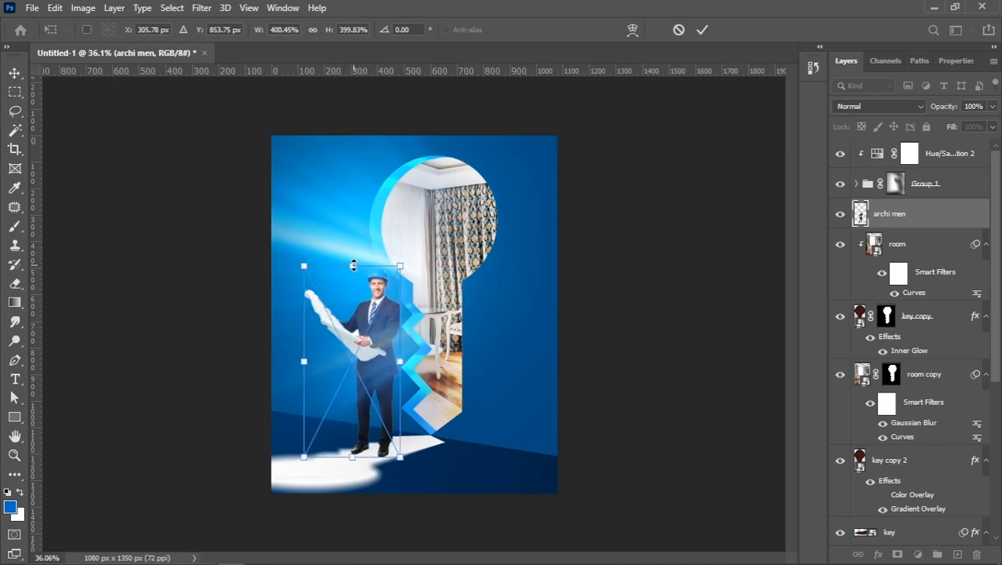
left_click_drag(353, 265, 315, 280)
key("Return")
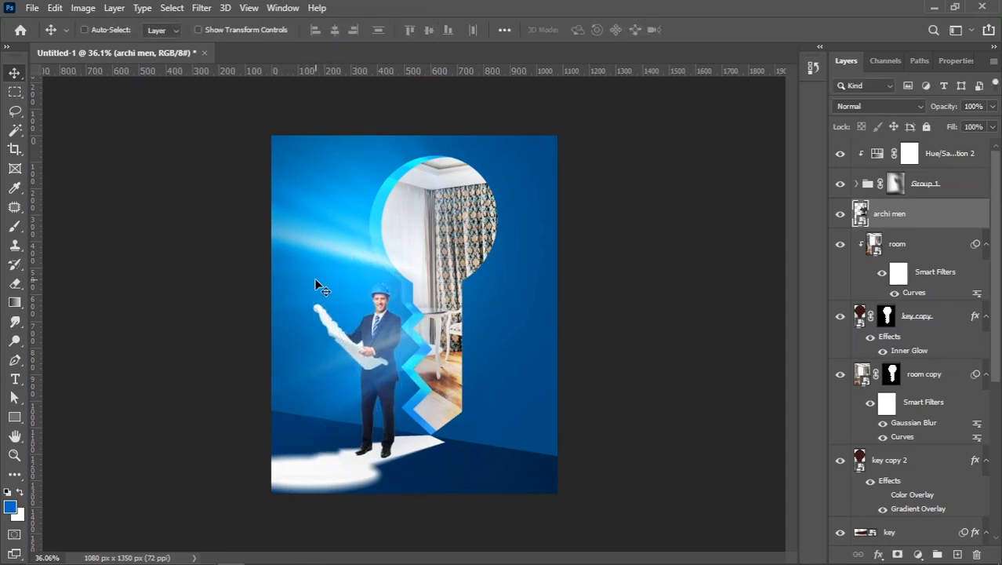
Step: Load the man's outline as a selection from the archi men layer and make the Group 1 mask active
scroll(408, 459, "up", 2)
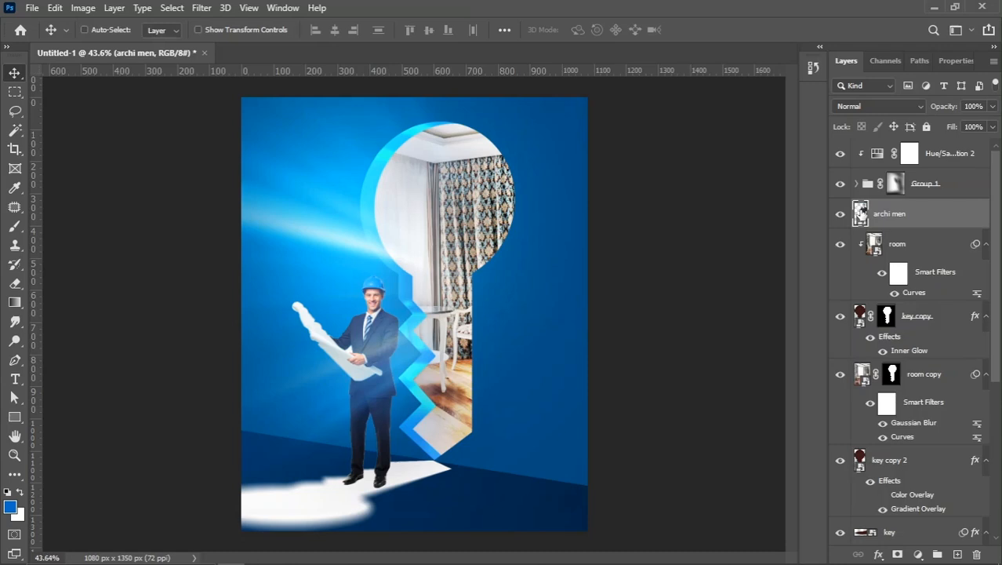
right_click(861, 212)
left_click(833, 253)
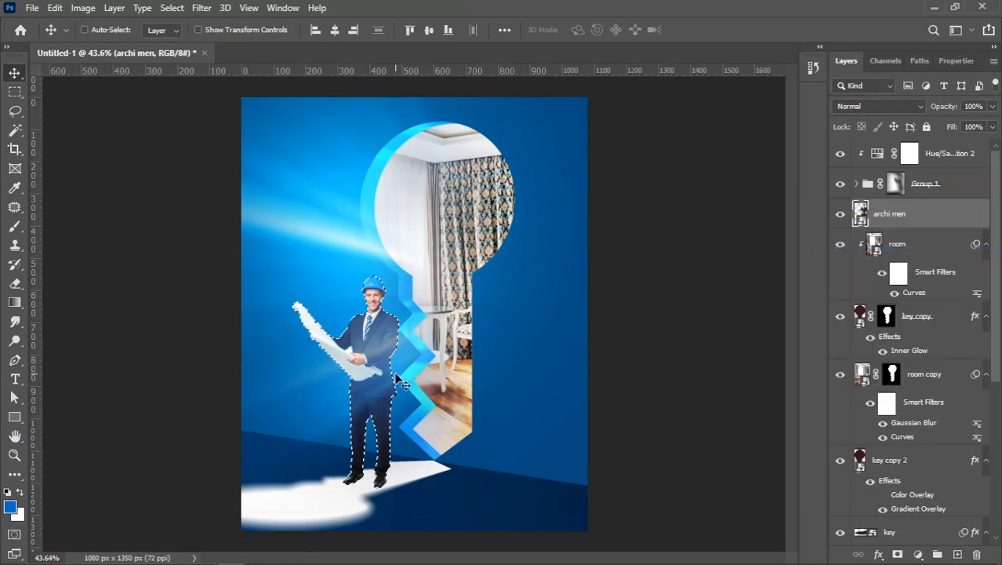
left_click(840, 184)
left_click(840, 184)
left_click(896, 185)
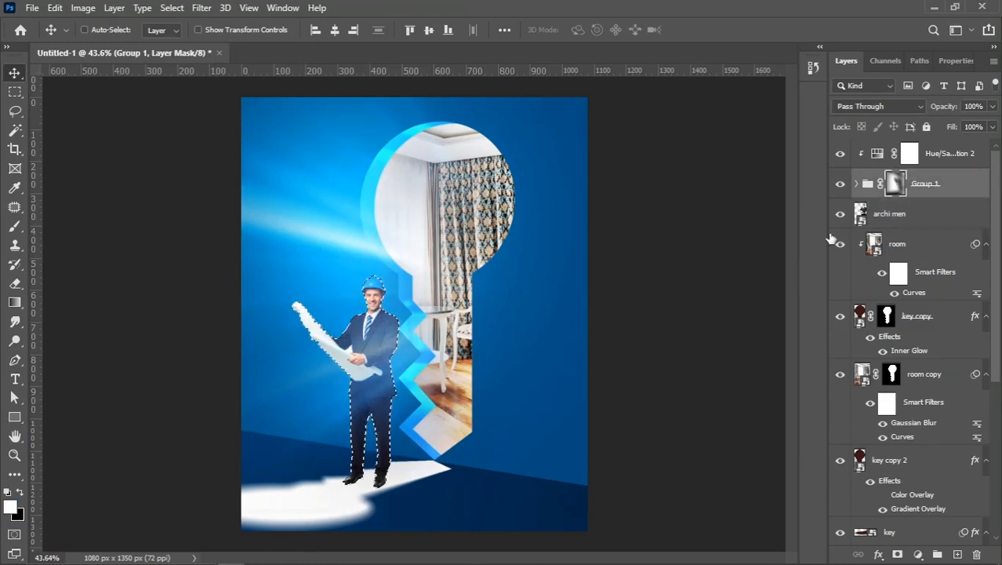
Step: Erase the glow over the selected man on the Group 1 mask, using Eraser sizes up to 175 px, and deselect
left_click(16, 284)
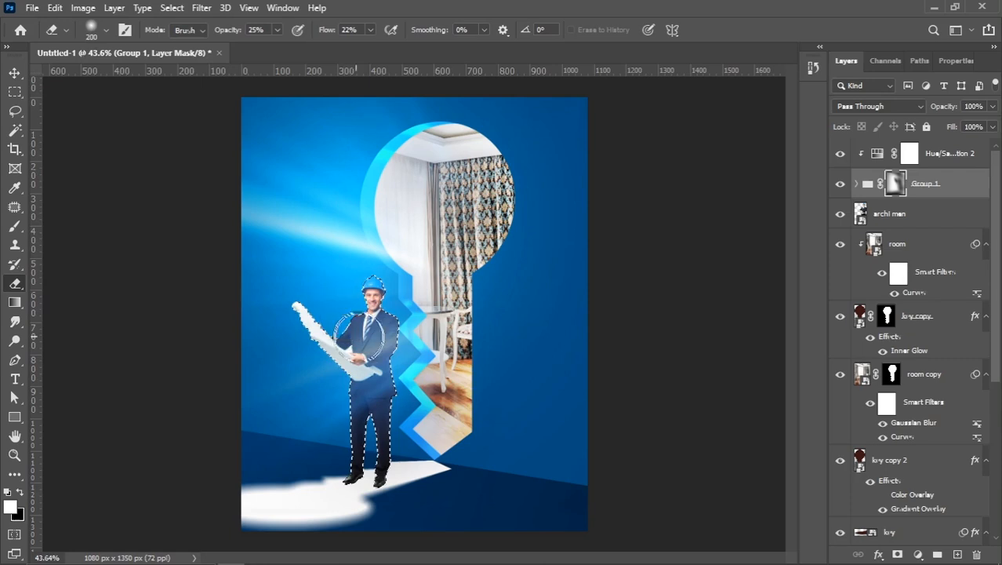
key("bracketleft")
scroll(395, 377, "up", 2)
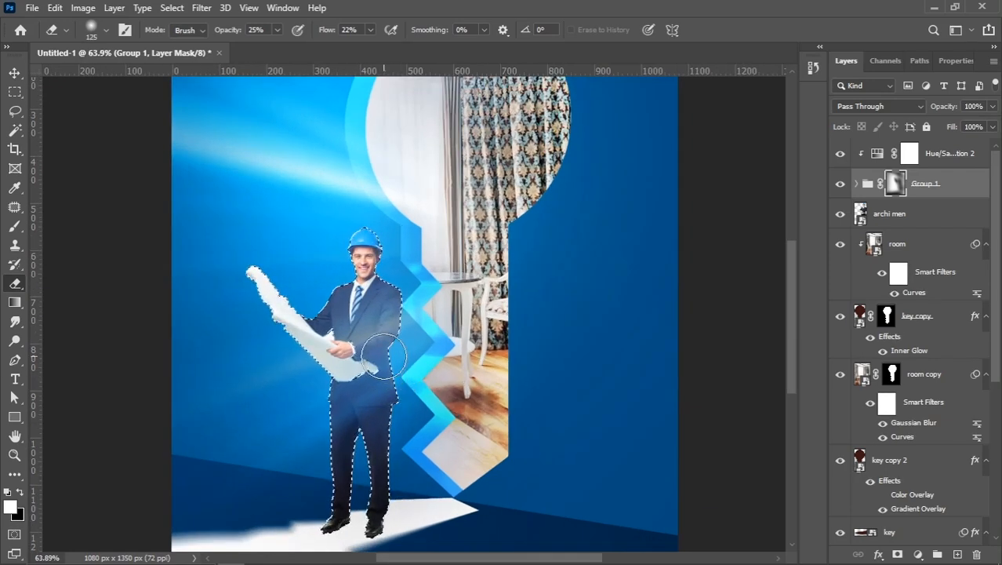
key("bracketleft")
key("bracketright")
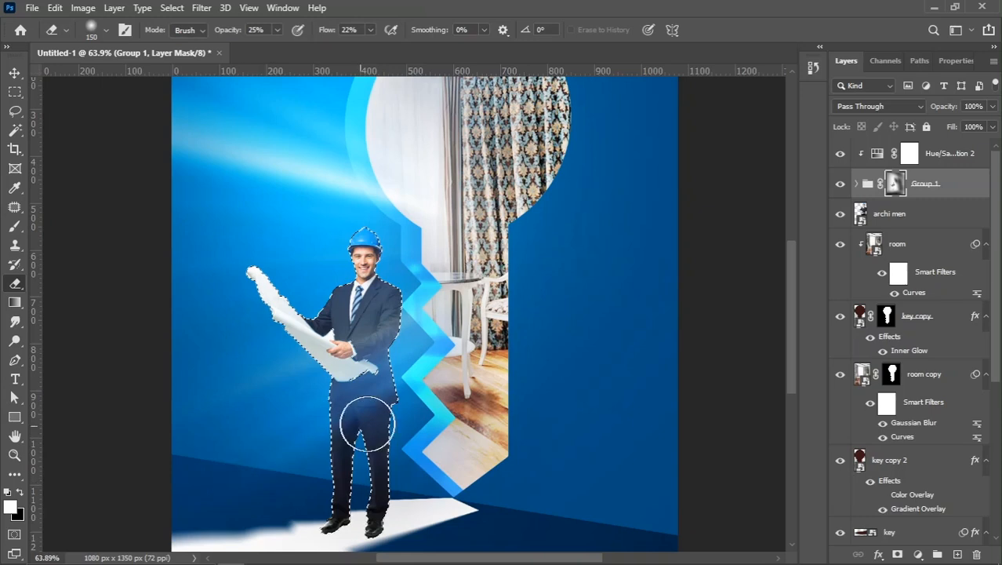
key("bracketright")
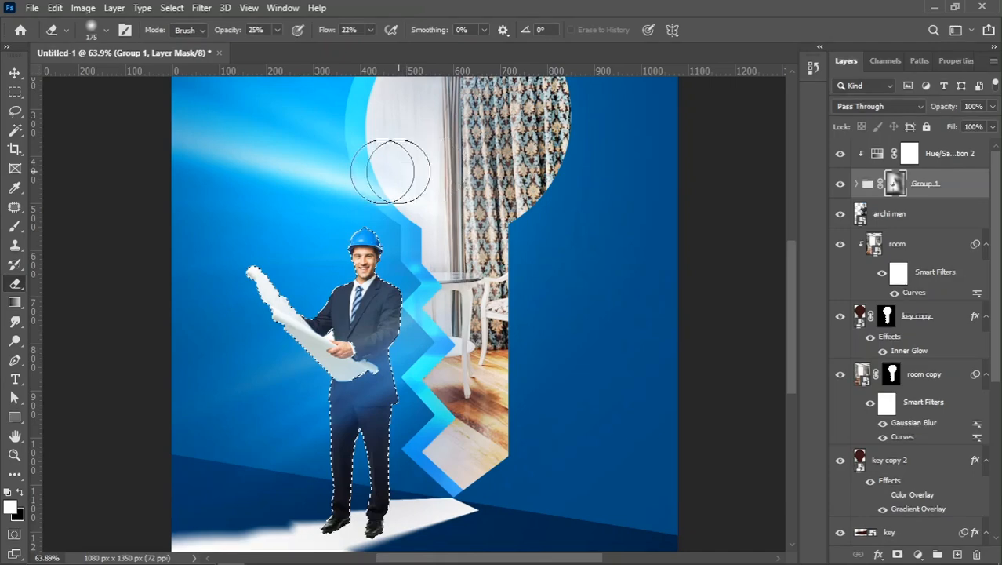
scroll(339, 247, "down", 1)
left_click(202, 9)
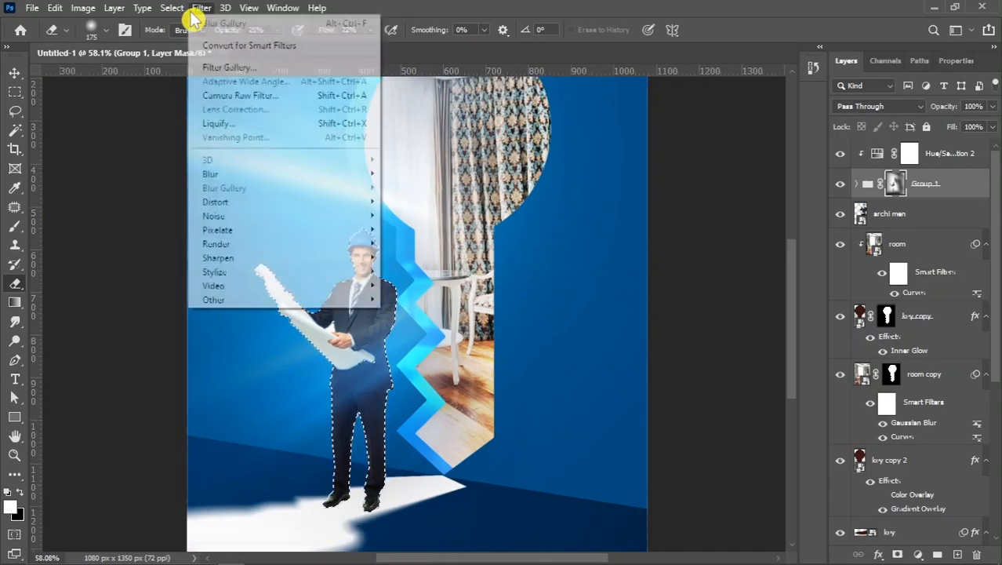
mouse_move(174, 9)
left_click(200, 39)
scroll(259, 157, "down", 4)
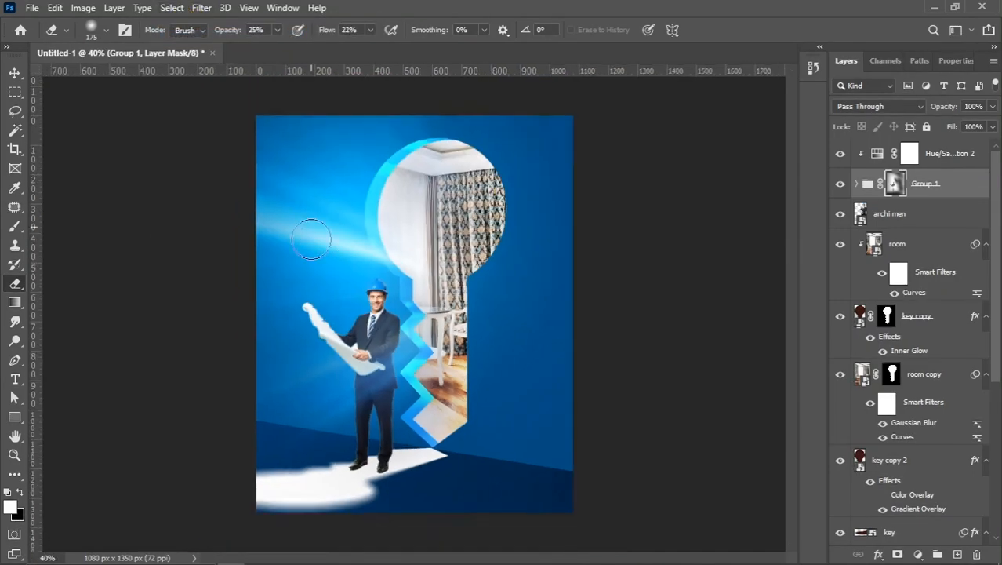
Step: Examine how the man blends with the key, the light rays and the floor light
left_click(14, 79)
scroll(439, 303, "up", 2)
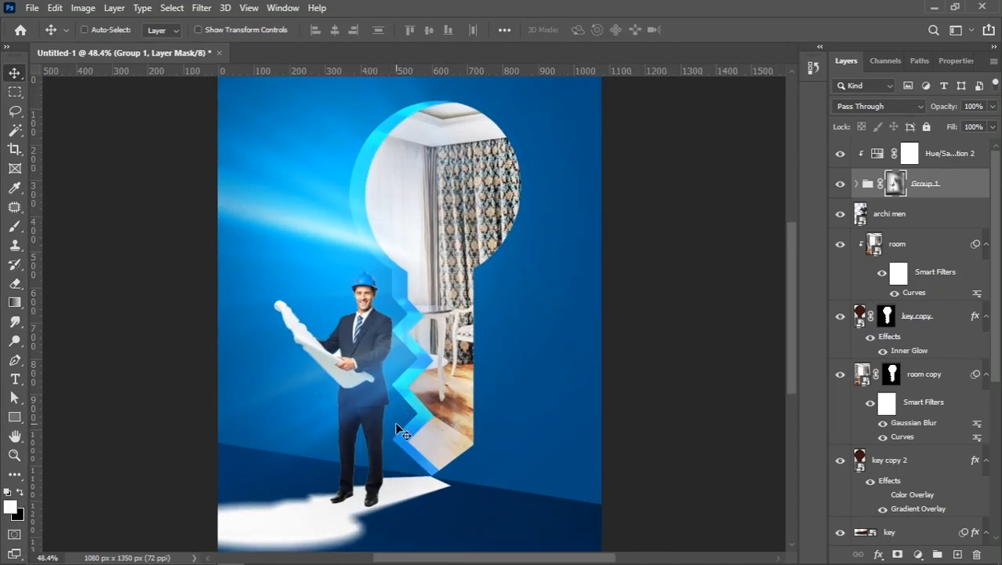
left_click_drag(396, 422, 400, 382)
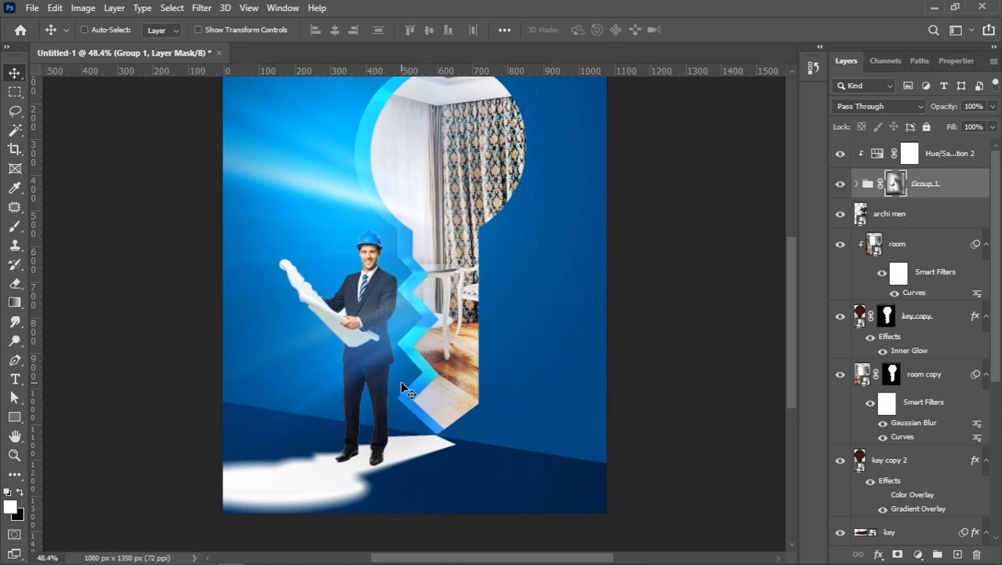
scroll(406, 399, "down", 3)
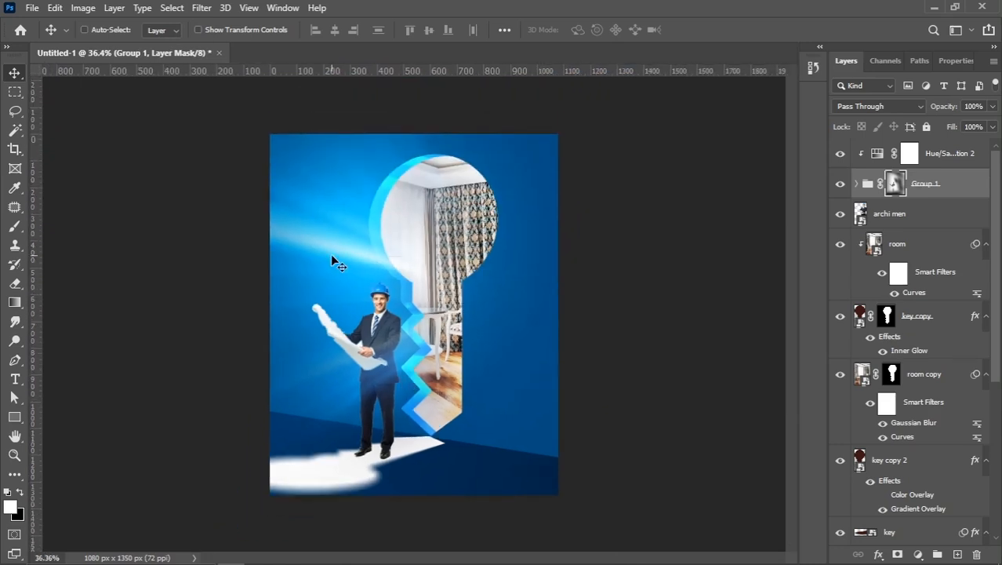
right_click(332, 255)
left_click(333, 242)
scroll(353, 373, "down", 2)
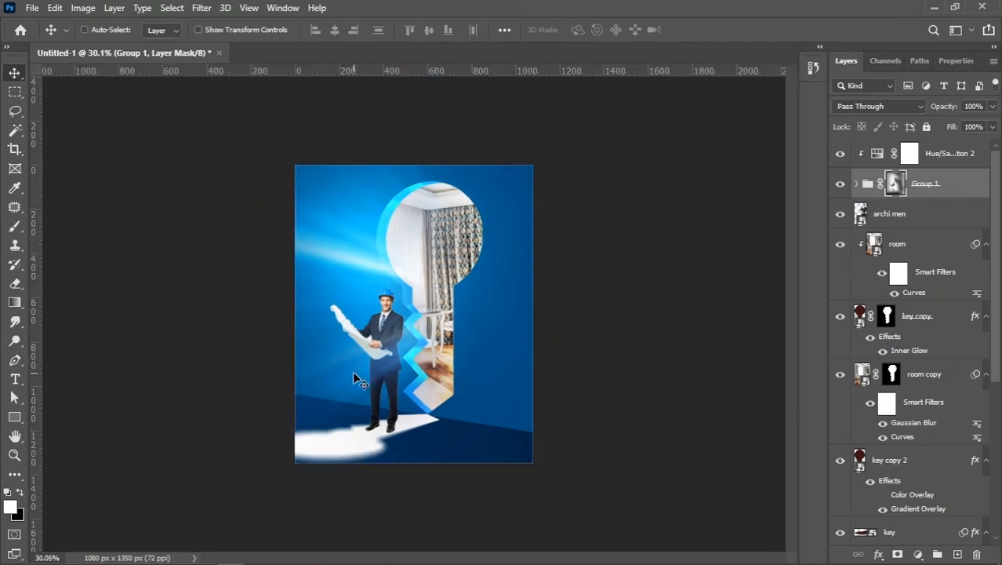
scroll(363, 351, "up", 2)
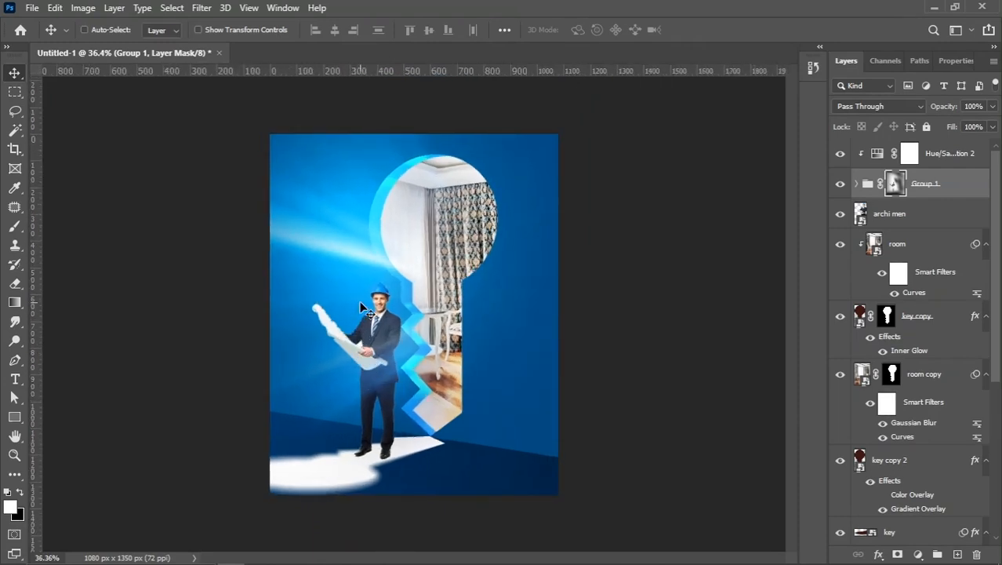
scroll(363, 309, "up", 1)
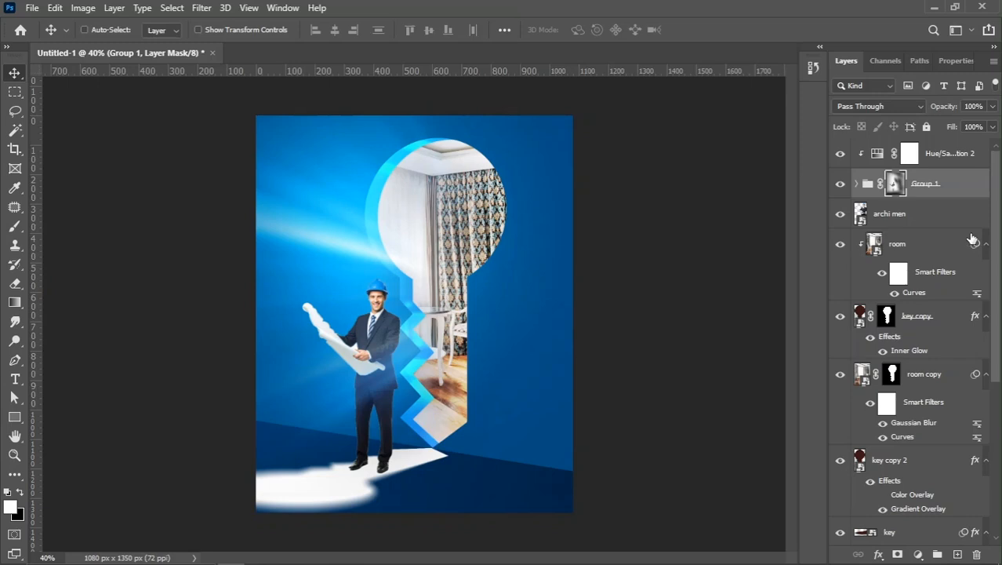
Step: Duplicate the archi men layer and rasterize the lower original
left_click_drag(884, 221, 959, 554)
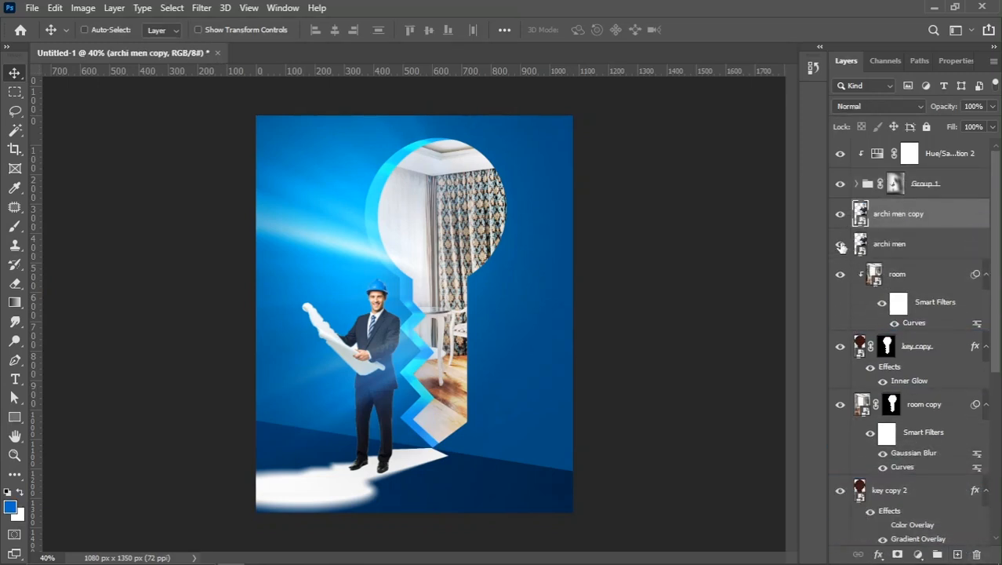
left_click(903, 247)
right_click(942, 247)
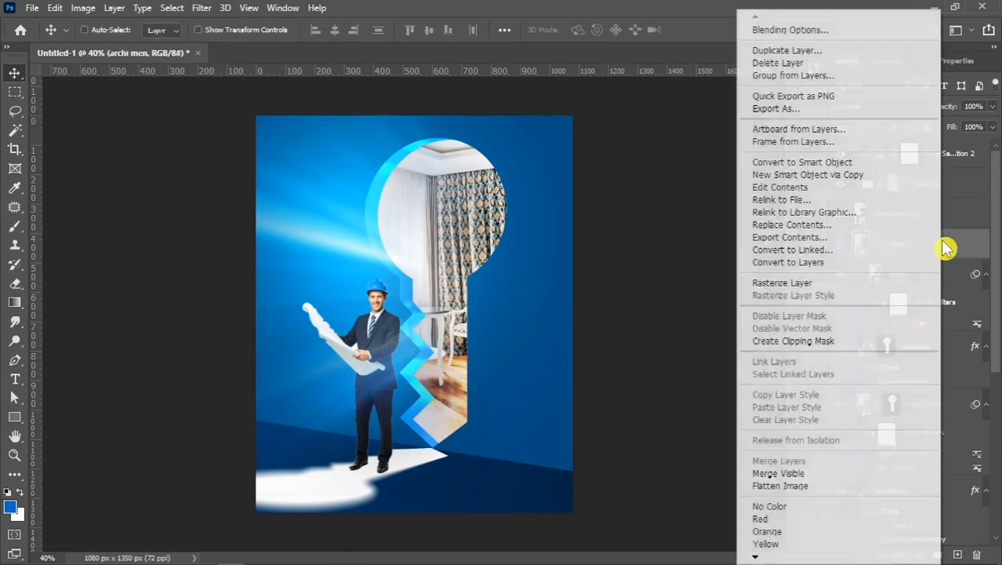
left_click(894, 281)
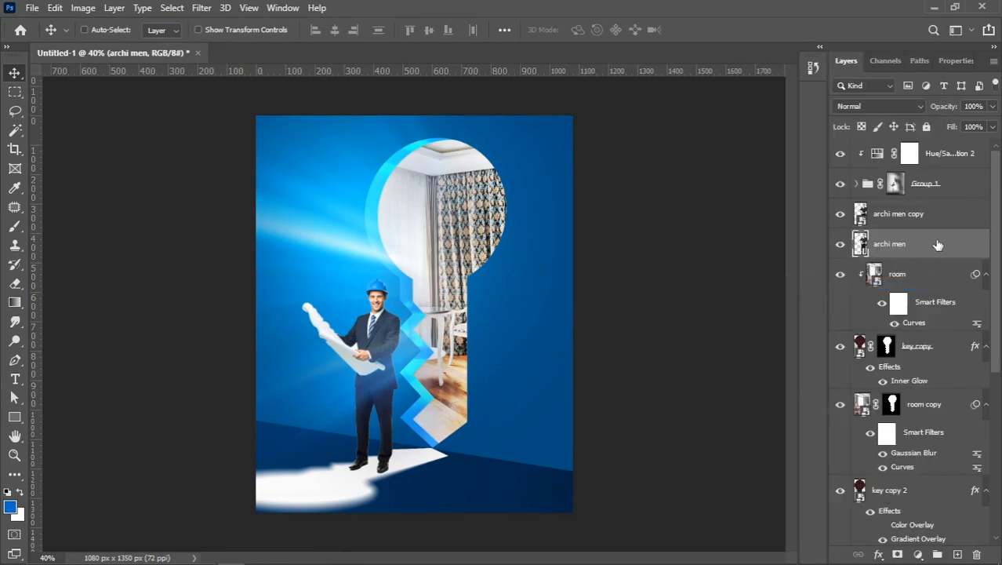
Step: Turn the lower archi men layer into a black silhouette with Levels by lowering its white input and white output levels to the minimum
left_click(82, 10)
mouse_move(94, 47)
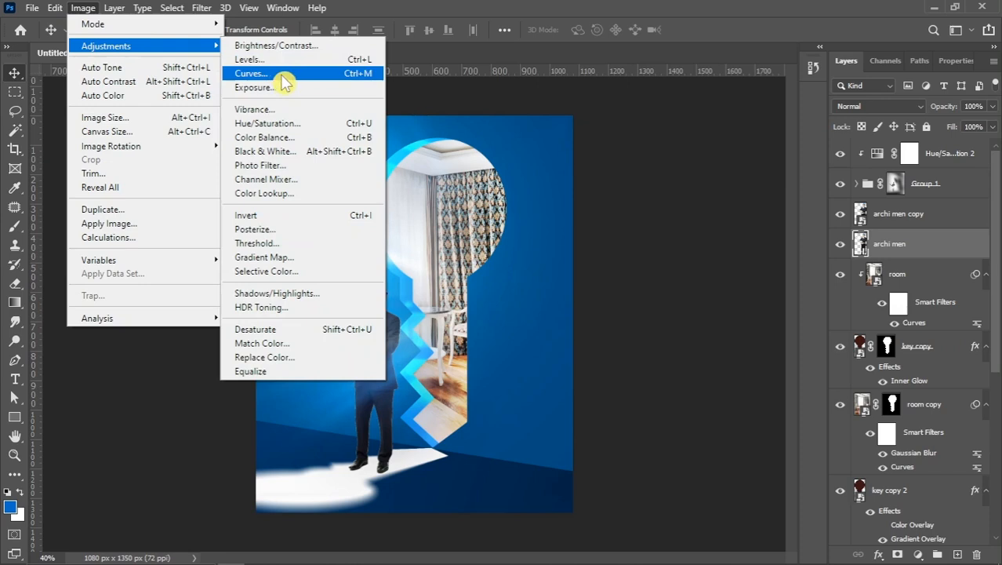
left_click(250, 59)
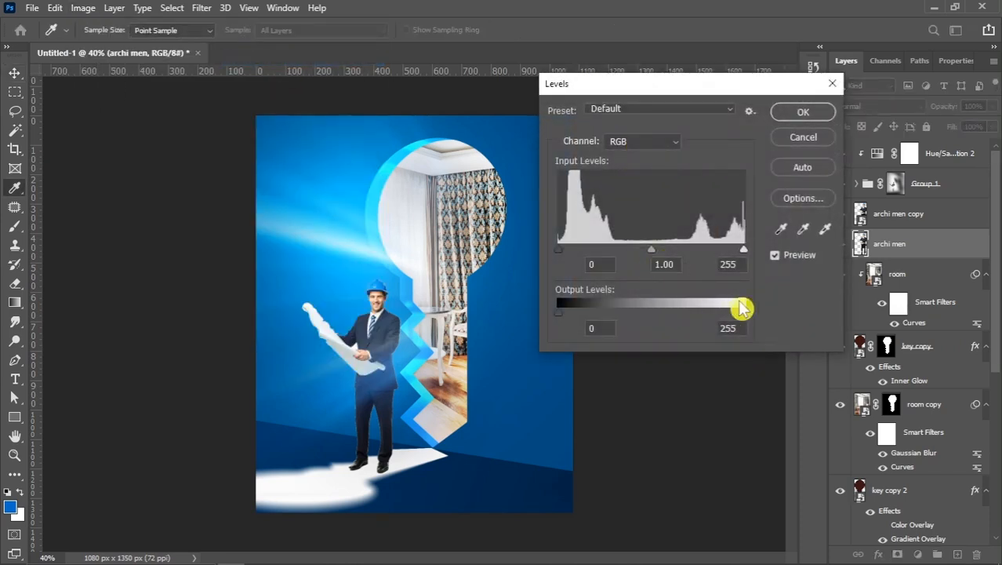
left_click_drag(742, 250, 522, 264)
left_click_drag(743, 312, 542, 333)
left_click(804, 112)
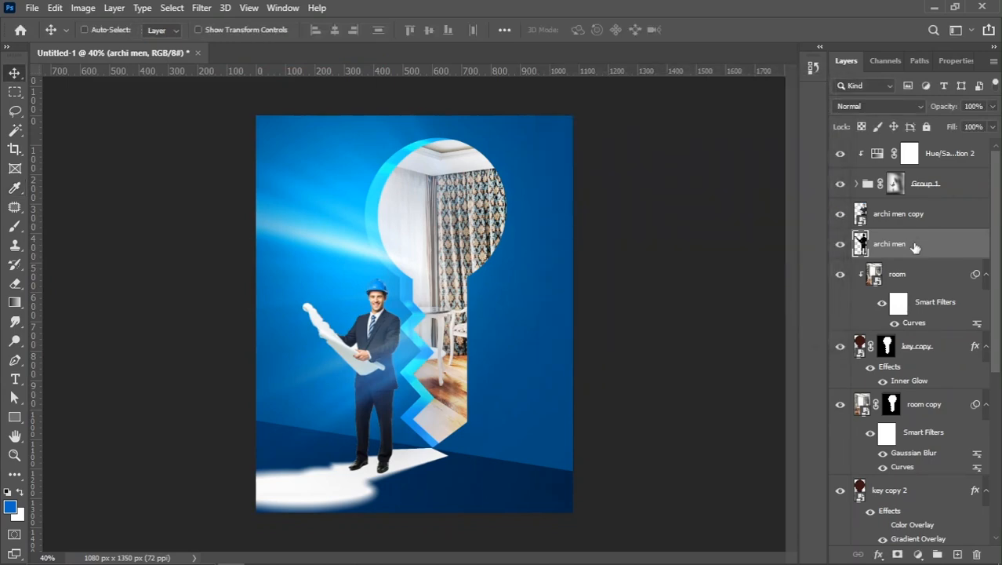
Step: Distort the black silhouette into a flipped, flattened shadow running from the man's shoes across the white floor light
key("ctrl+t")
right_click(370, 317)
left_click(412, 112)
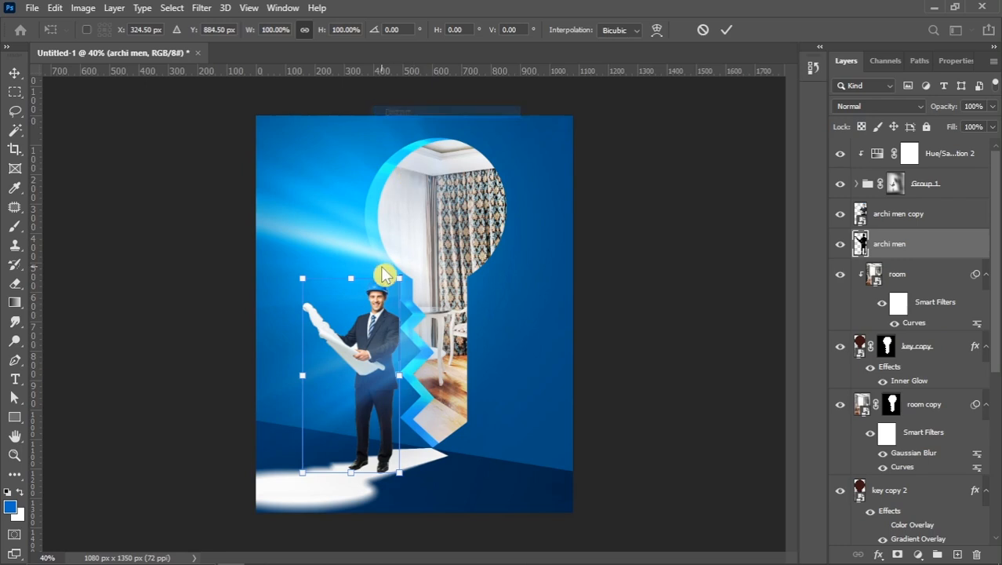
left_click_drag(352, 280, 367, 409)
scroll(333, 502, "up", 5)
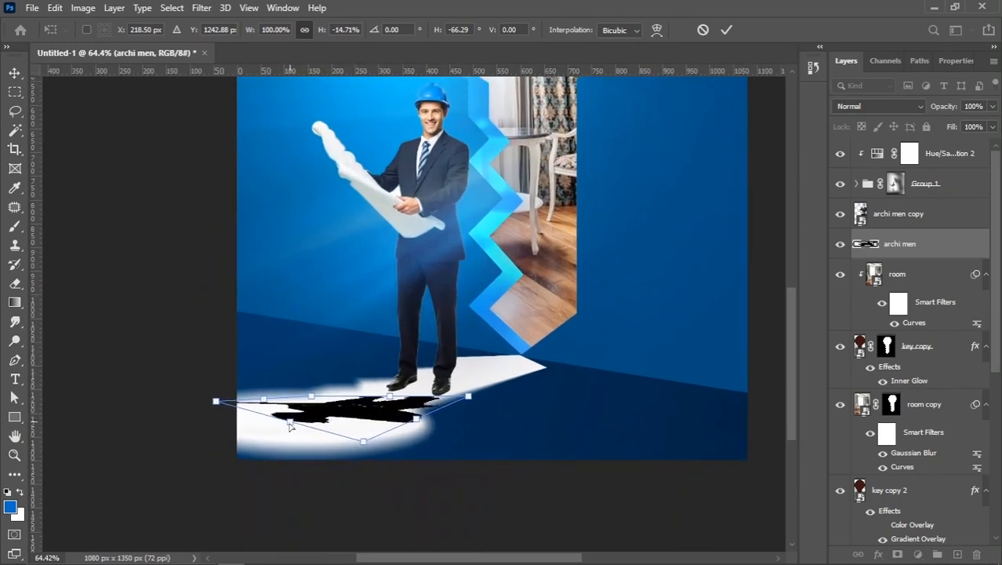
left_click_drag(217, 405, 247, 418)
left_click_drag(322, 436, 321, 448)
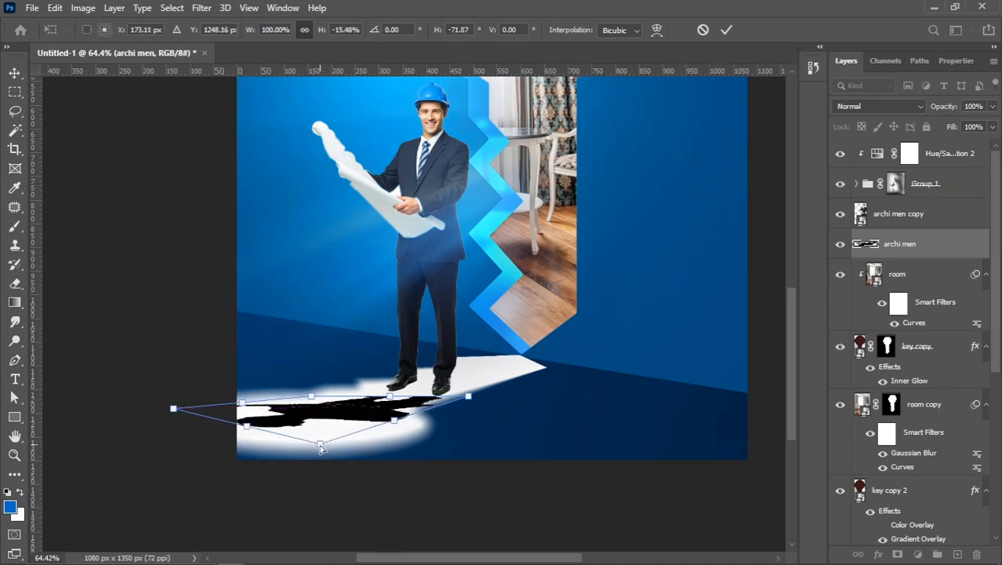
left_click_drag(471, 399, 477, 395)
left_click_drag(394, 398, 405, 387)
left_click_drag(486, 383, 448, 402)
Step: Warp the lower edge of the floor shadow into a slight curve and apply the transformation
right_click(396, 396)
left_click(437, 227)
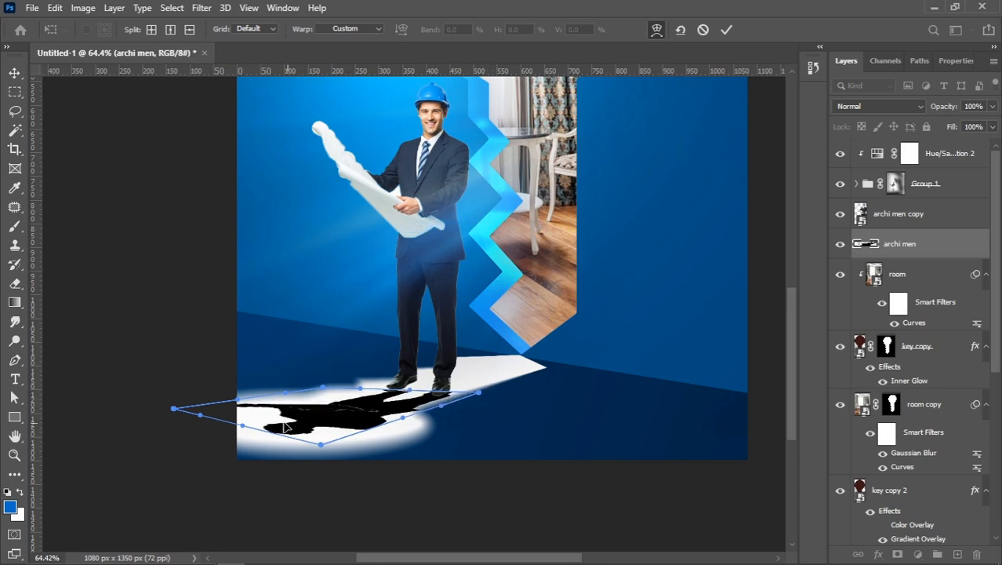
left_click_drag(237, 416, 247, 430)
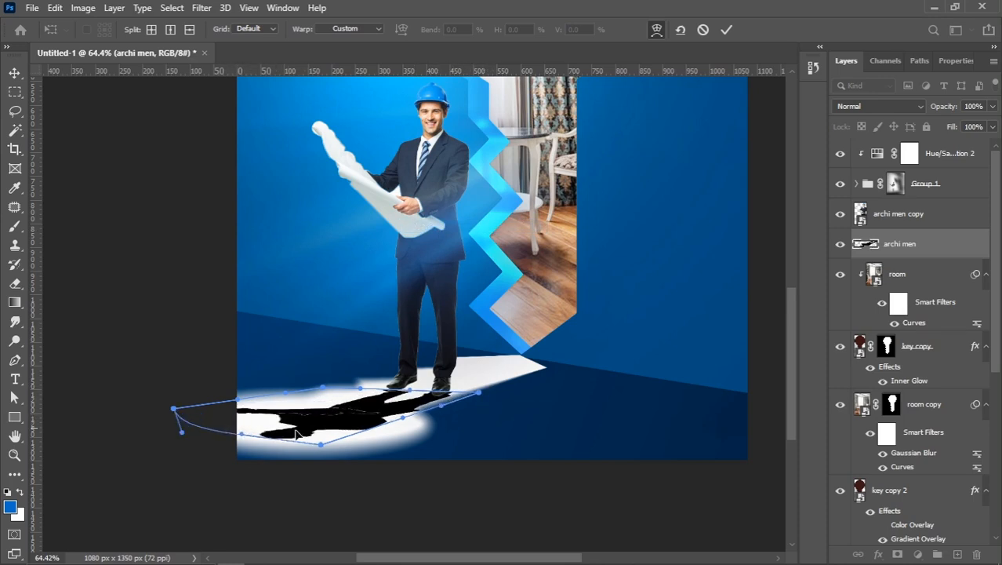
left_click_drag(322, 444, 317, 440)
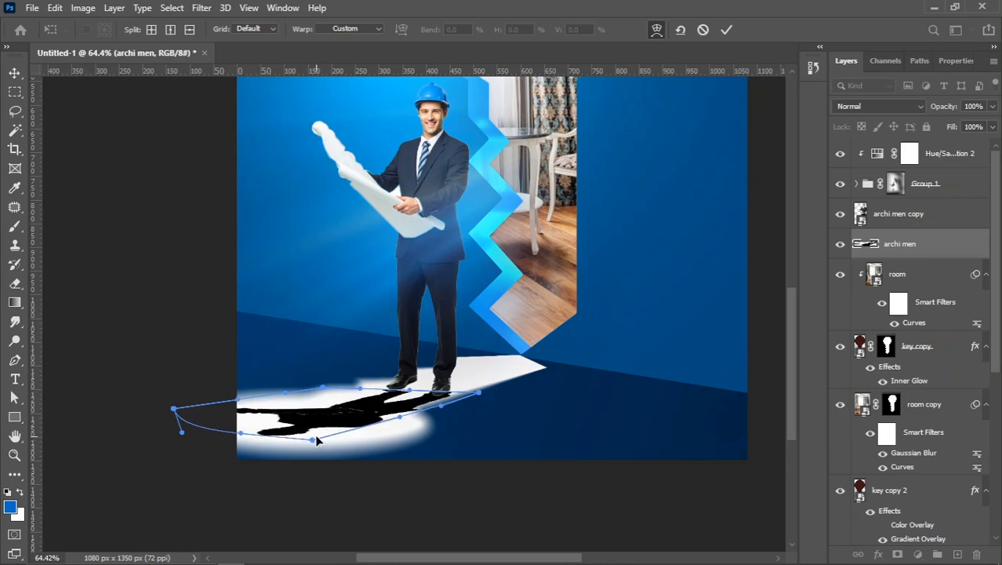
key("Return")
Step: Add a Color Overlay to the archi men shadow in the dark blue sampled from the floor, in Normal mode at 99% opacity
scroll(371, 373, "down", 2)
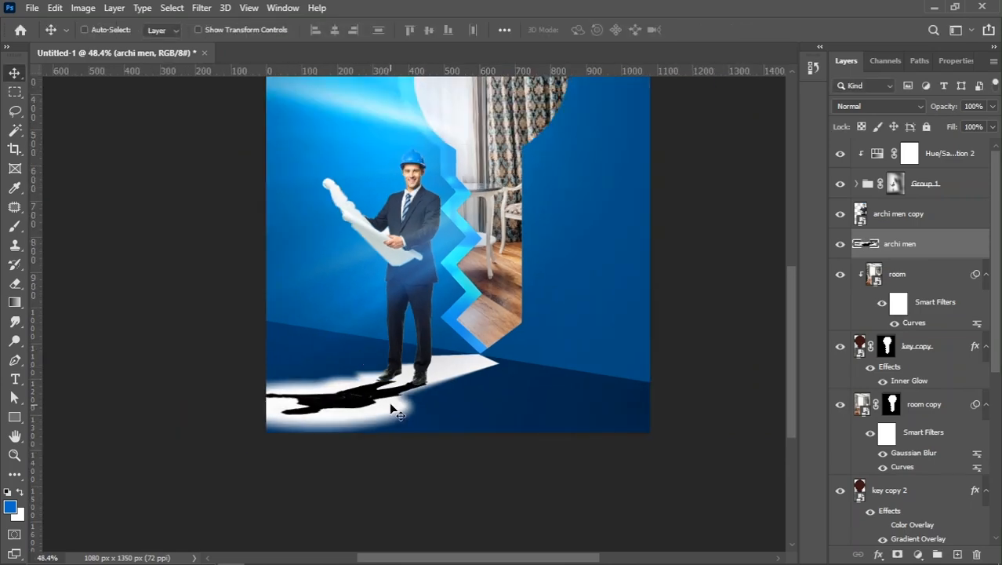
scroll(392, 406, "up", 5)
key("ctrl")
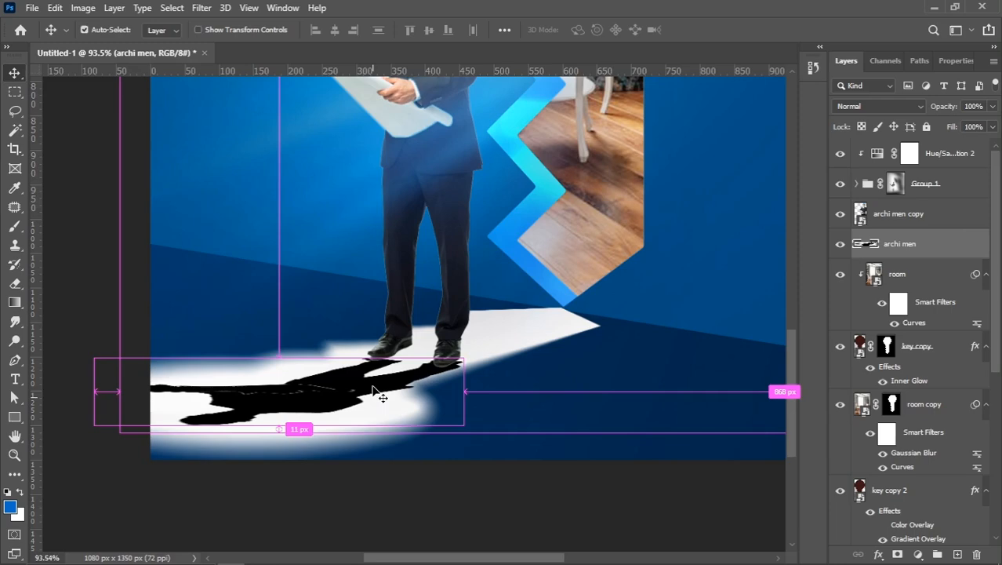
scroll(379, 397, "down", 3)
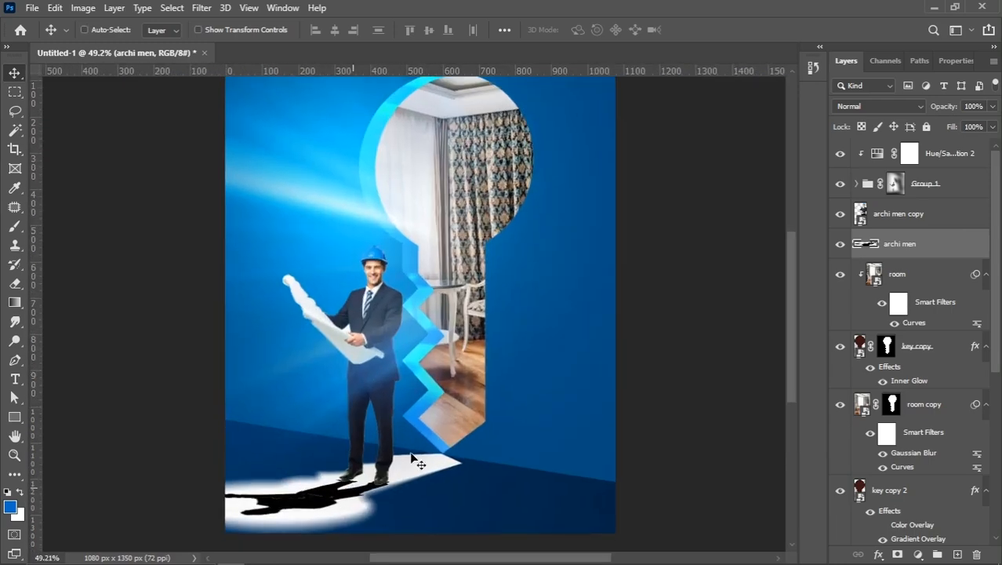
double_click(905, 248)
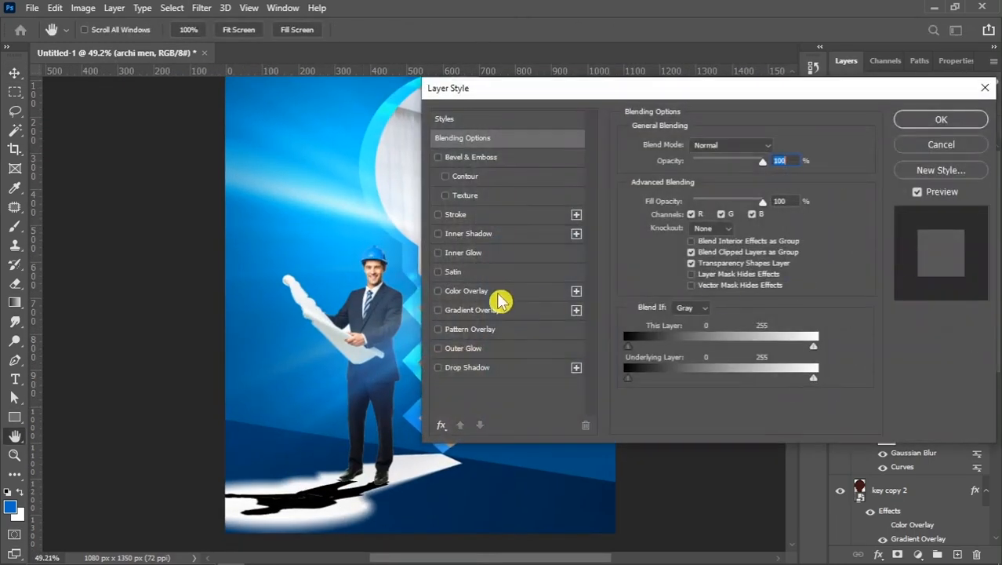
left_click(501, 292)
left_click(780, 152)
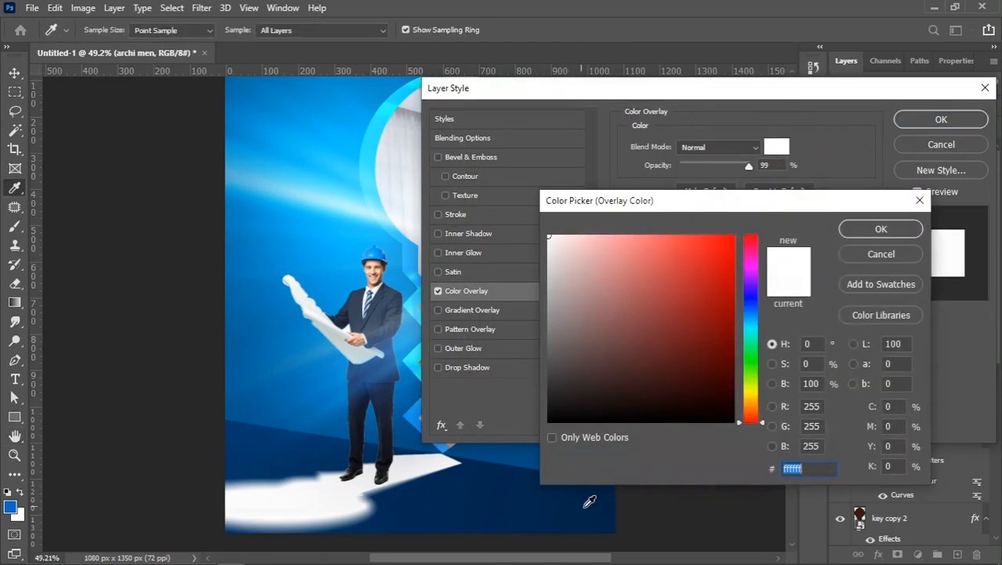
left_click(594, 506)
left_click(871, 229)
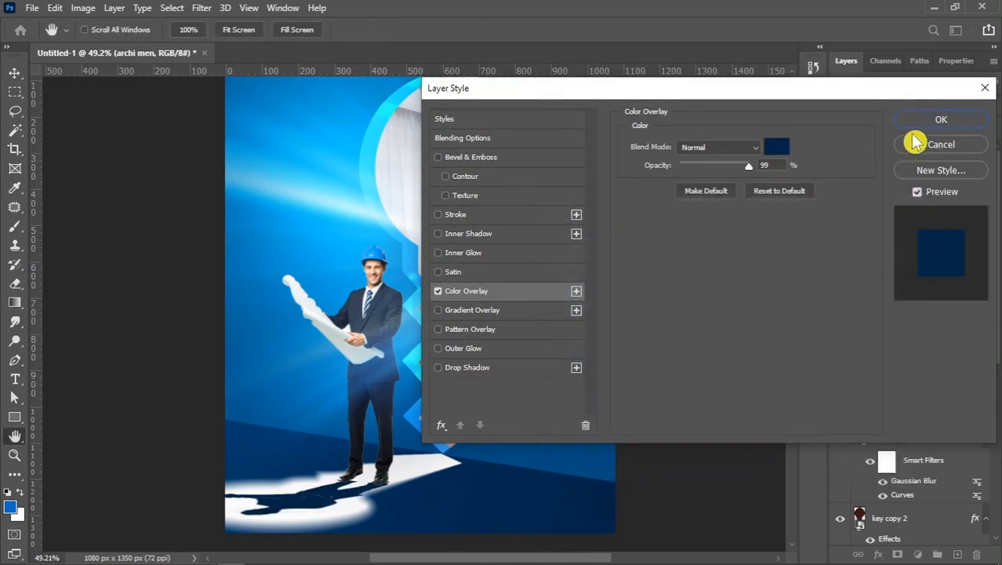
left_click(937, 120)
scroll(392, 375, "down", 1)
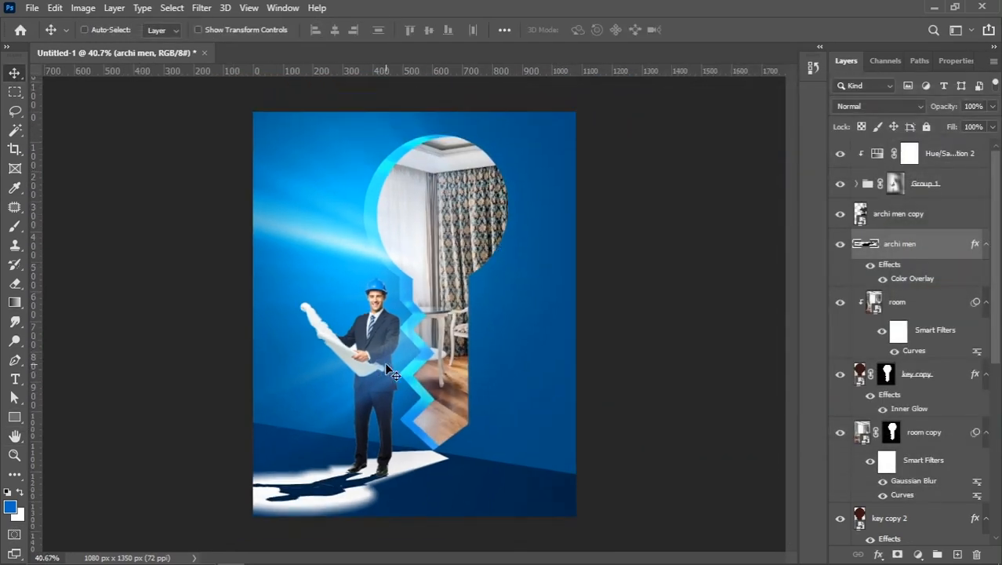
Step: Convert the archi men shadow layer to a smart object and soften it with a 3.2 px Gaussian Blur
right_click(927, 250)
left_click(811, 206)
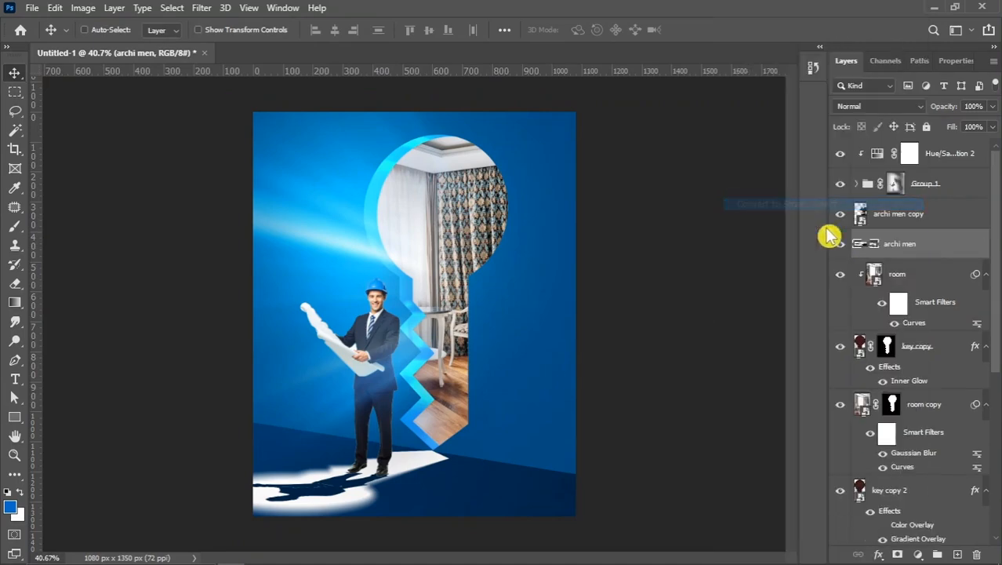
left_click(202, 8)
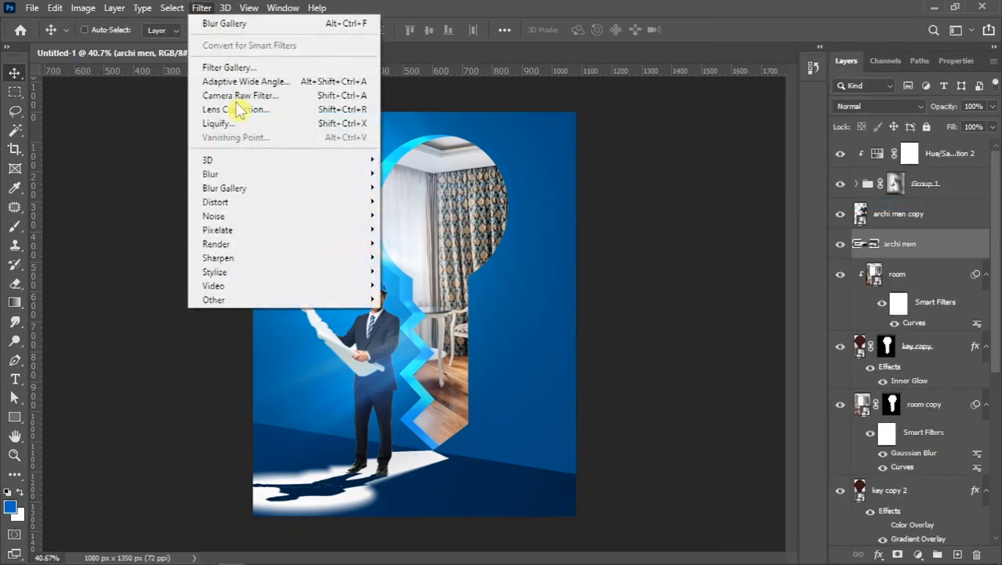
mouse_move(235, 174)
left_click(418, 228)
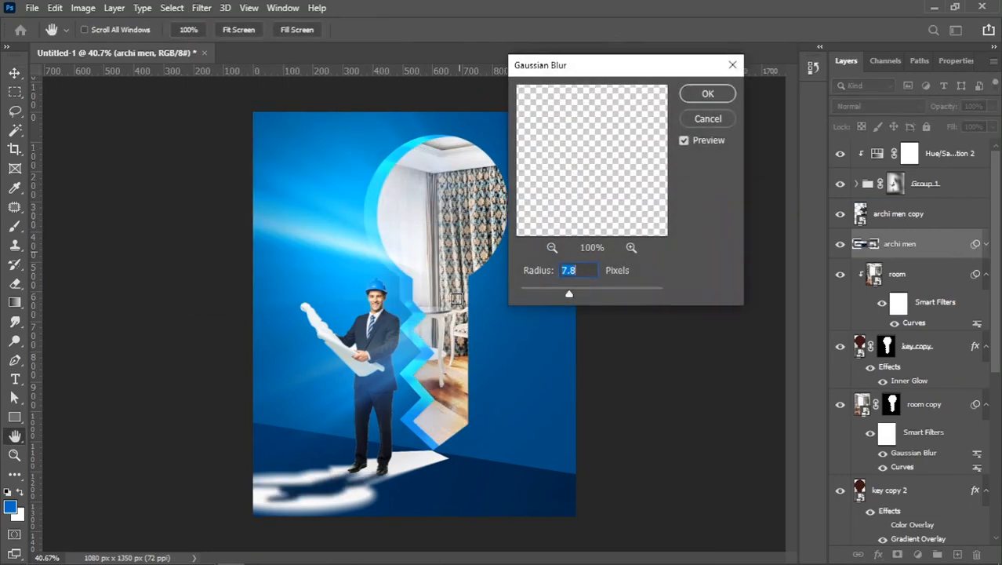
left_click(534, 292)
left_click_drag(533, 295, 550, 295)
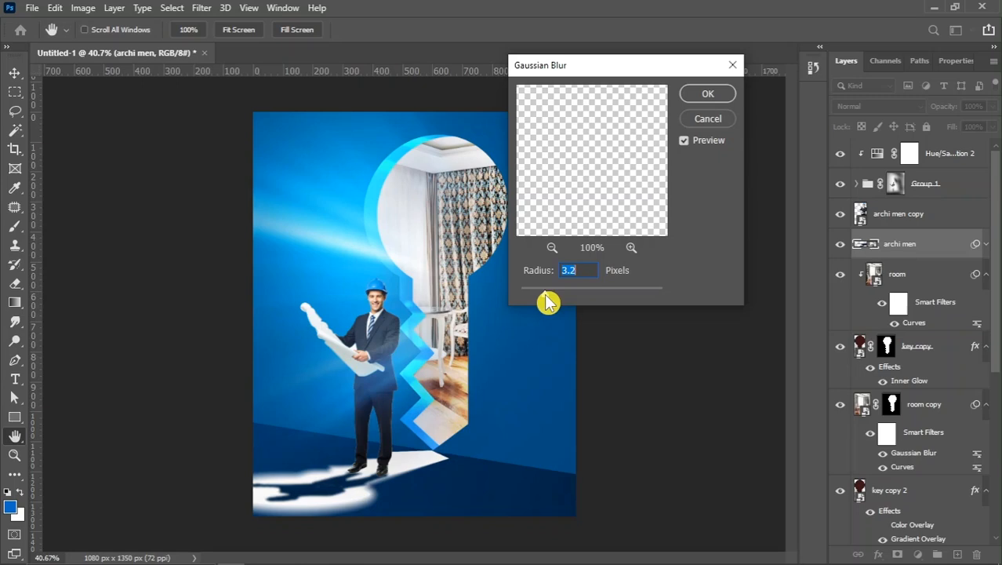
left_click(707, 94)
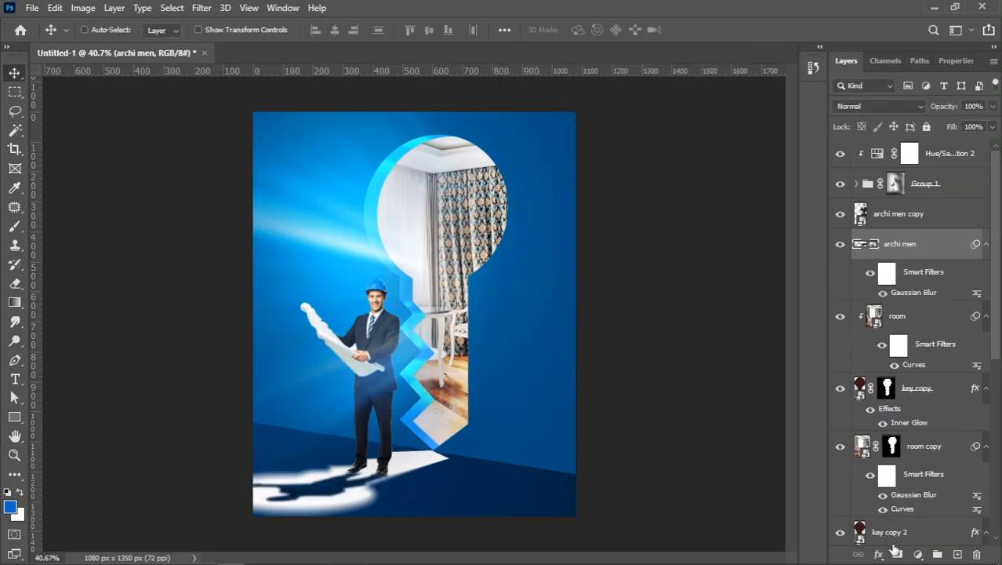
Step: Add a layer mask to the archi men shadow layer and enlarge the Eraser to 500 px
left_click(896, 554)
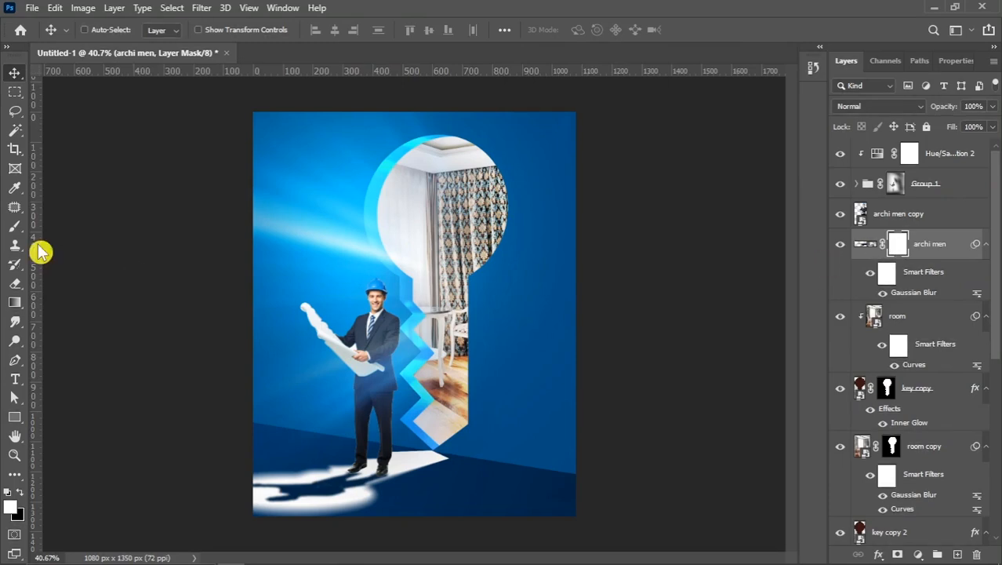
left_click(15, 283)
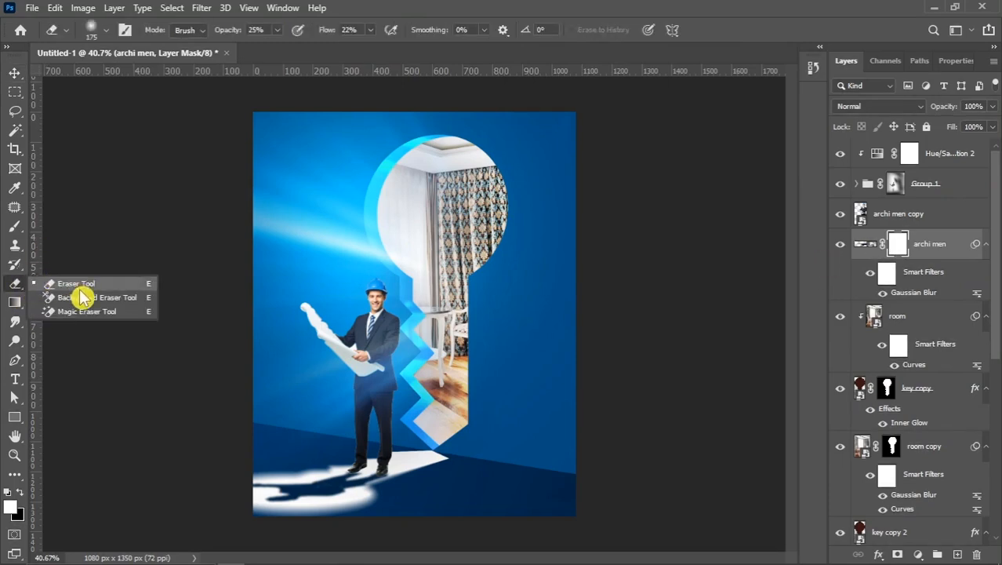
left_click(77, 284)
key("]")
key("]")
key("]")
key("]")
key("]")
key("]")
key("]")
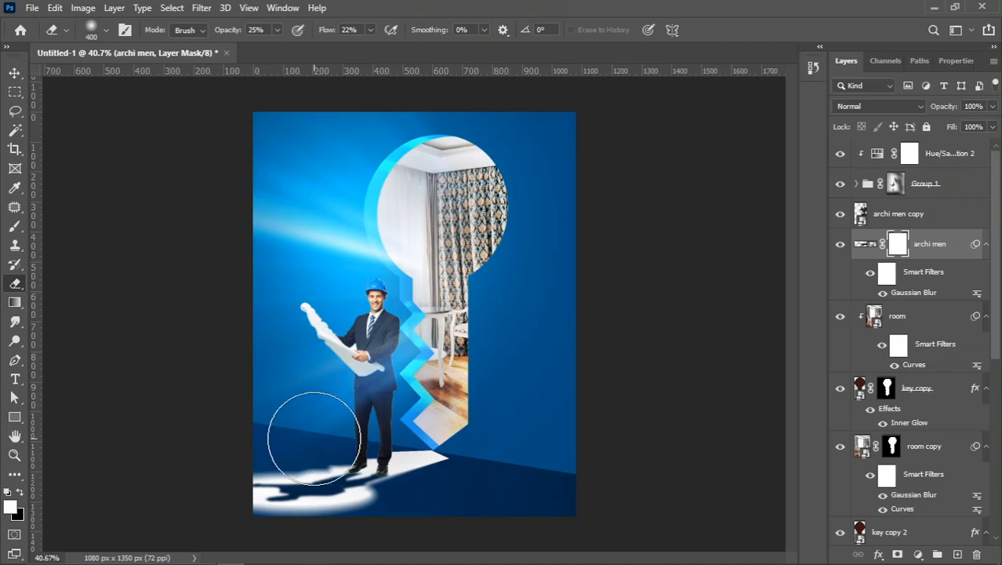
scroll(313, 337, "down", 2)
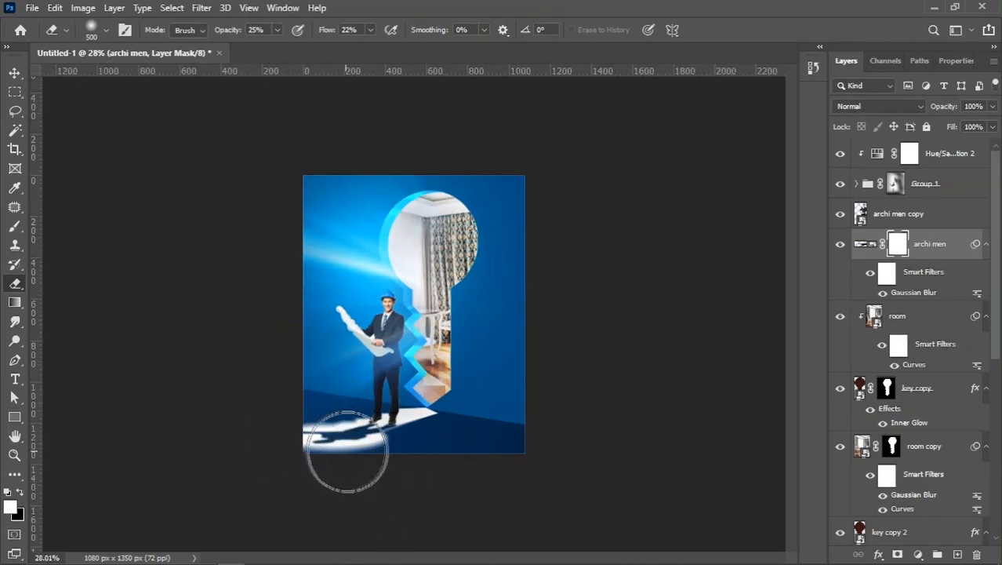
scroll(354, 493, "up", 2)
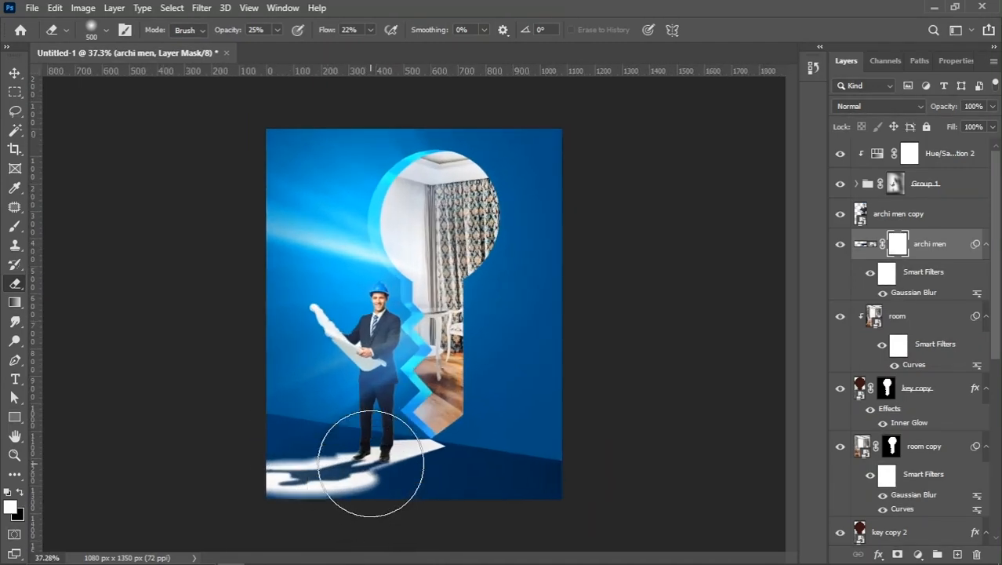
Step: Compare the poster with the floor shadow hidden and shown
left_click(839, 247)
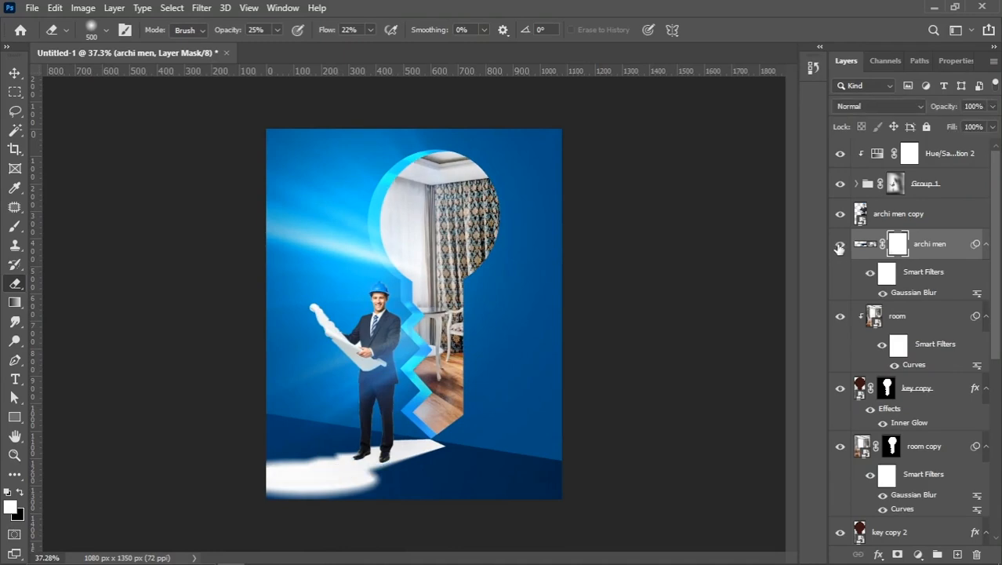
left_click(839, 247)
left_click(840, 247)
left_click(839, 247)
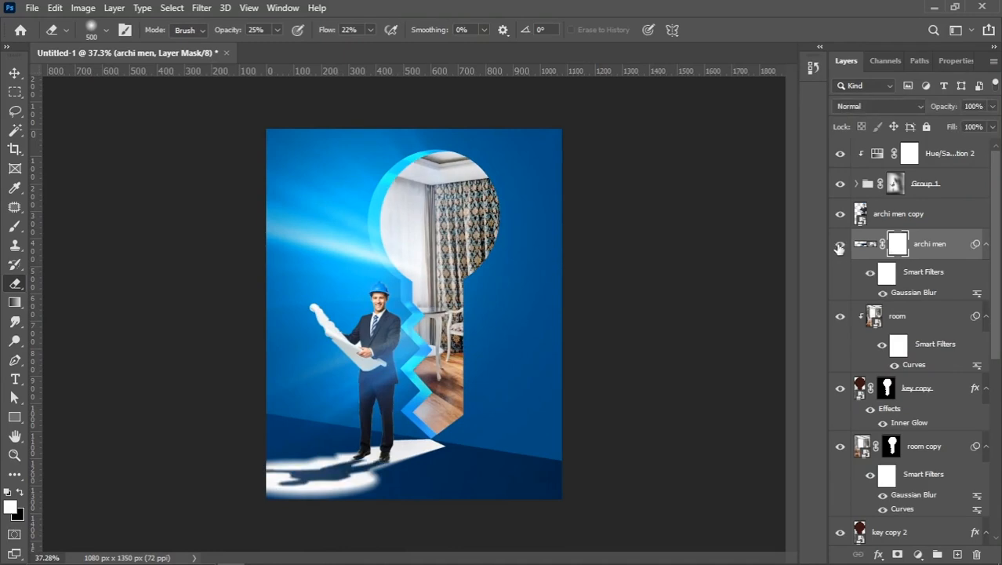
scroll(481, 449, "up", 2)
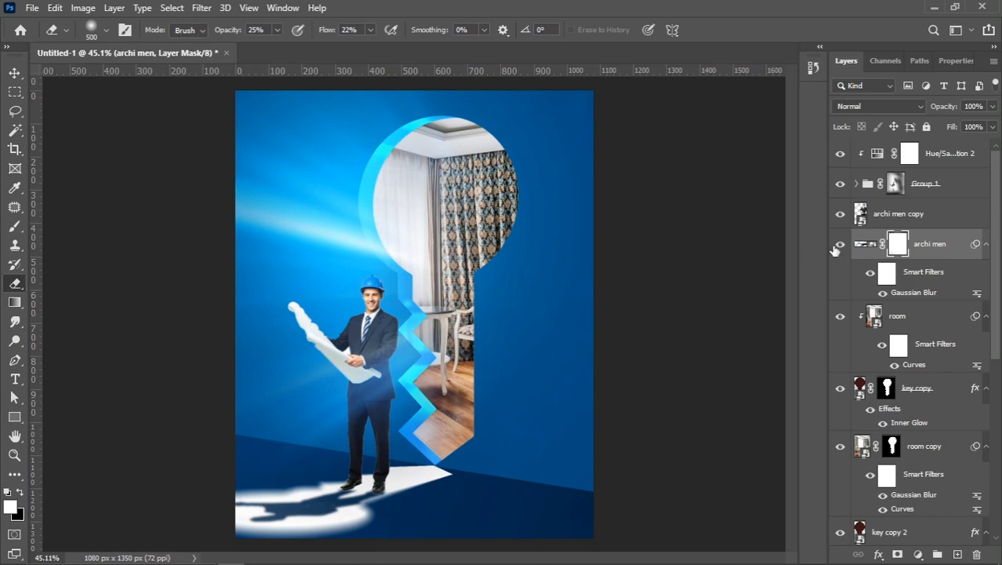
left_click(840, 245)
key("v")
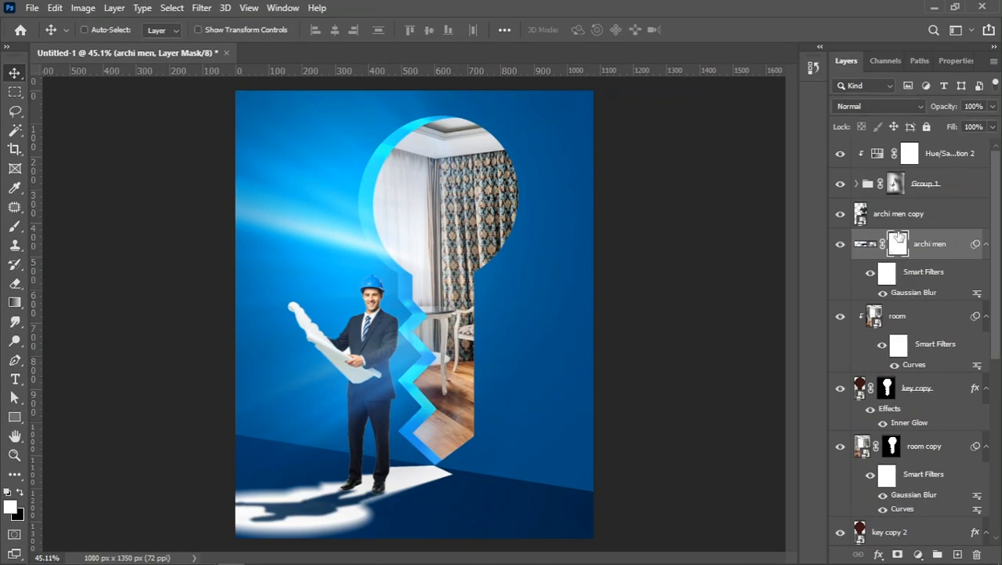
scroll(390, 335, "down", 3)
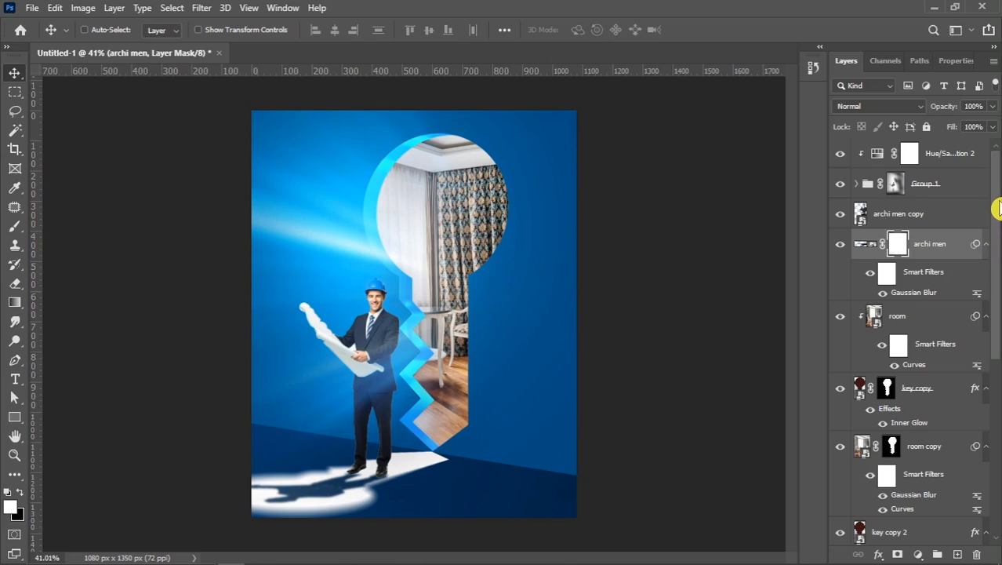
Step: Add a Levels adjustment layer above Hue/Saturation 2 with midtones 0.81 and white input 240, and compare the poster with and without it
left_click(944, 154)
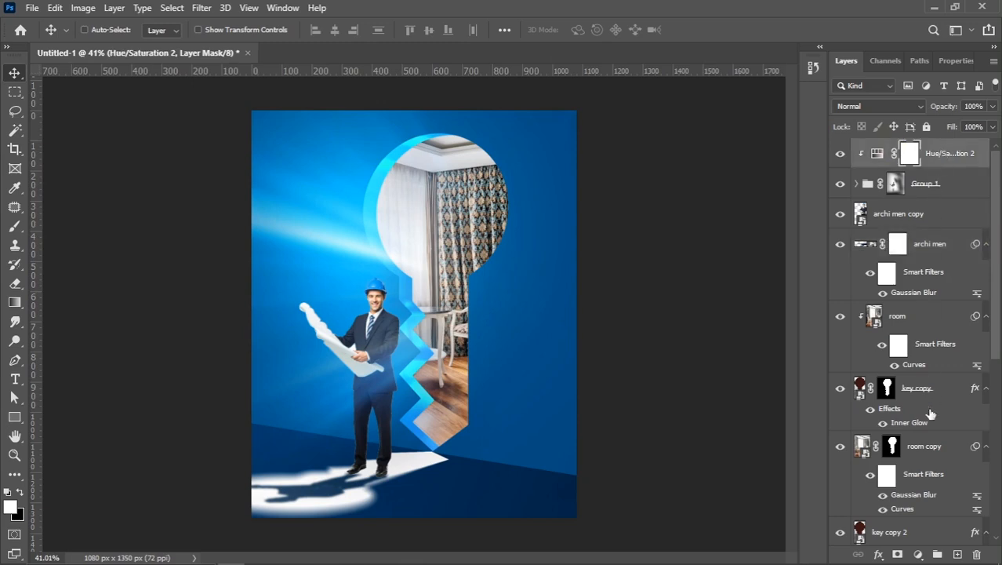
left_click(919, 554)
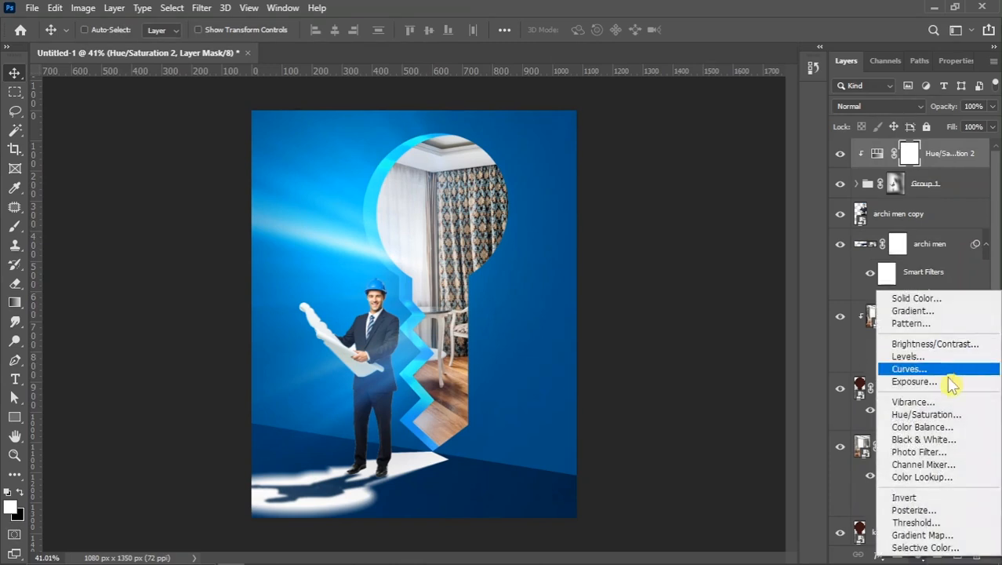
left_click(933, 353)
left_click_drag(920, 217, 933, 225)
left_click_drag(982, 223, 977, 227)
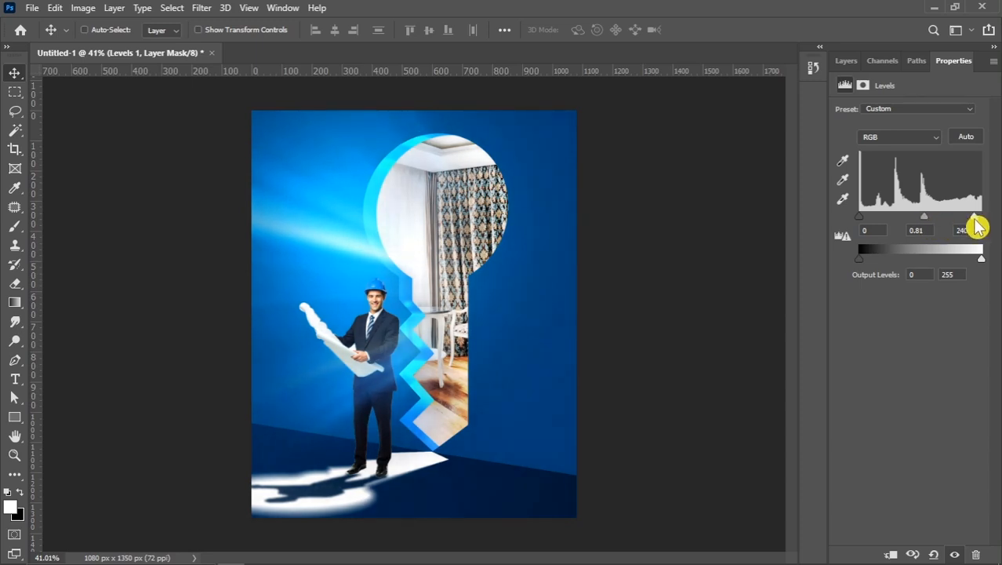
left_click(846, 60)
left_click(840, 153)
left_click(840, 153)
scroll(508, 298, "down", 1)
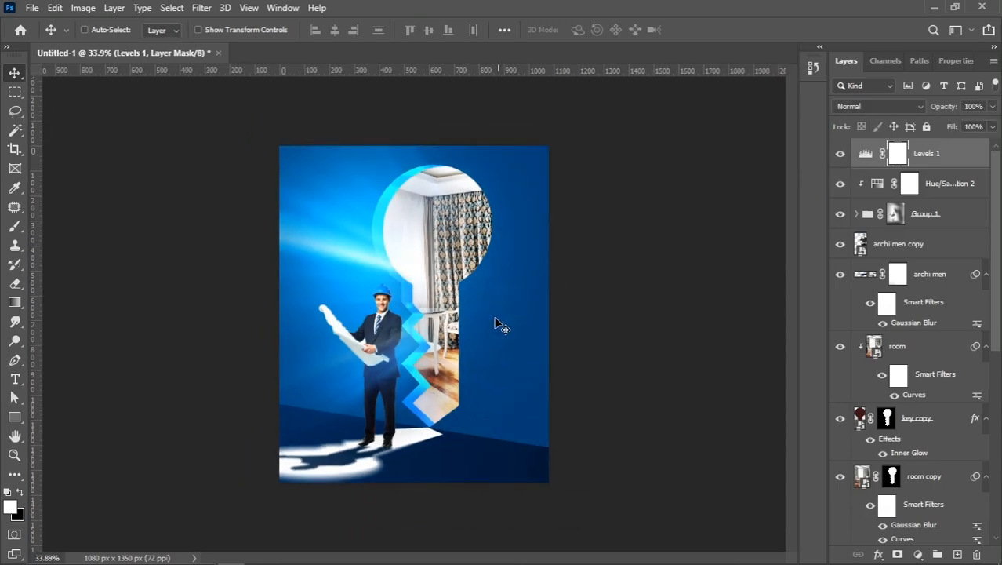
scroll(493, 324, "up", 3)
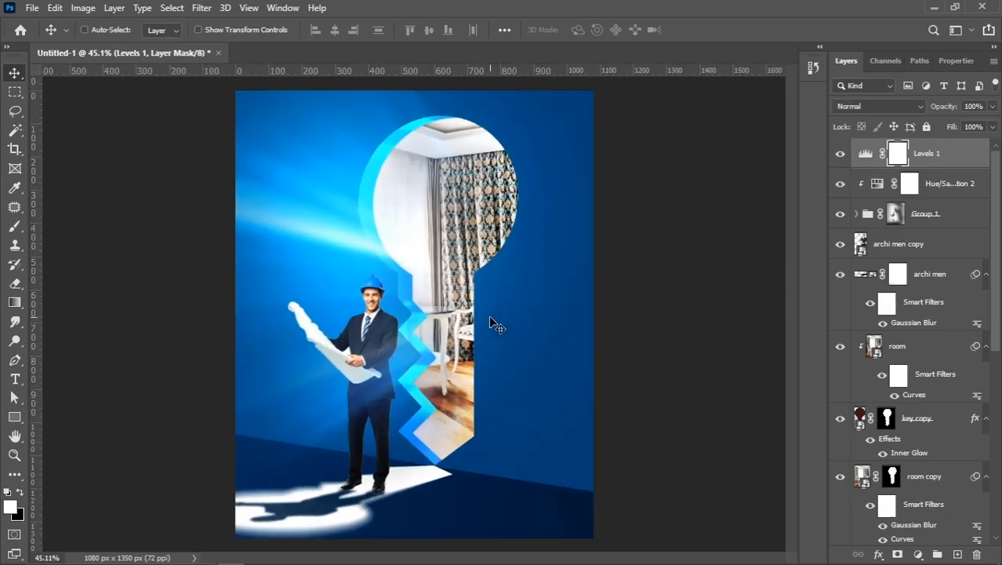